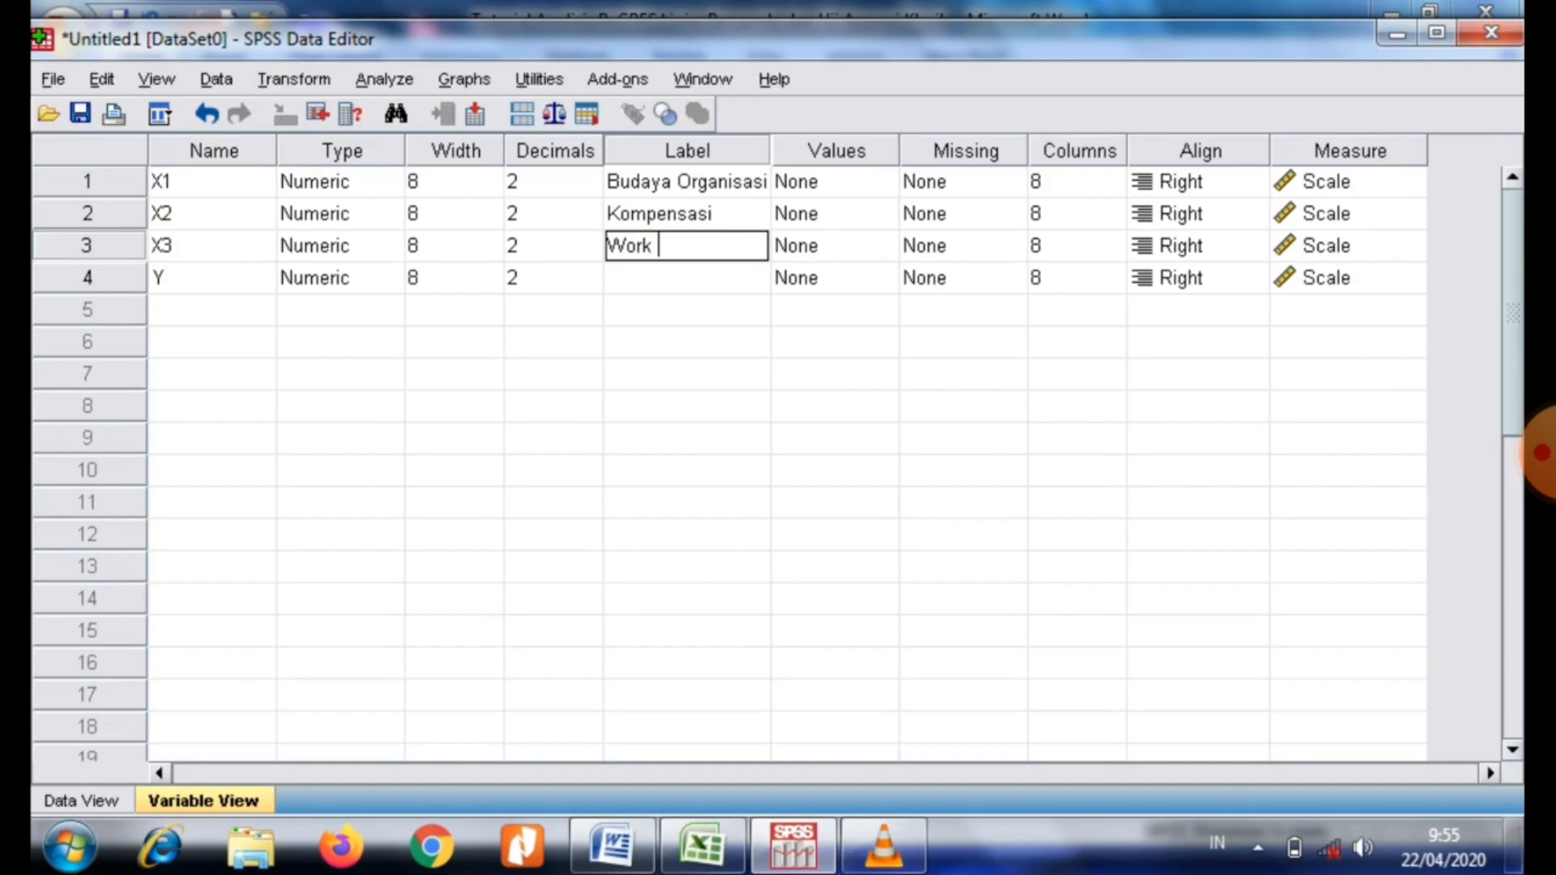
# Complete the label of variable X3 as Work Life Balance and label variable Y as Employee Engagement.
pyautogui.write('g')
pyautogui.press('BackSpace')
pyautogui.write('fe ')
pyautogui.write('e Balanc')
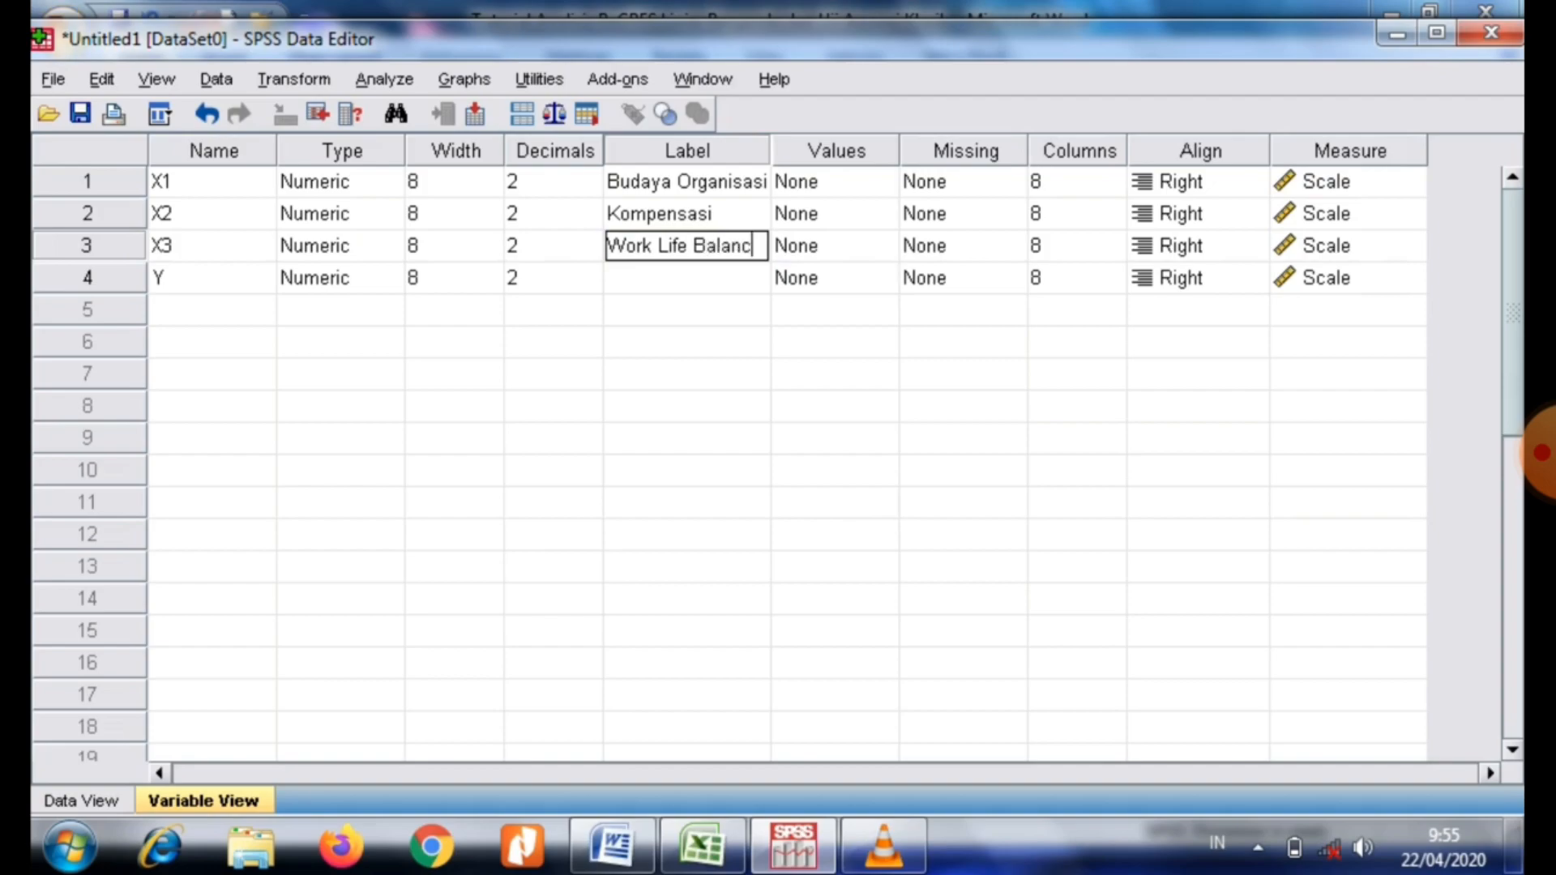
pyautogui.press('Return')
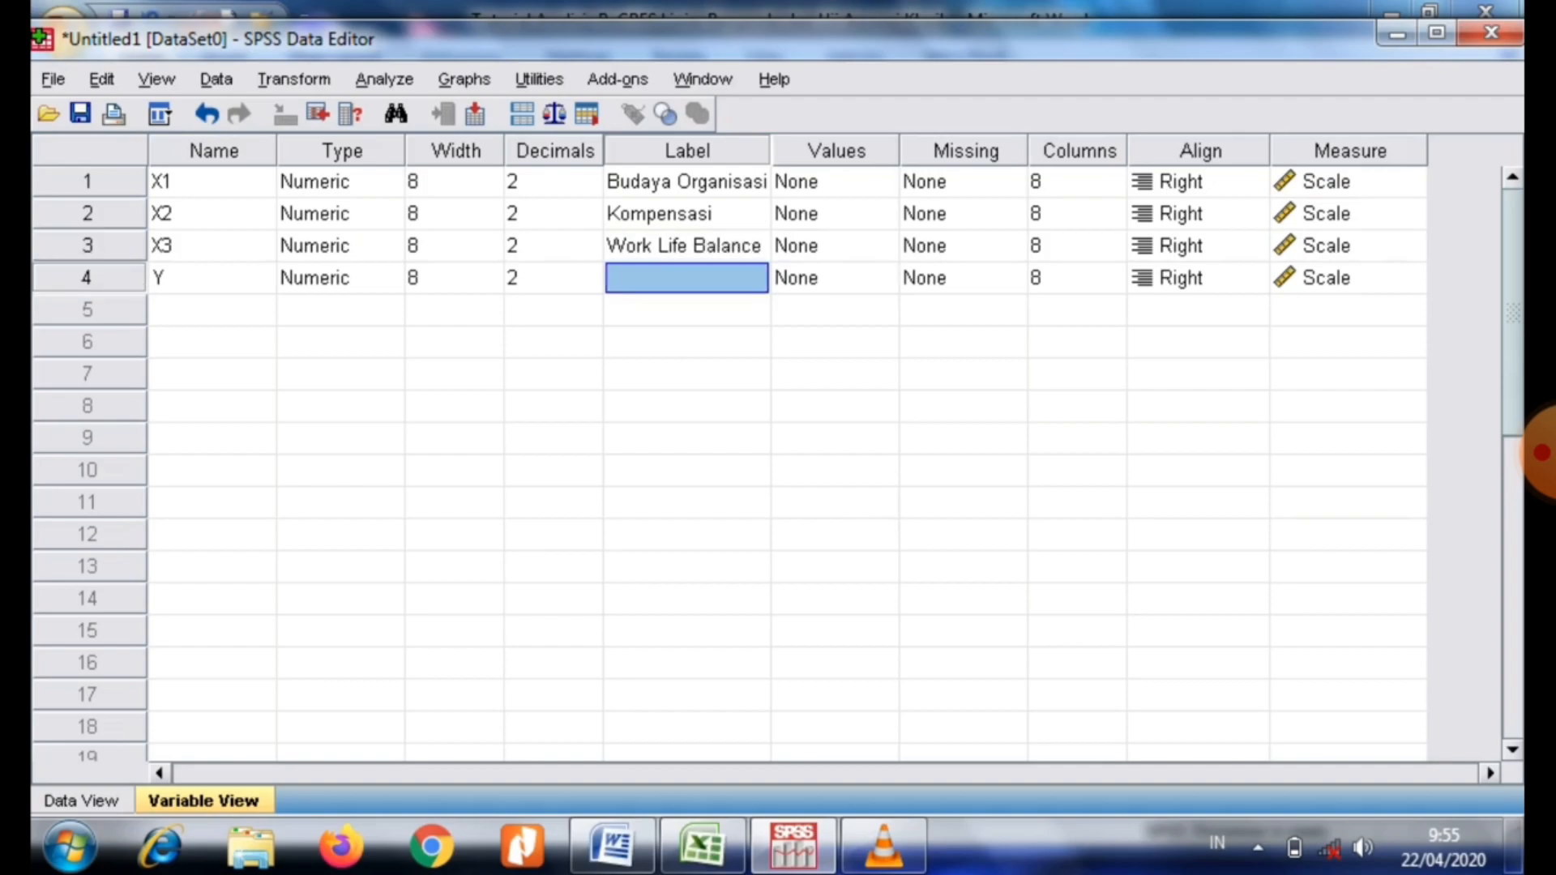
pyautogui.write('Employeee Engagement')
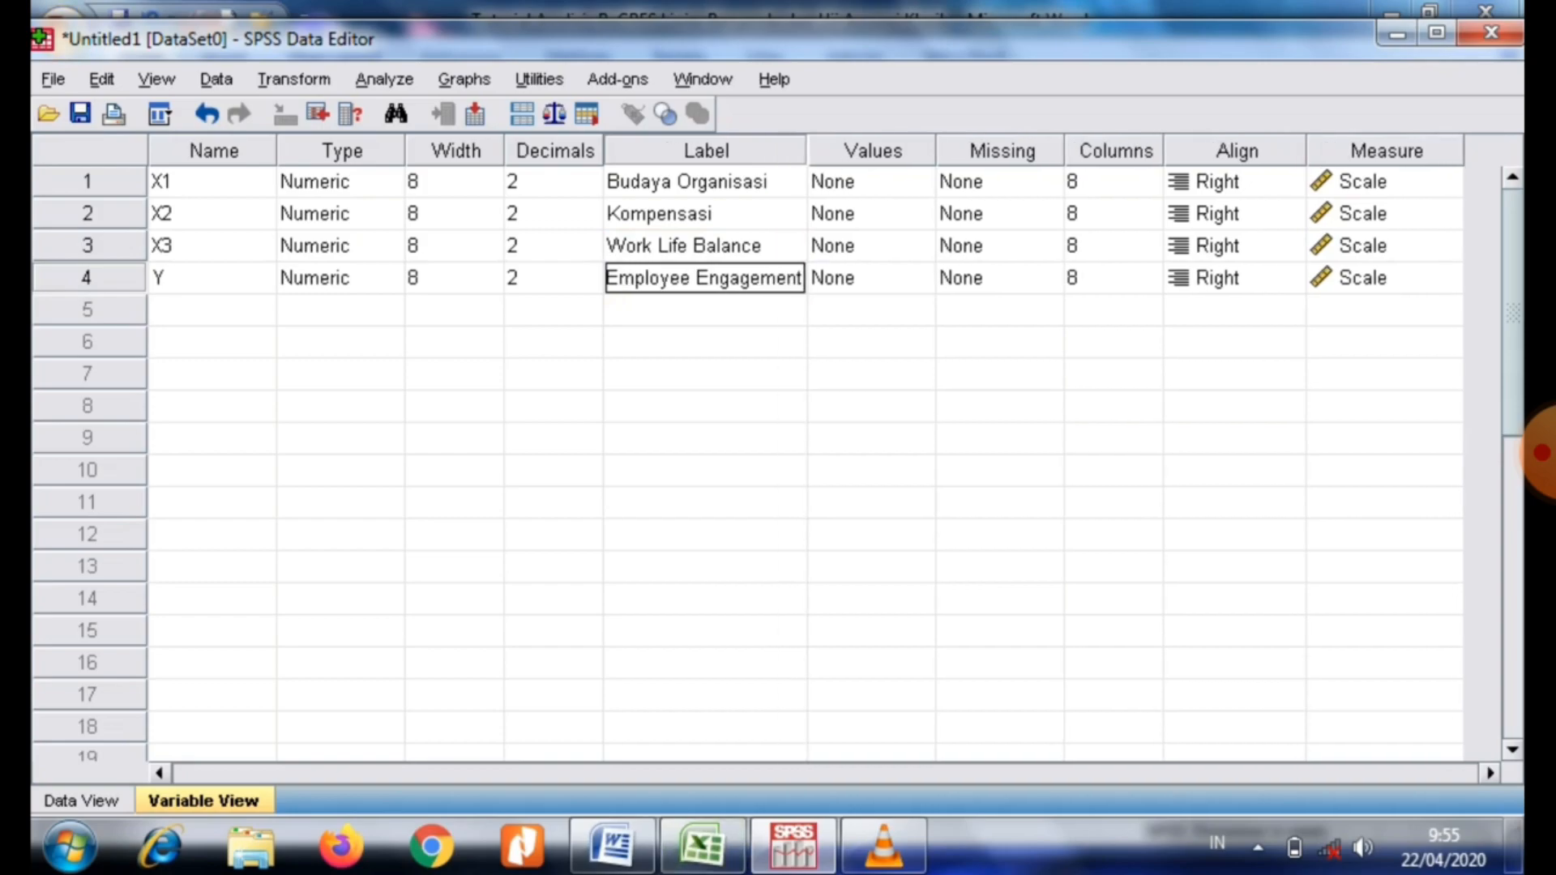
# Show the empty data grid, then switch to Excel and return to the first rows of the DATA MATERI REGRESI workbook.
pyautogui.click(81, 800)
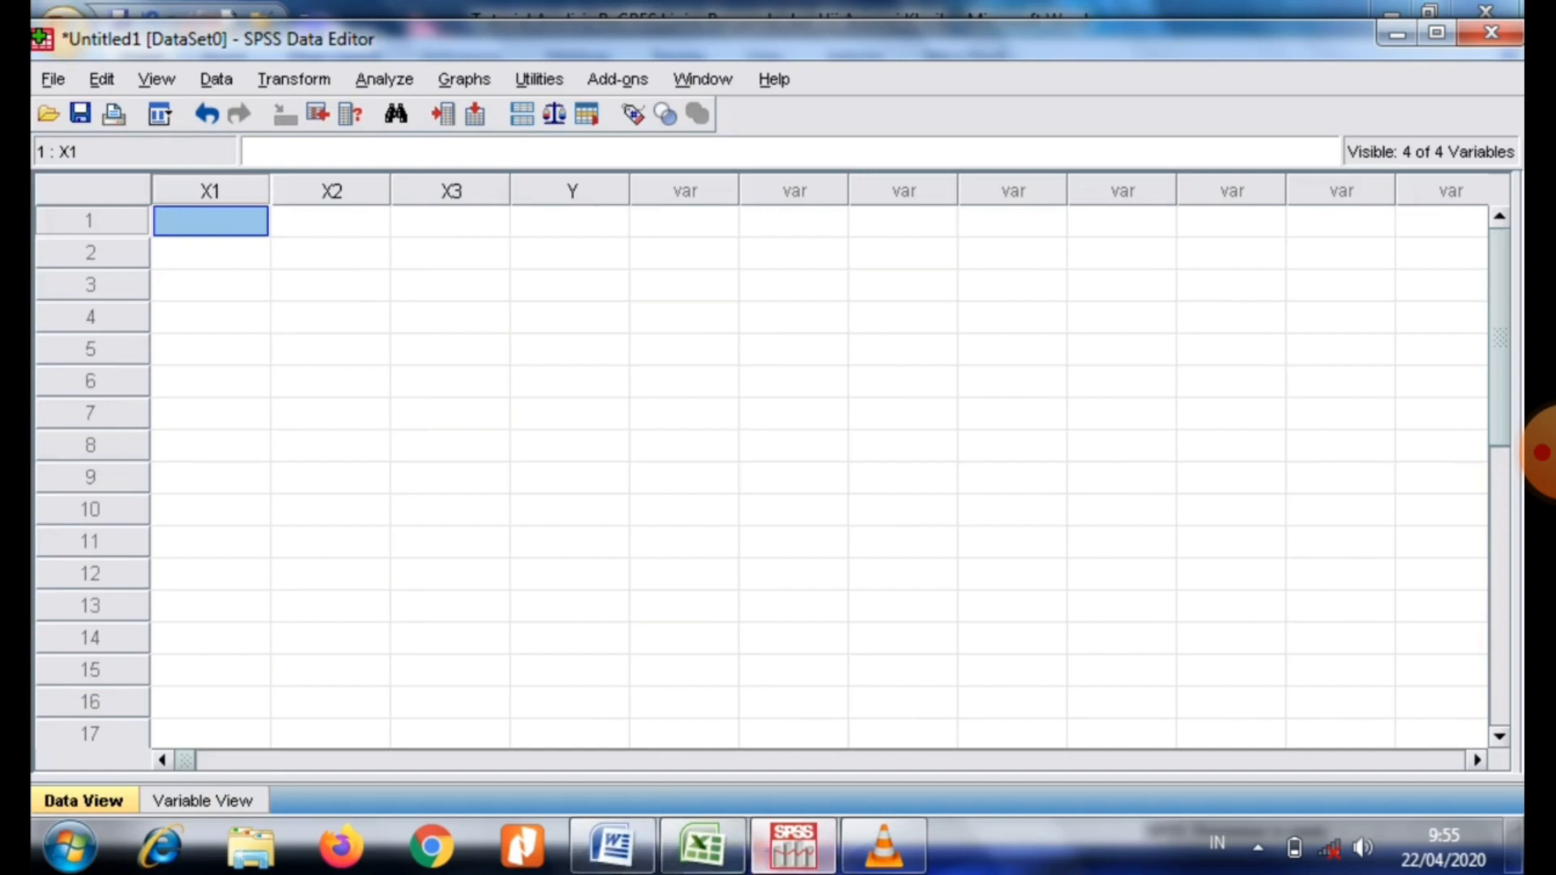
pyautogui.click(612, 846)
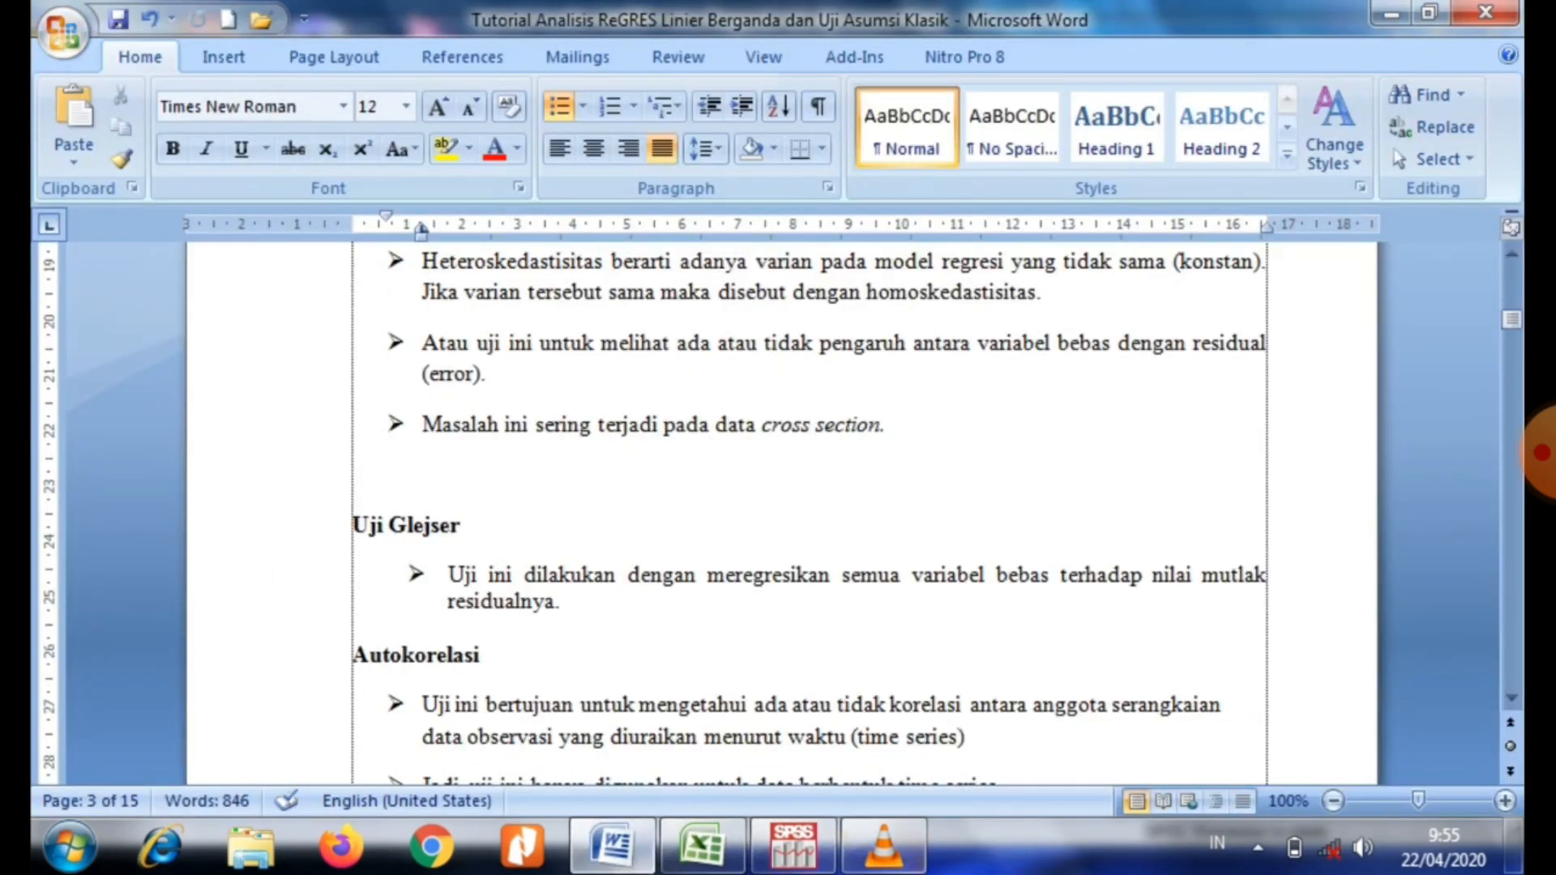
pyautogui.click(701, 845)
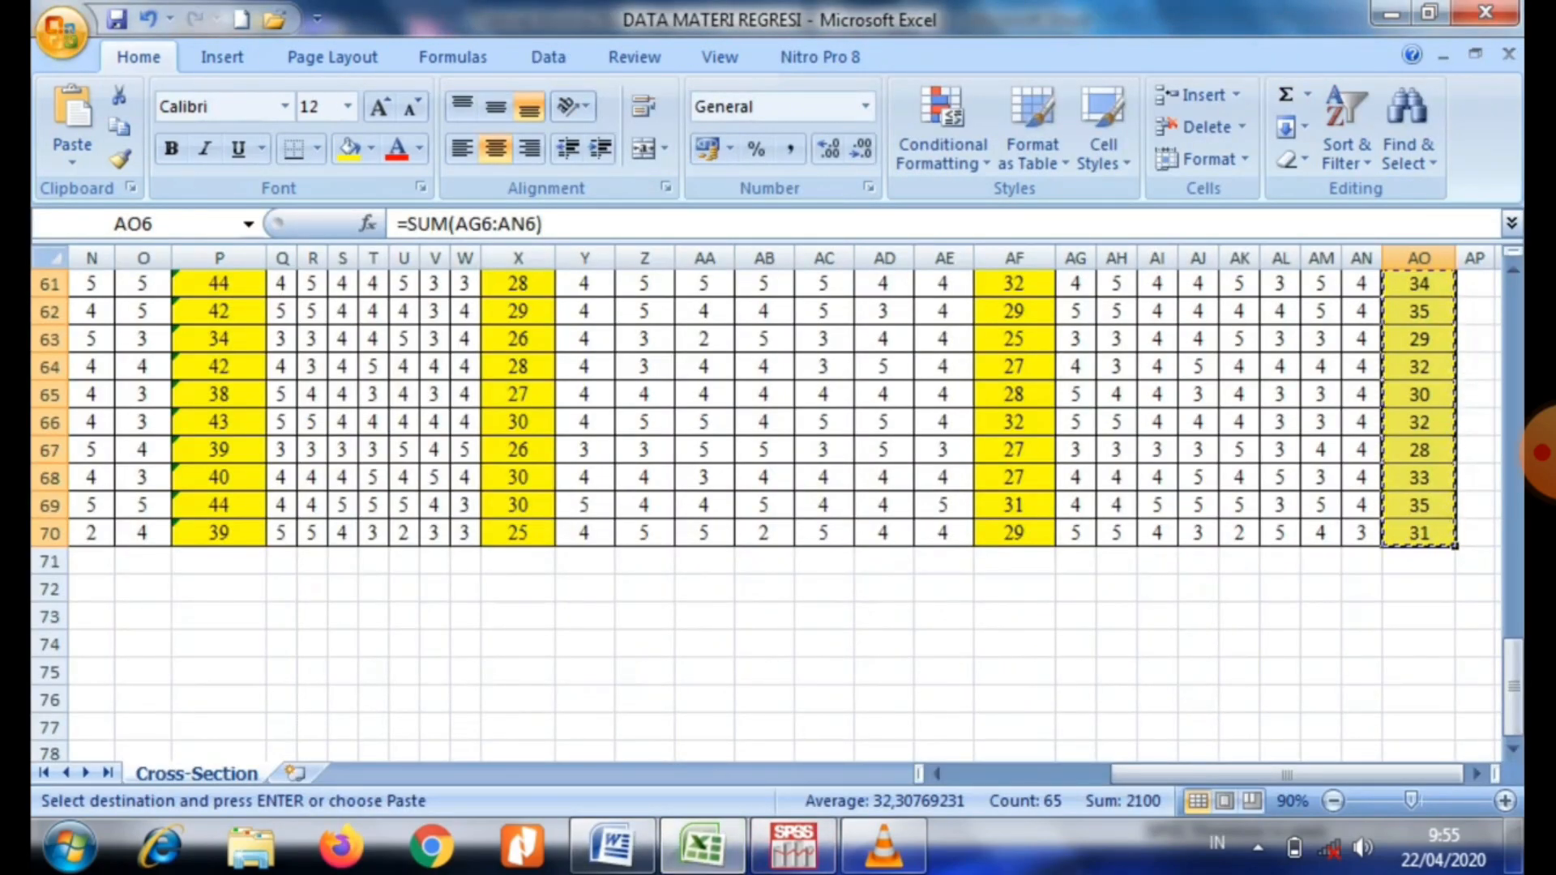
pyautogui.moveTo(1512, 685); pyautogui.dragTo(1513, 331)
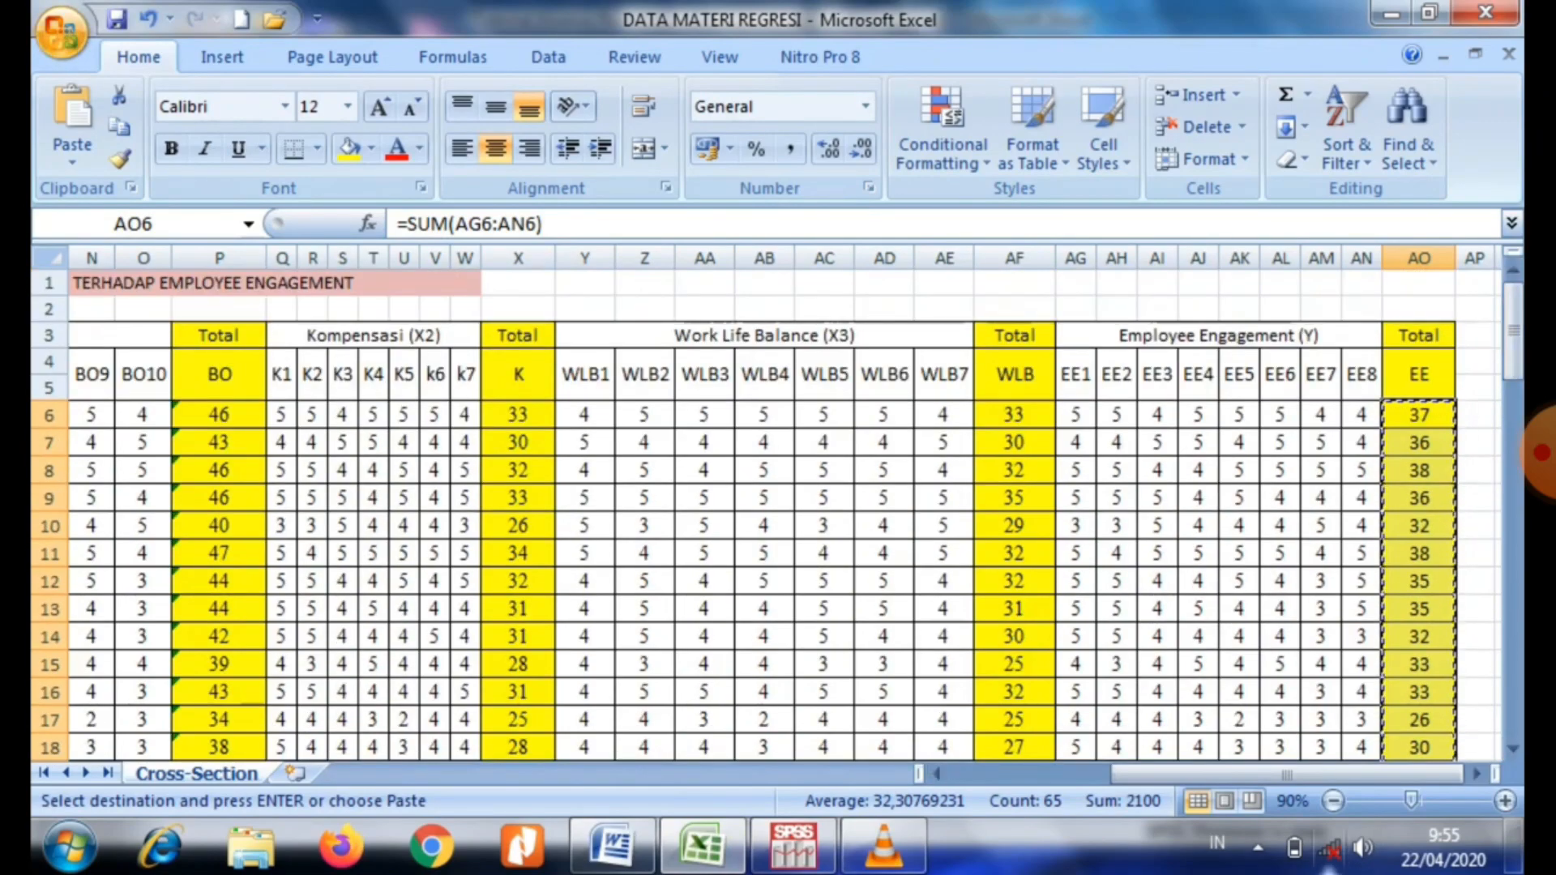
# Copy the Budaya Organisasi totals in P6:P70 and paste them into the X1 column in SPSS from row 1.
pyautogui.click(1361, 414)
pyautogui.press('Left')
pyautogui.press('Left')
pyautogui.press('Left')
pyautogui.press('Left')
pyautogui.press('Left')
pyautogui.press('Left')
pyautogui.press('Left')
pyautogui.press('Left')
pyautogui.press('Left')
pyautogui.press('Left')
pyautogui.press('Left')
pyautogui.press('Left')
pyautogui.press('Left')
pyautogui.press('Left')
pyautogui.press('Left')
pyautogui.press('Left')
pyautogui.press('Left')
pyautogui.press('Left')
pyautogui.press('Left')
pyautogui.press('Left')
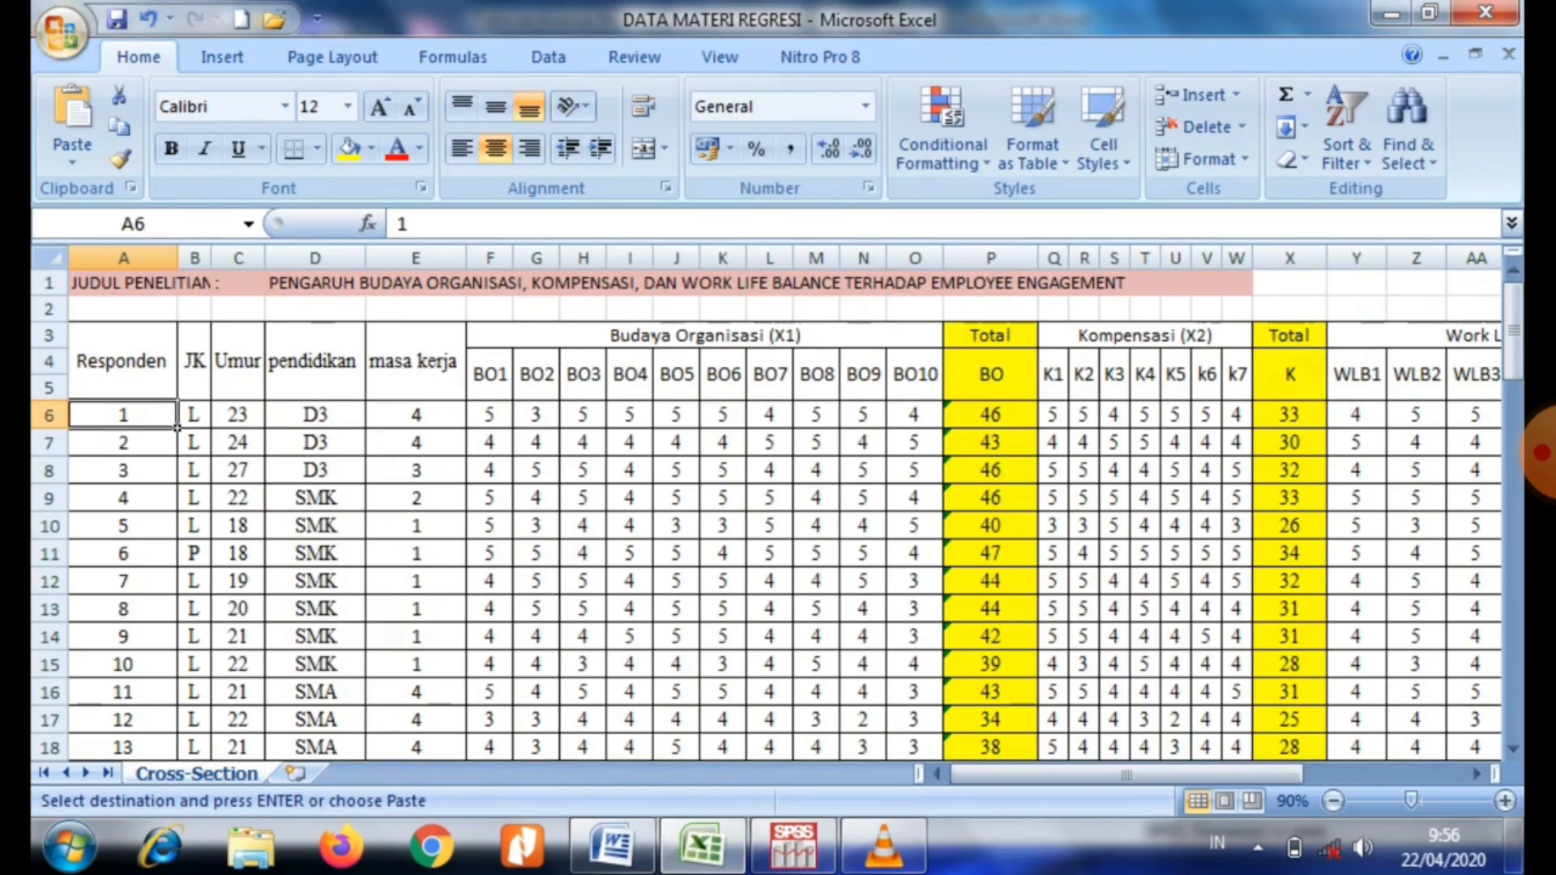
pyautogui.click(990, 414)
pyautogui.moveTo(990, 415); pyautogui.dragTo(1037, 436)
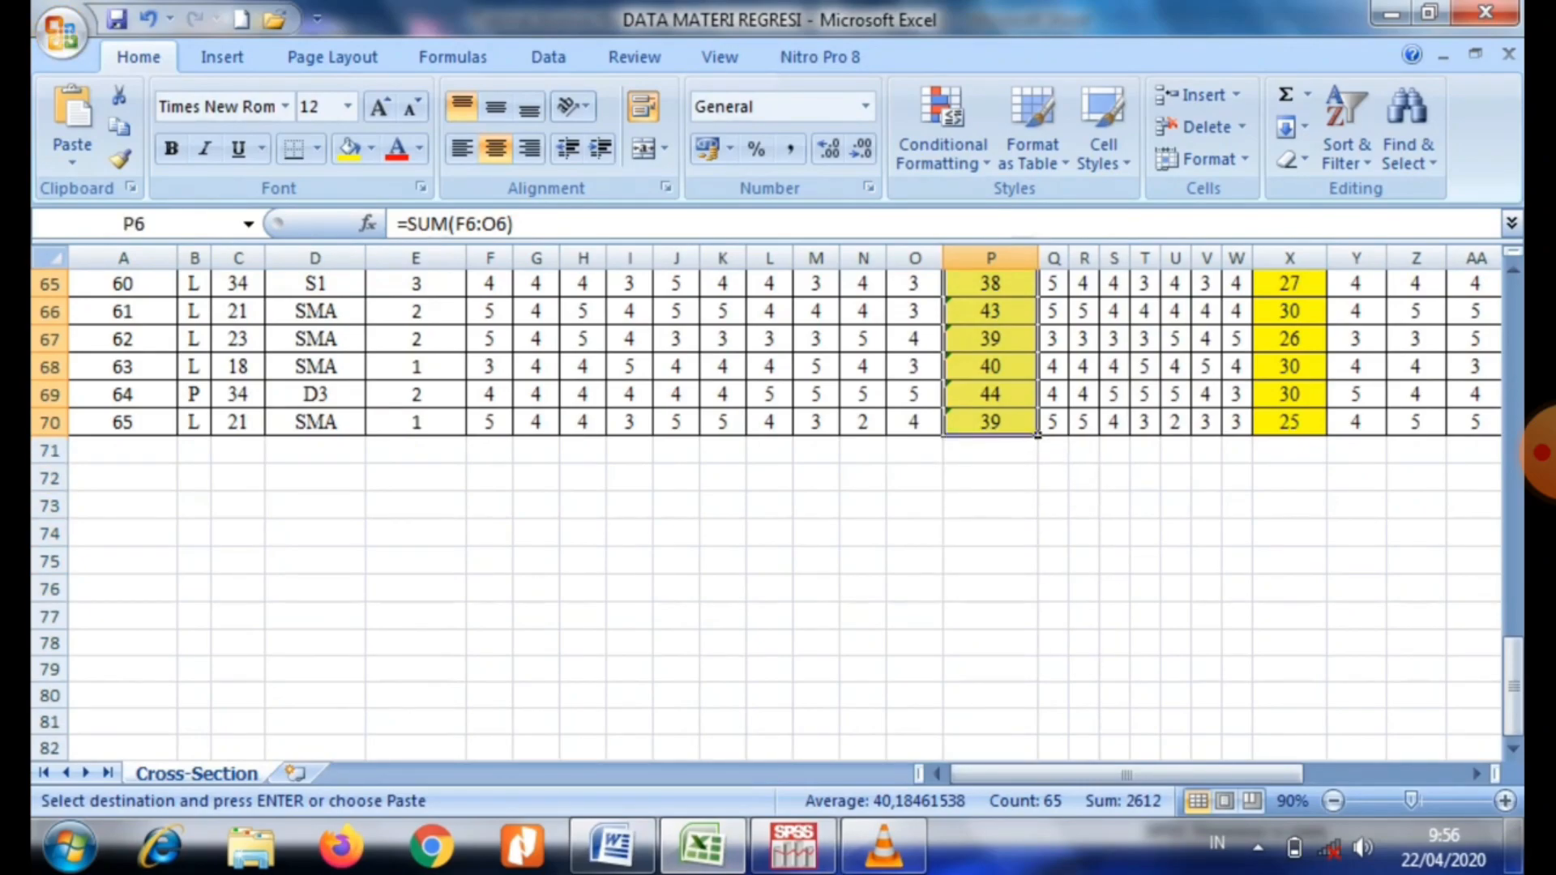
pyautogui.hotkey('ctrl', 'c')
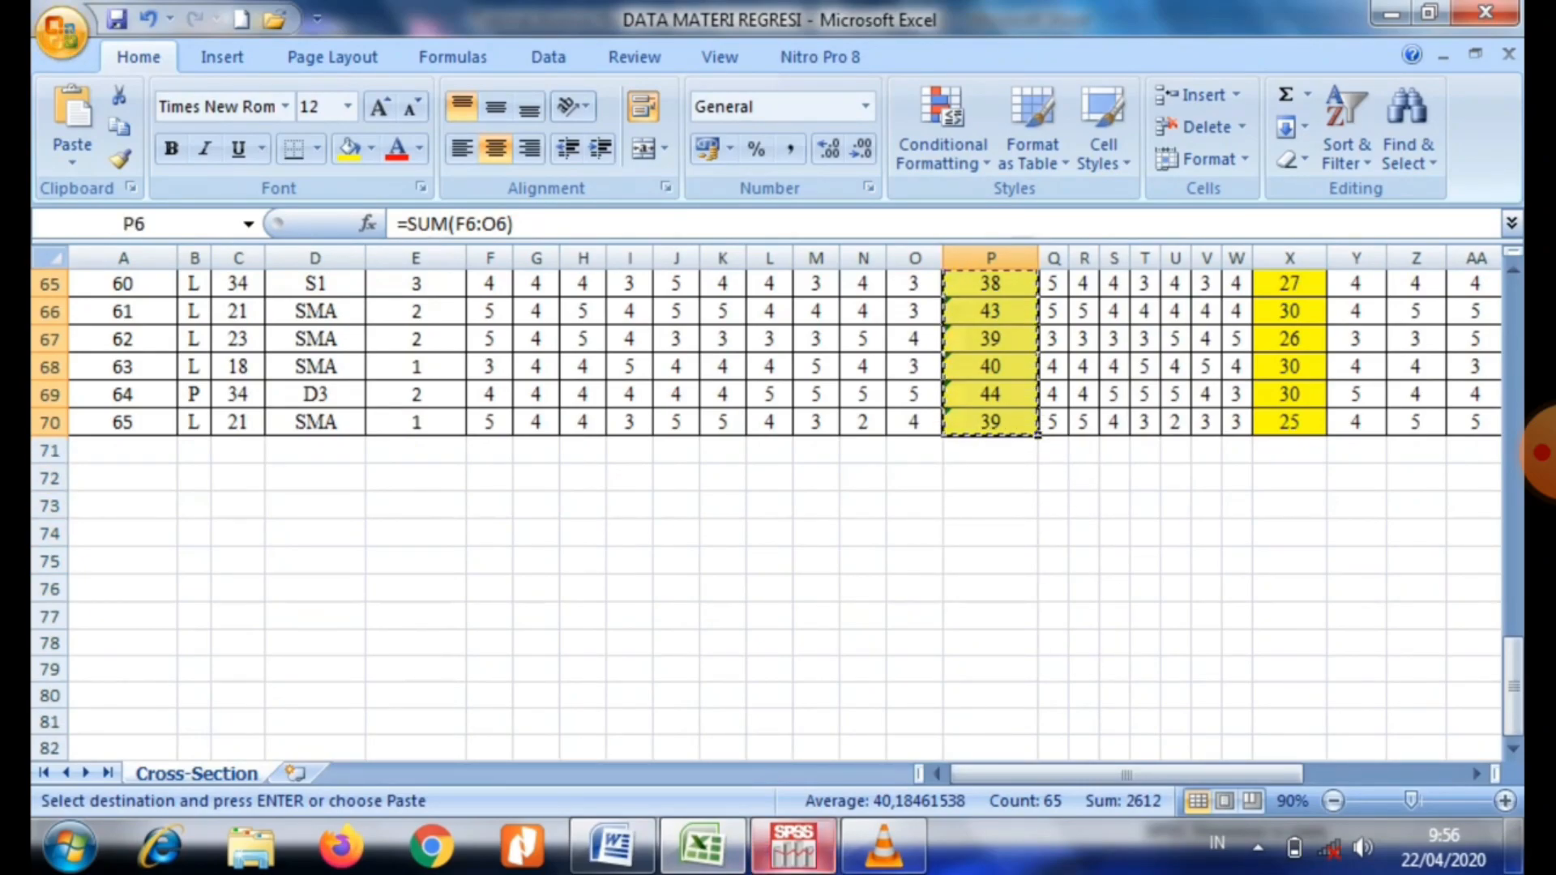
pyautogui.click(793, 847)
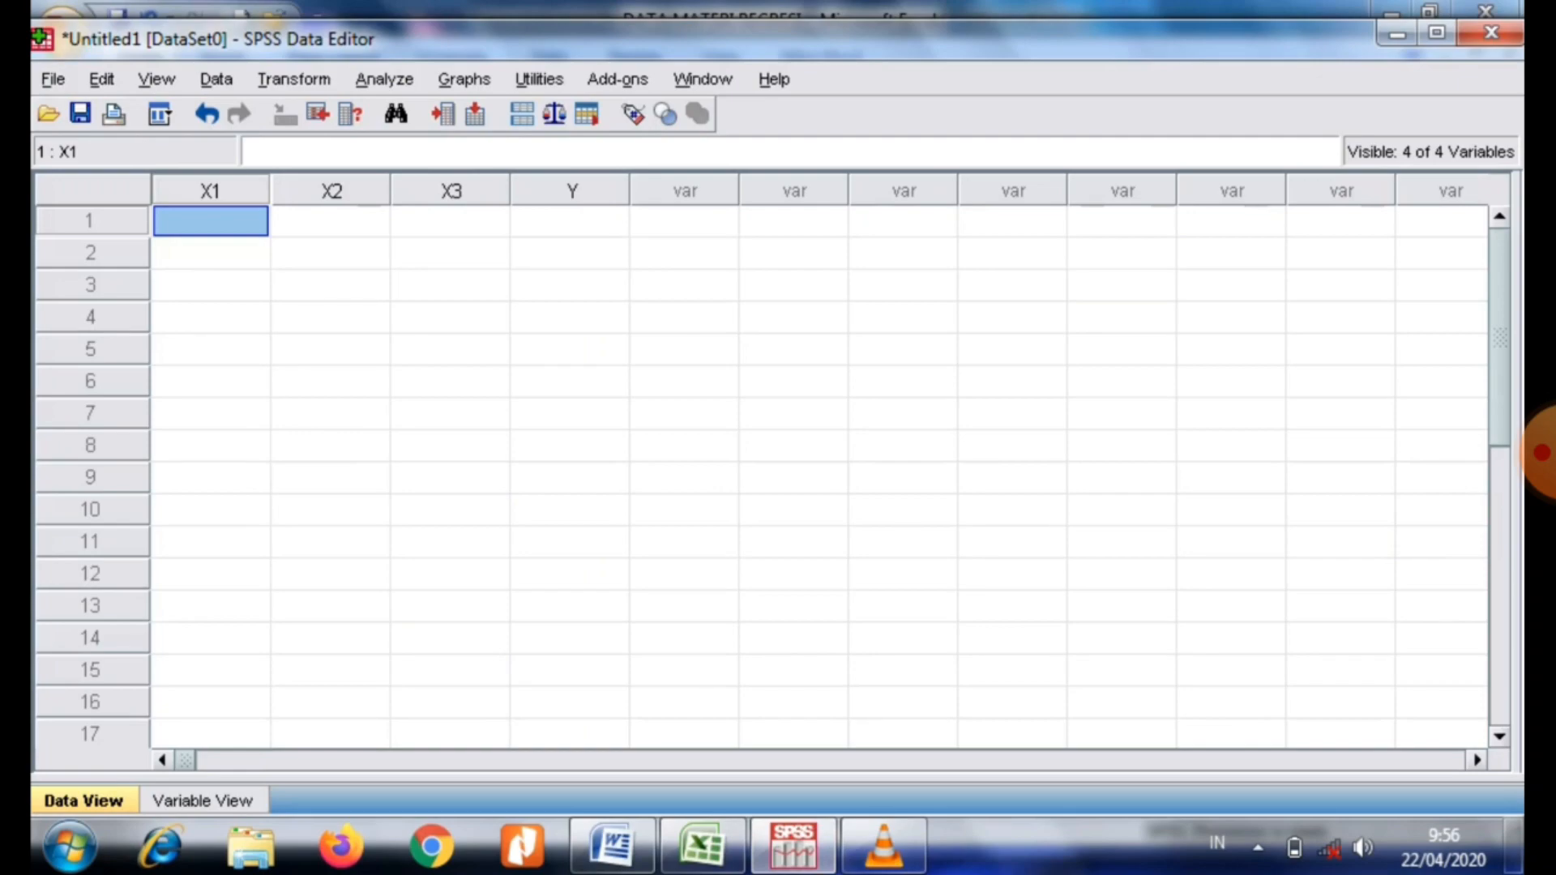
pyautogui.hotkey('ctrl', 'v')
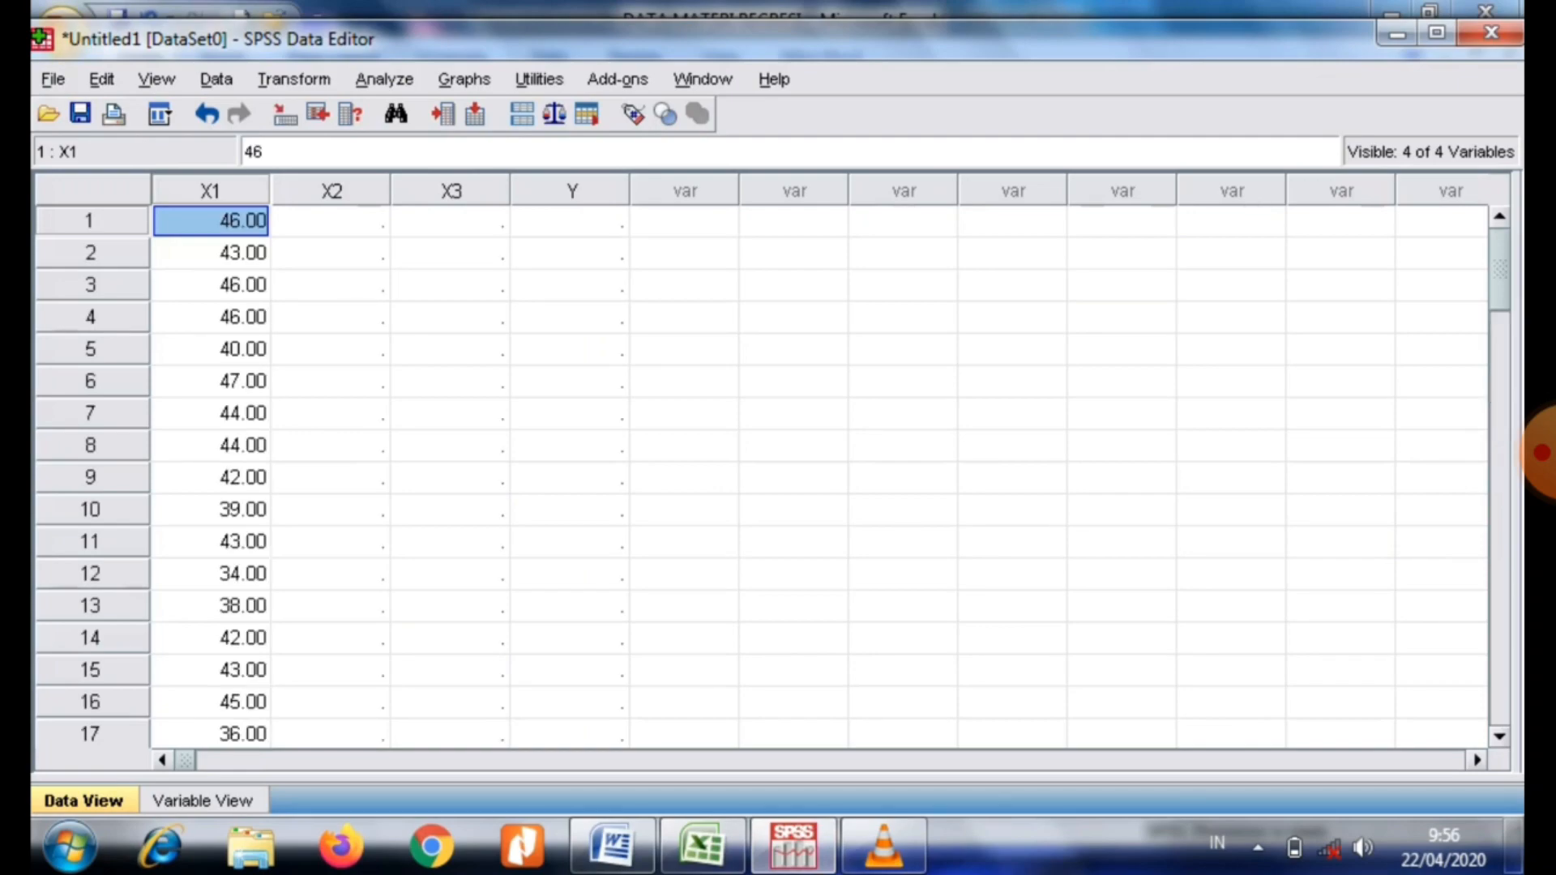
# Switch to Excel and copy the Kompensasi totals in X6:X70.
pyautogui.click(702, 847)
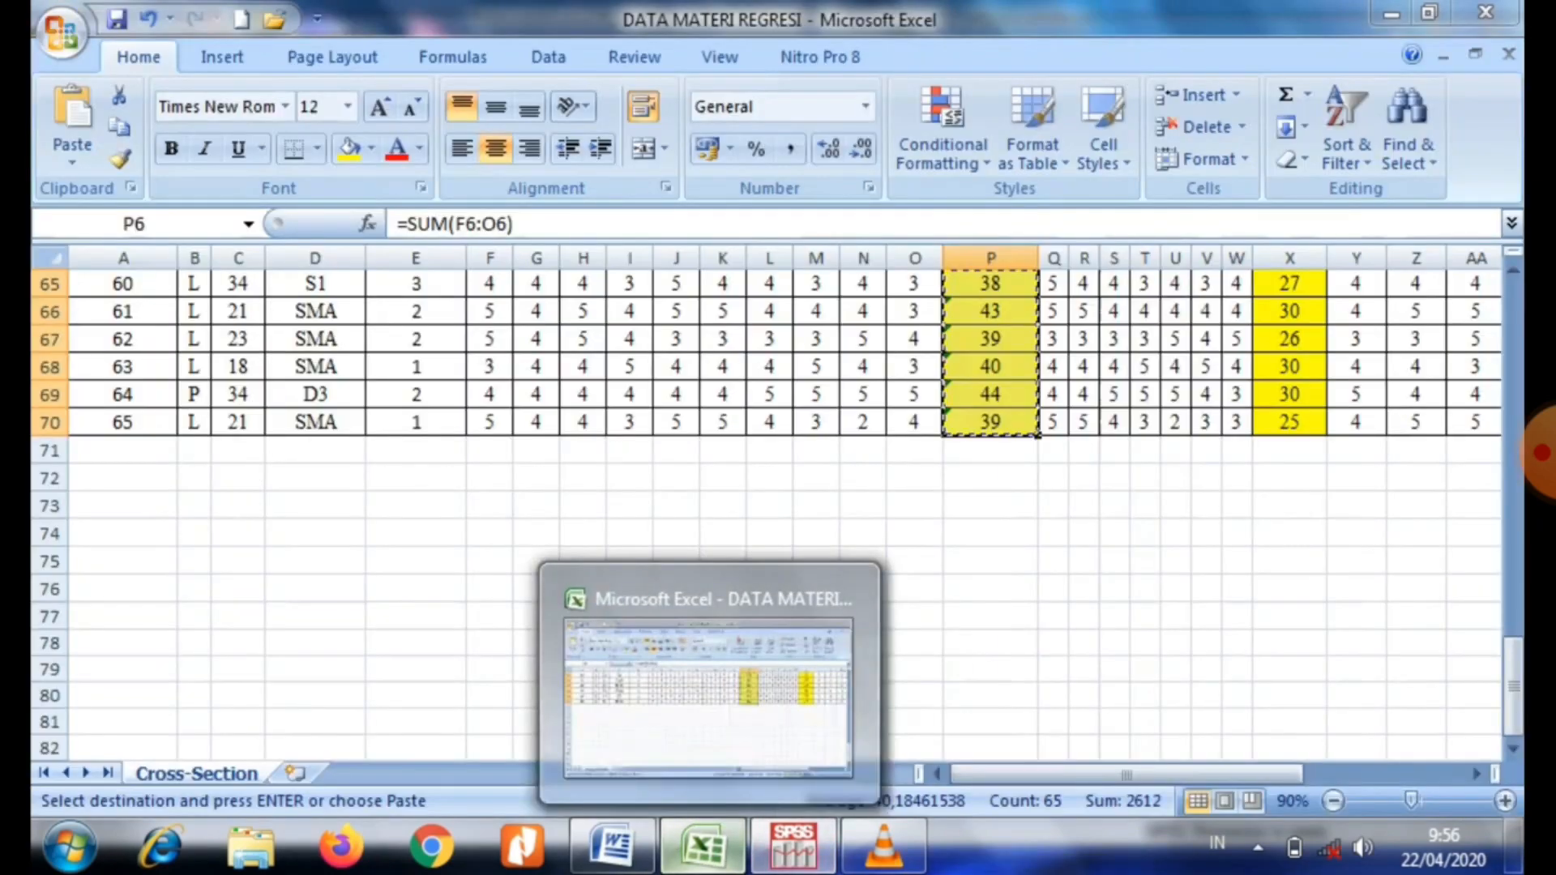
pyautogui.moveTo(1127, 774); pyautogui.dragTo(1250, 774)
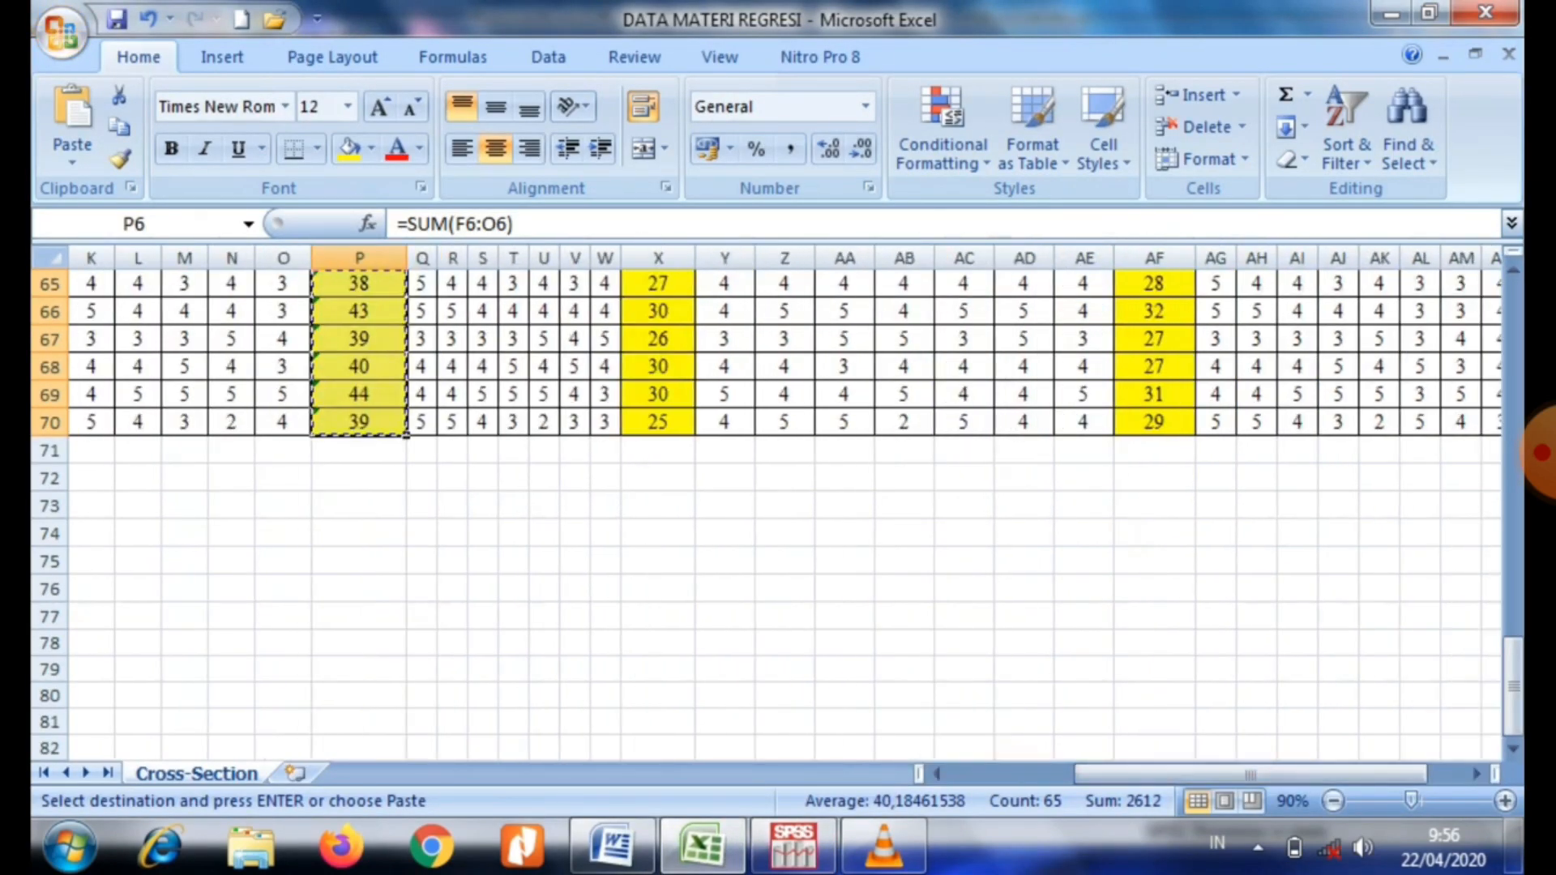
pyautogui.press('pageup')
pyautogui.press('pageup')
pyautogui.press('pageup')
pyautogui.press('pageup')
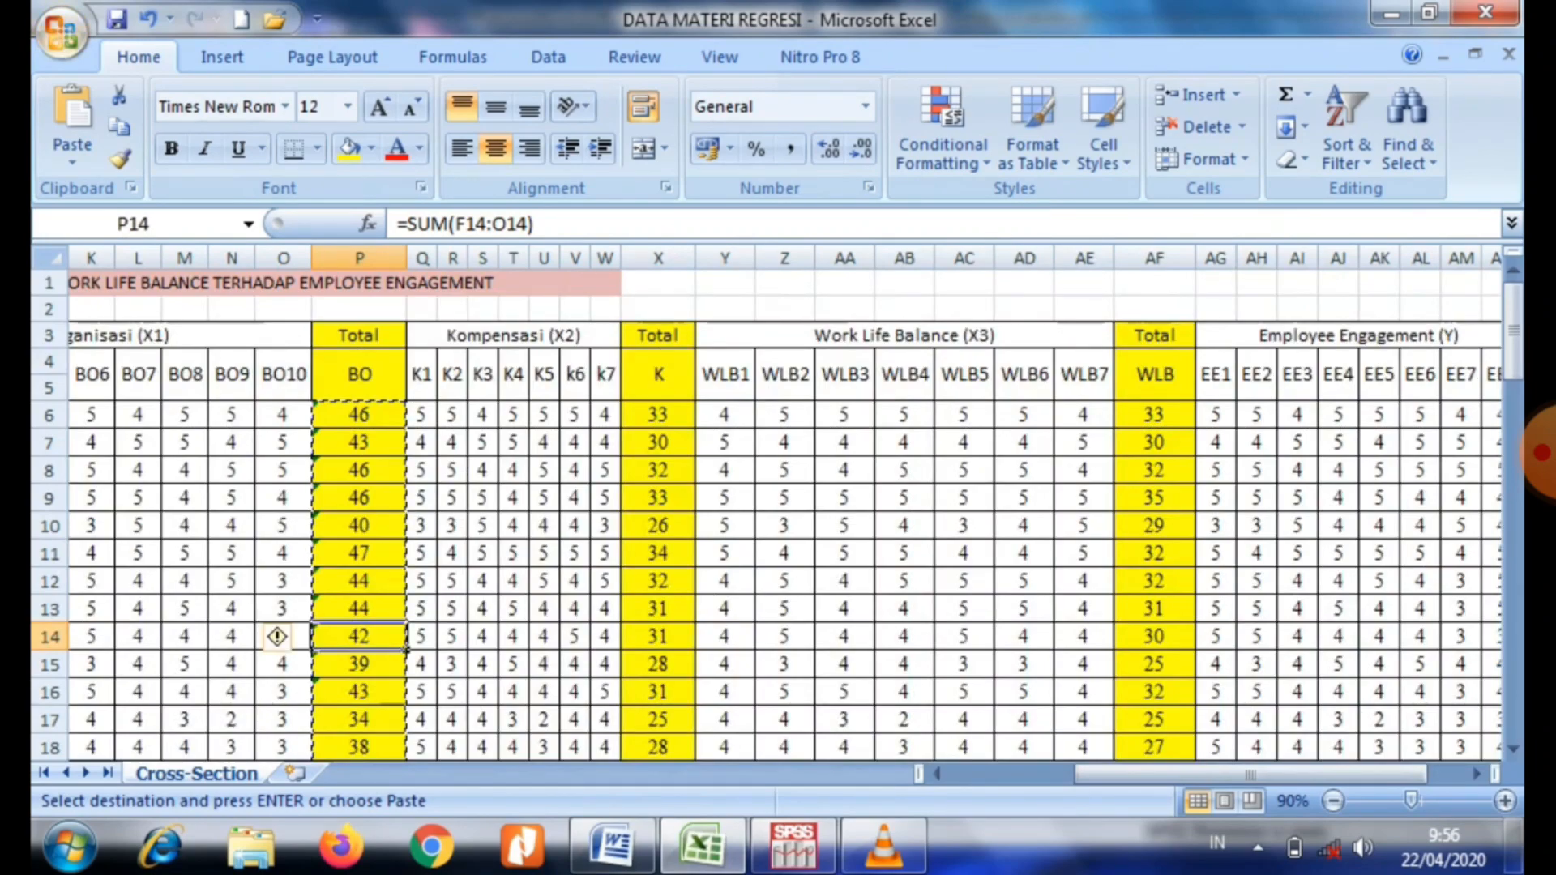
pyautogui.click(658, 414)
pyautogui.hotkey('shift', 'Down')
pyautogui.hotkey('shift', 'Down')
pyautogui.hotkey('shift', 'Down')
pyautogui.hotkey('shift', 'Down')
pyautogui.moveTo(658, 527); pyautogui.dragTo(696, 437)
pyautogui.hotkey('ctrl', 'c')
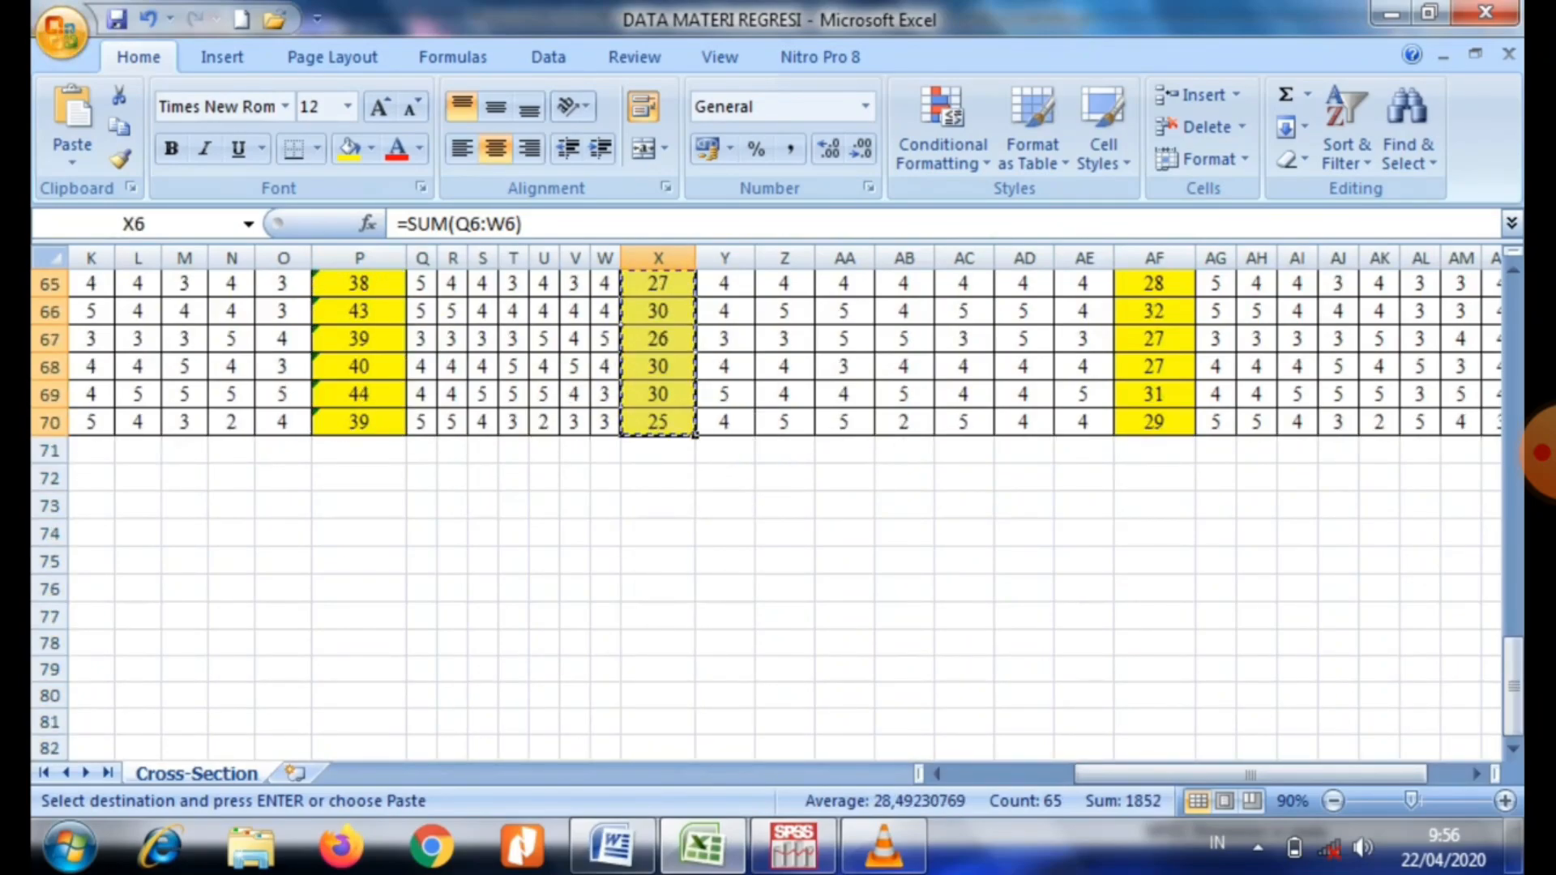
# Switch to SPSS and paste the copied Kompensasi totals into the X2 column from row 1.
pyautogui.click(793, 845)
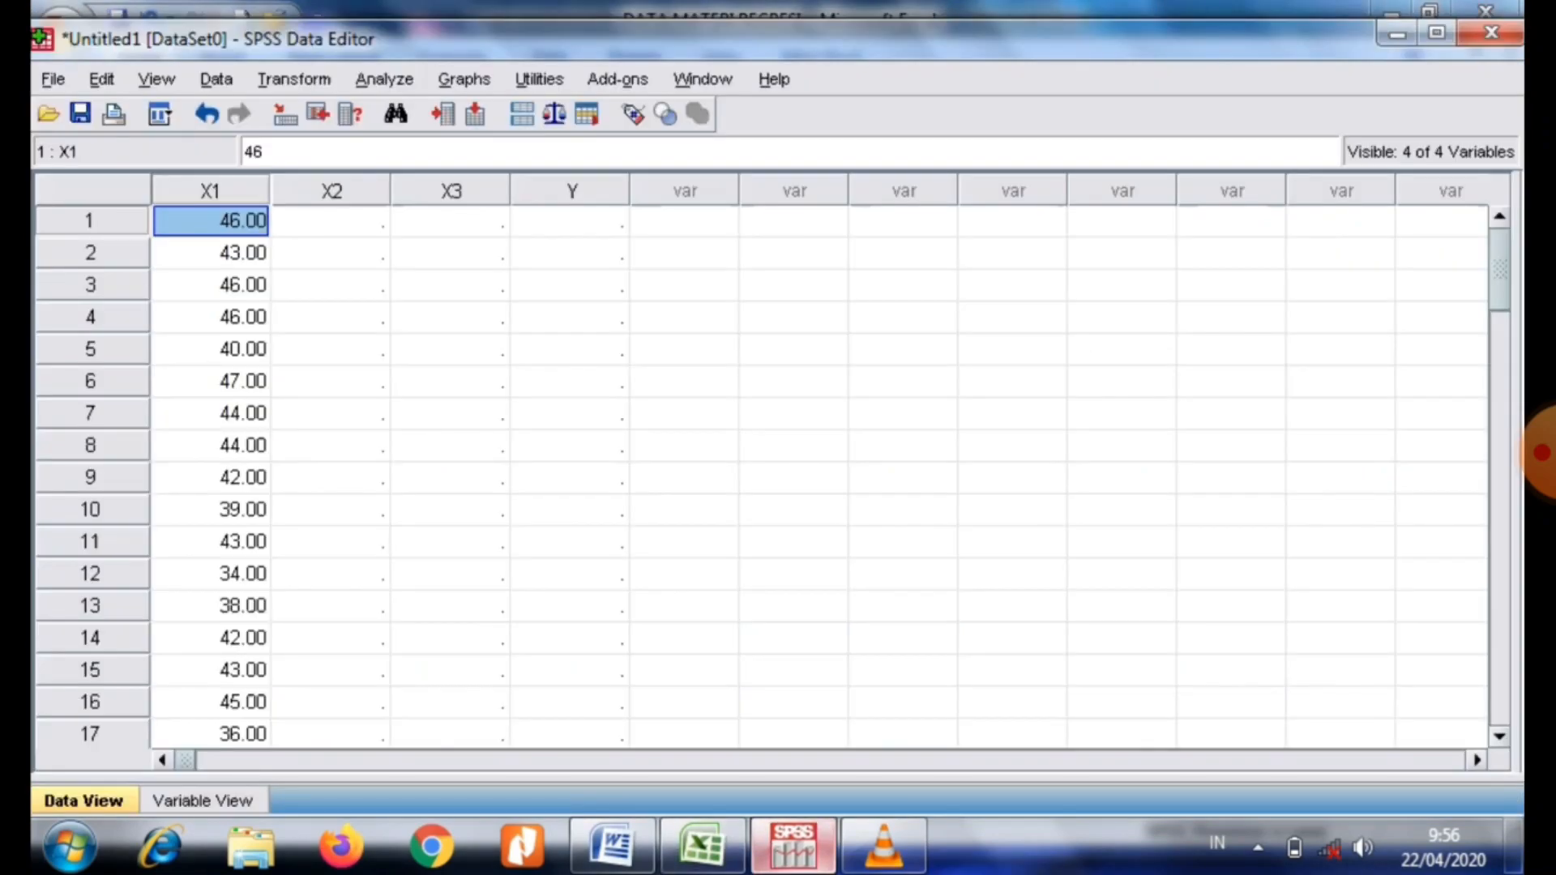
pyautogui.click(330, 221)
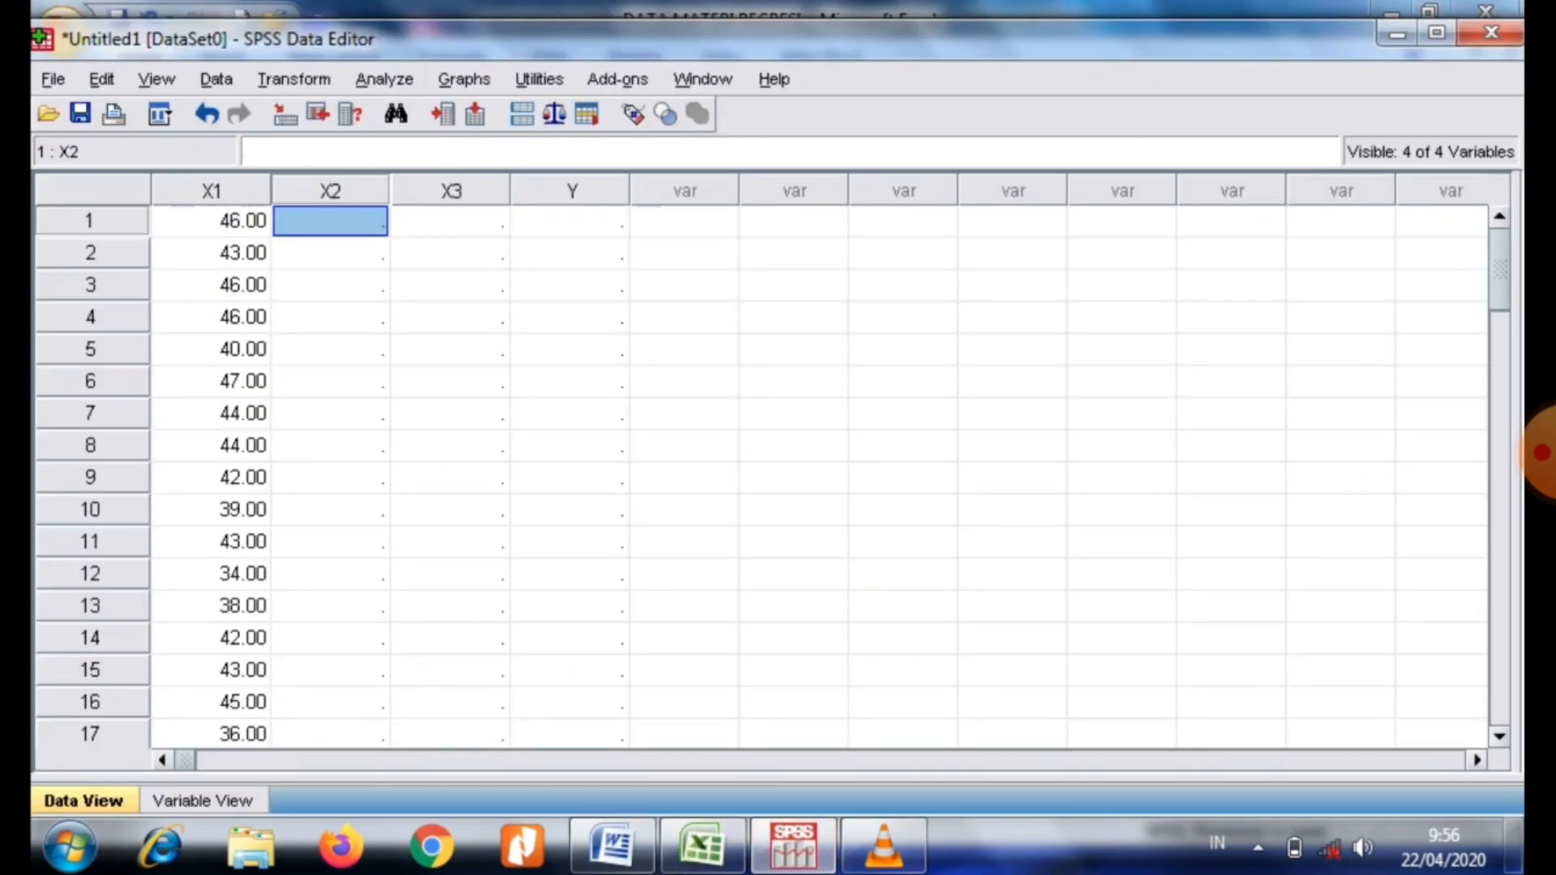
pyautogui.hotkey('ctrl', 'v')
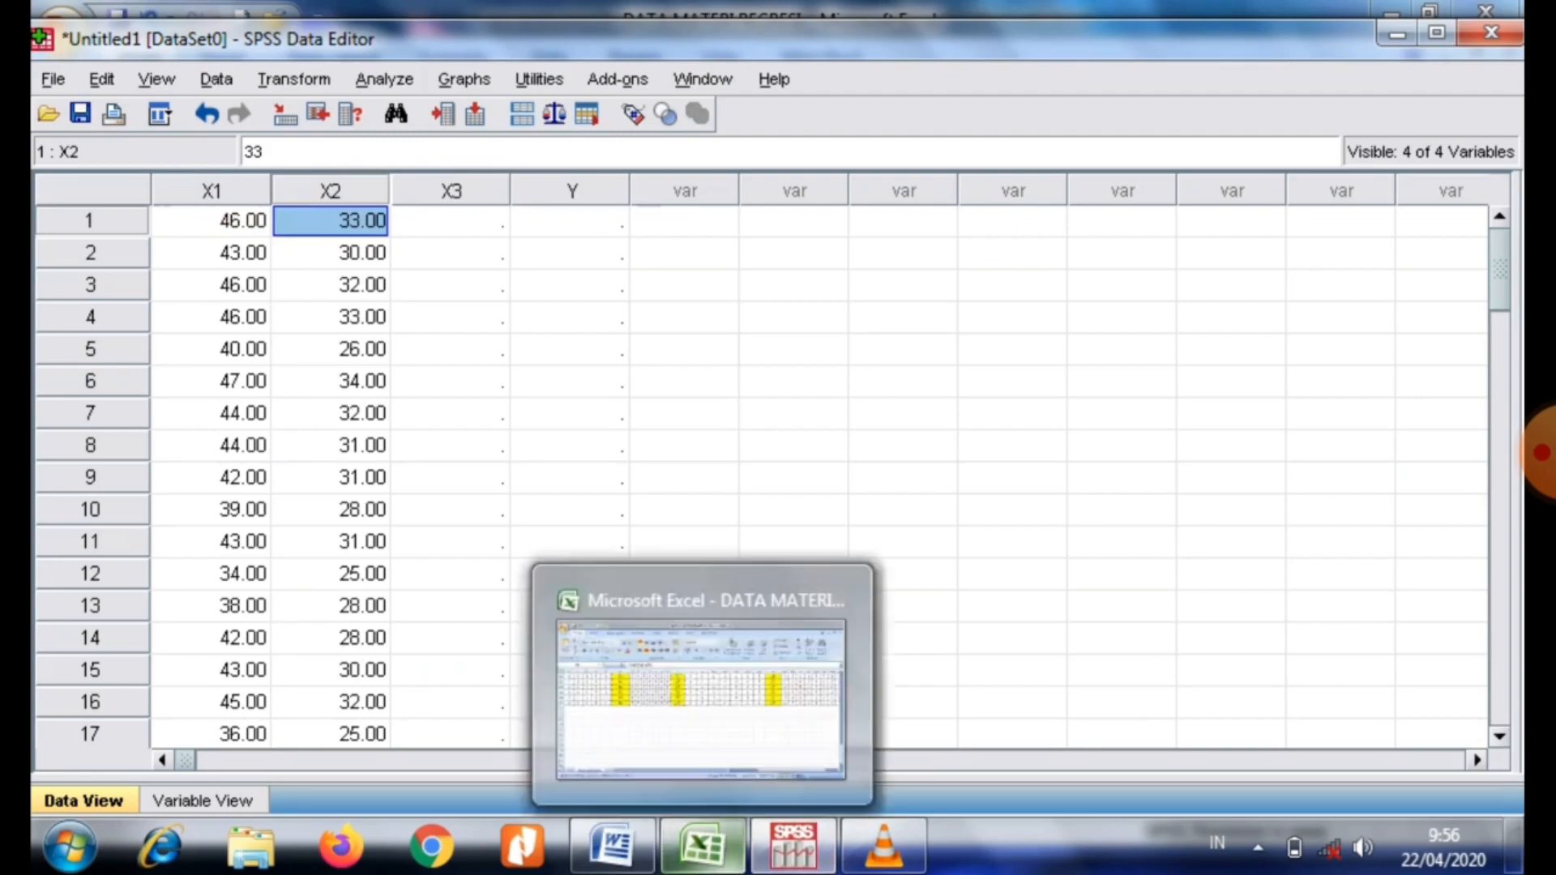
# Switch to Excel and copy the Work Life Balance totals in AF6:AF70.
pyautogui.click(702, 847)
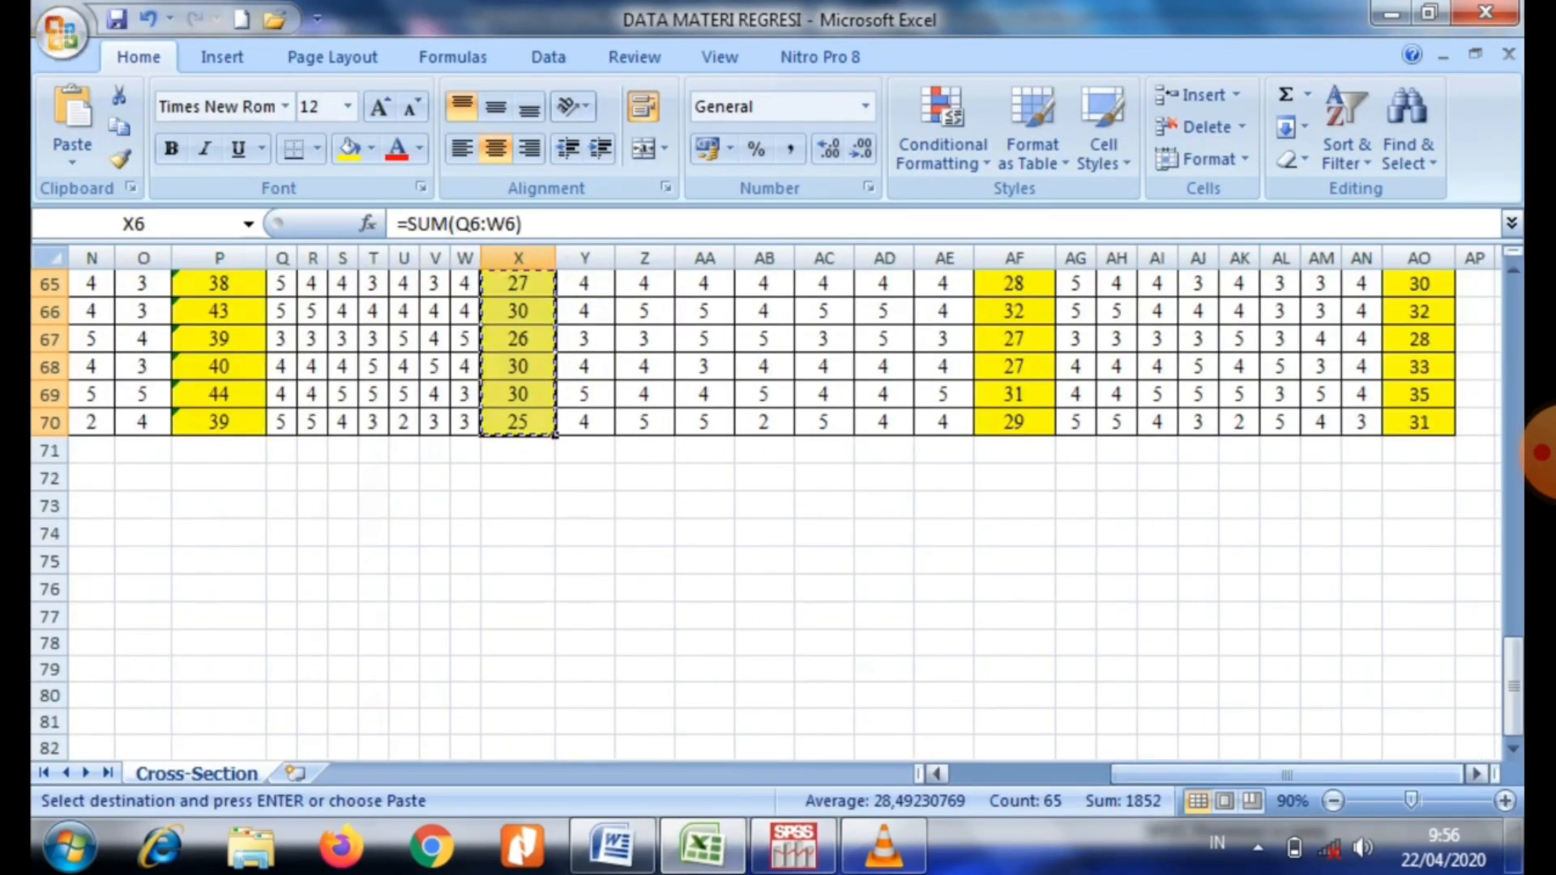
pyautogui.press('pageup')
pyautogui.press('pageup')
pyautogui.press('pageup')
pyautogui.press('pageup')
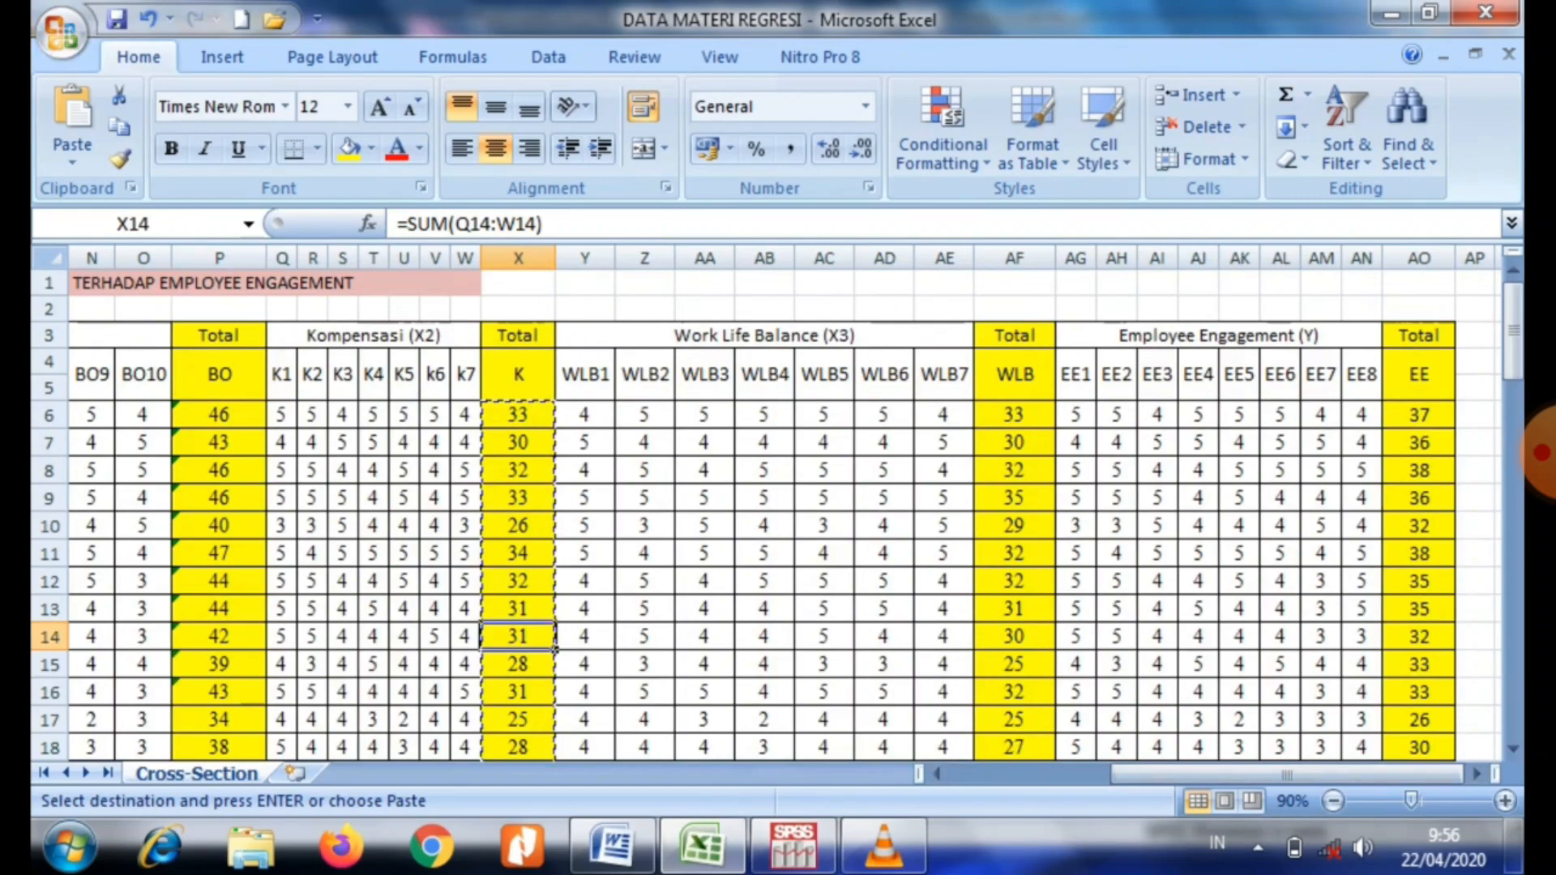
pyautogui.moveTo(1013, 414); pyautogui.dragTo(1045, 705)
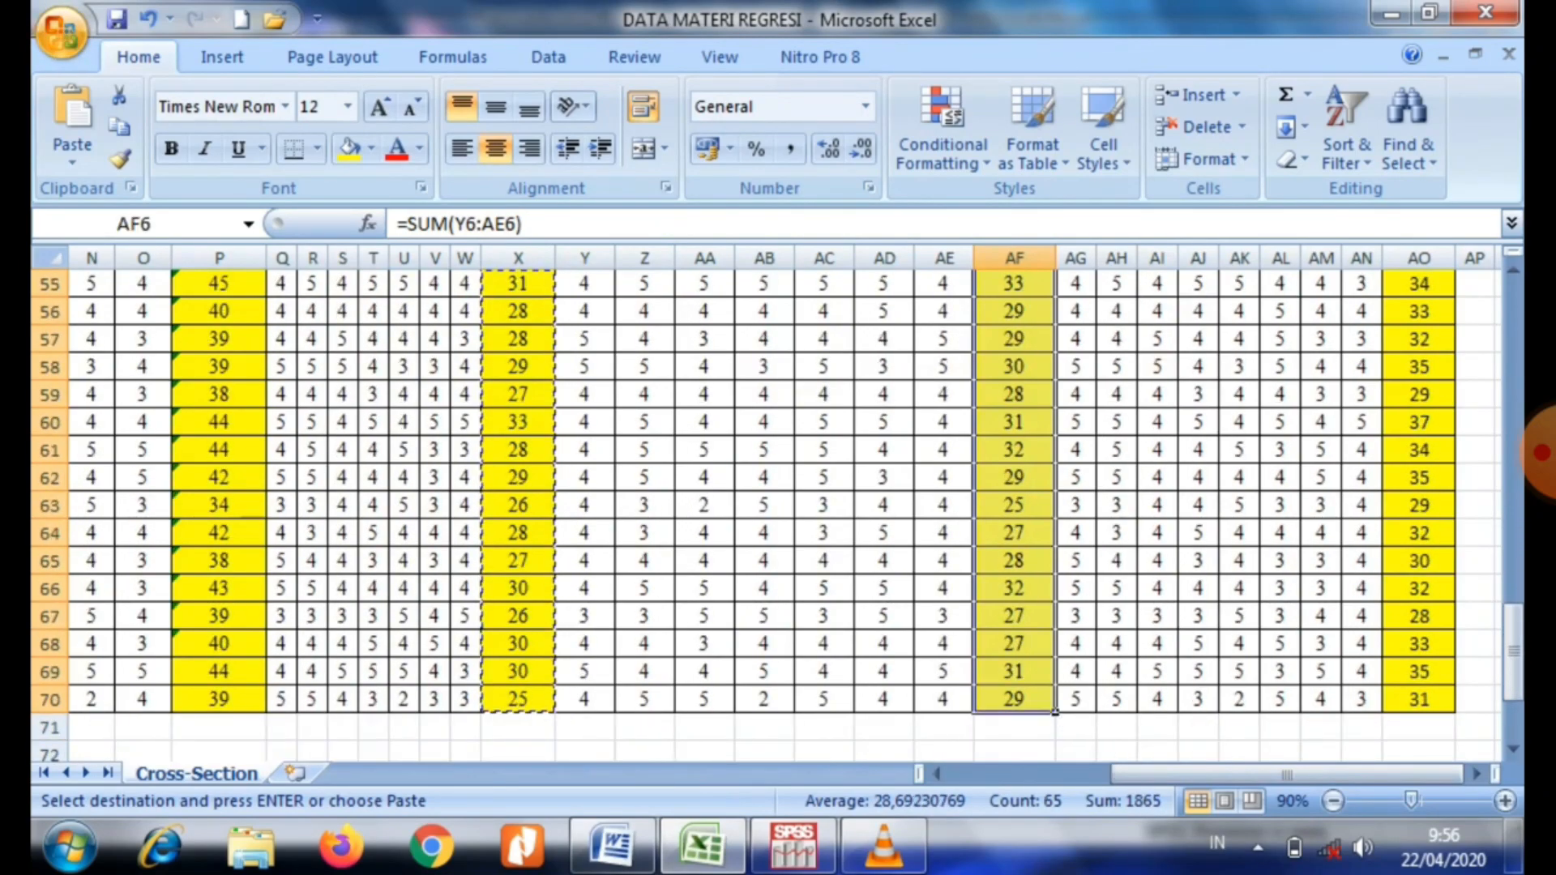
pyautogui.hotkey('ctrl', 'c')
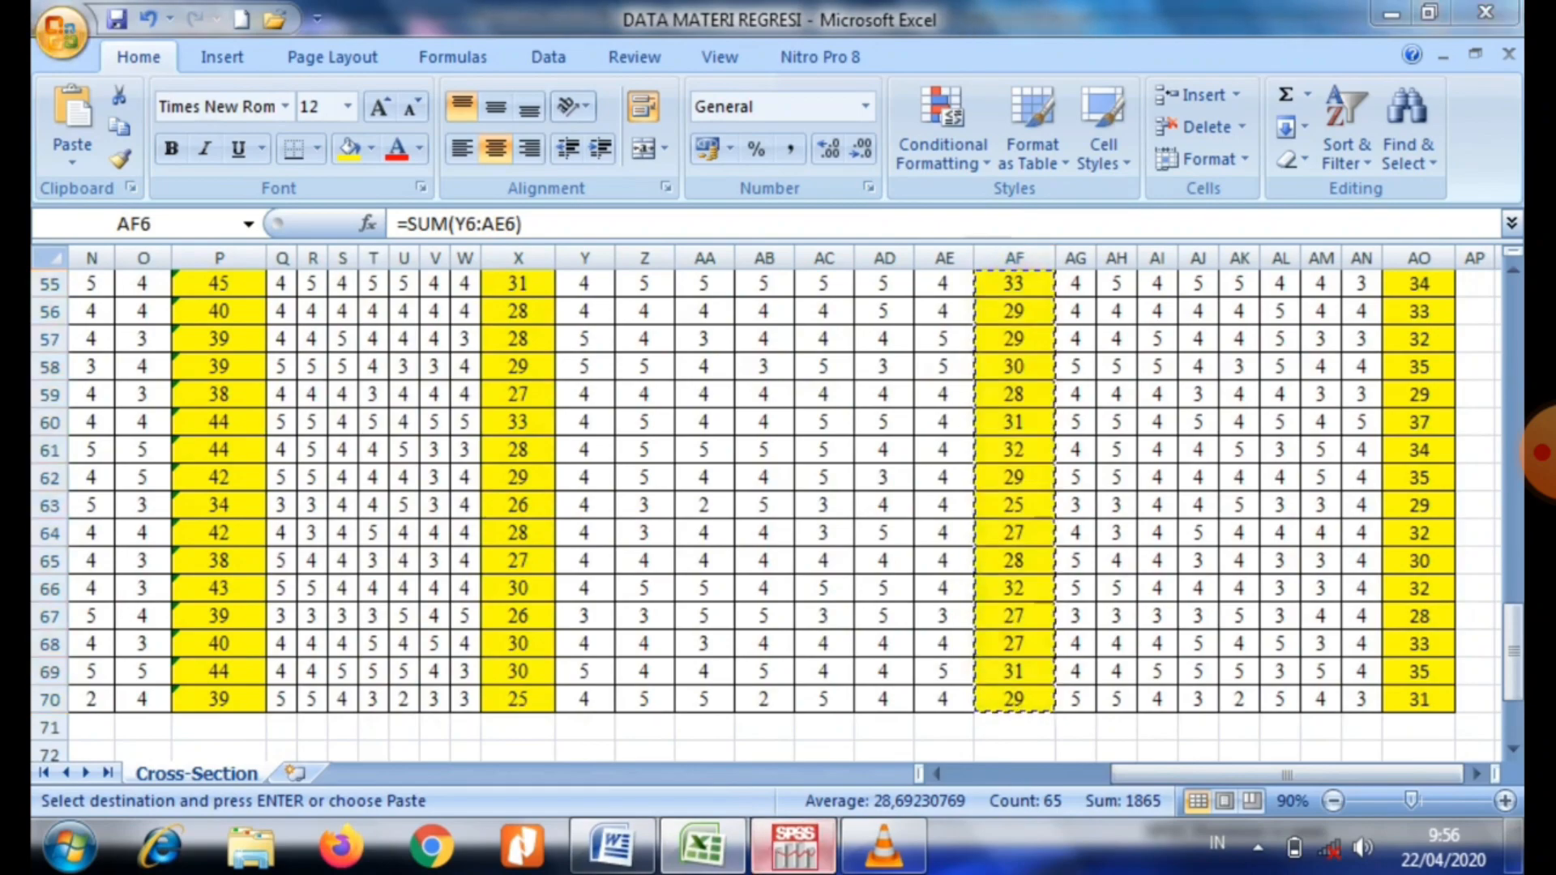
# Switch to SPSS and paste the copied Work Life Balance totals into the X3 column from row 1.
pyautogui.click(792, 846)
pyautogui.click(450, 220)
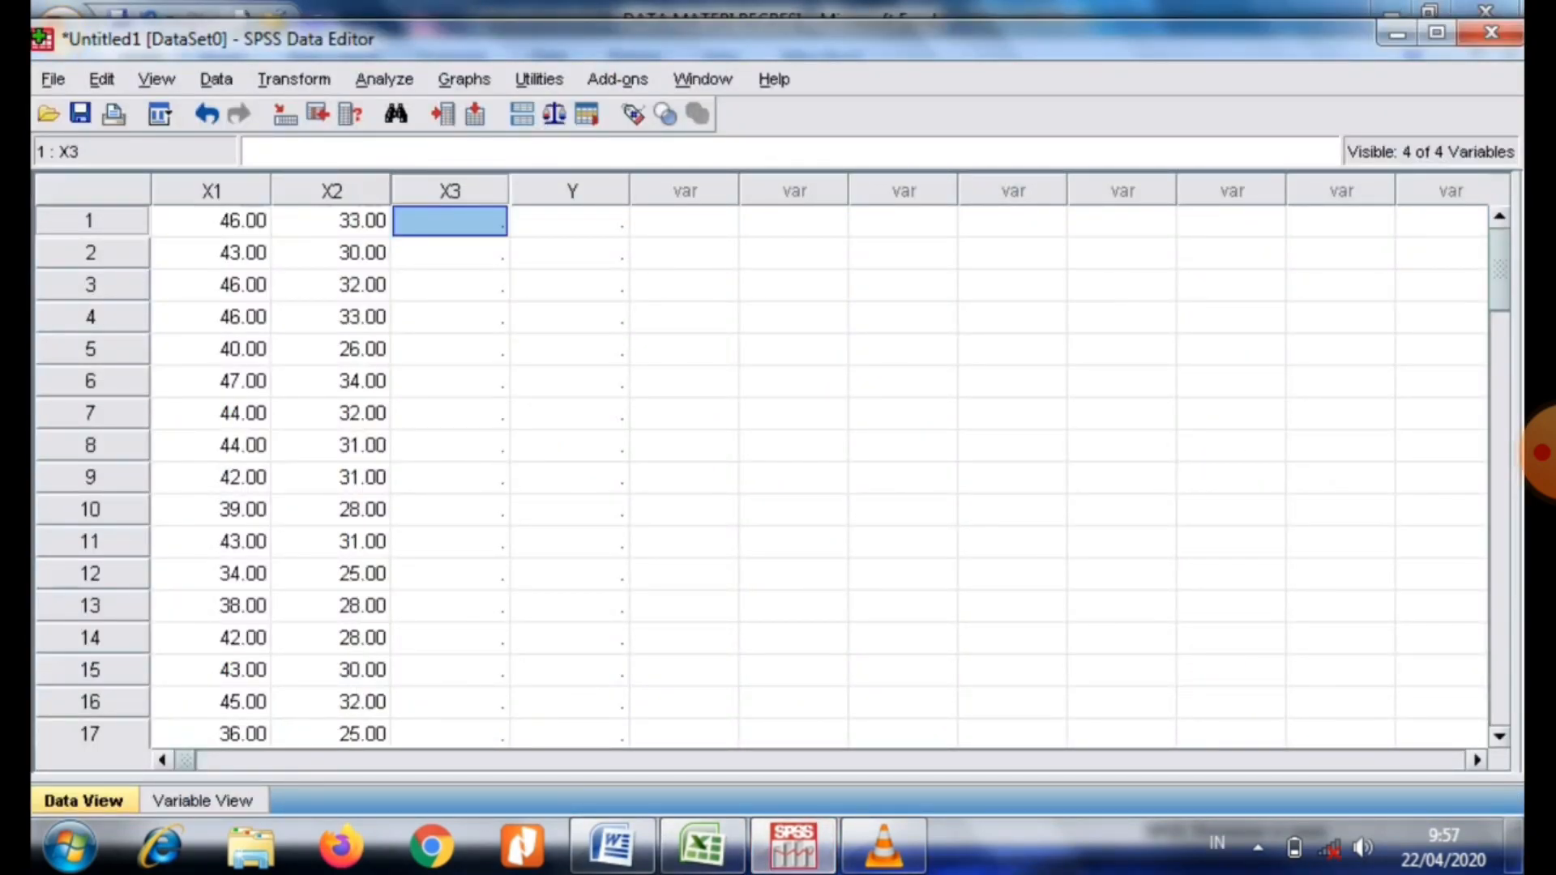
pyautogui.hotkey('ctrl', 'v')
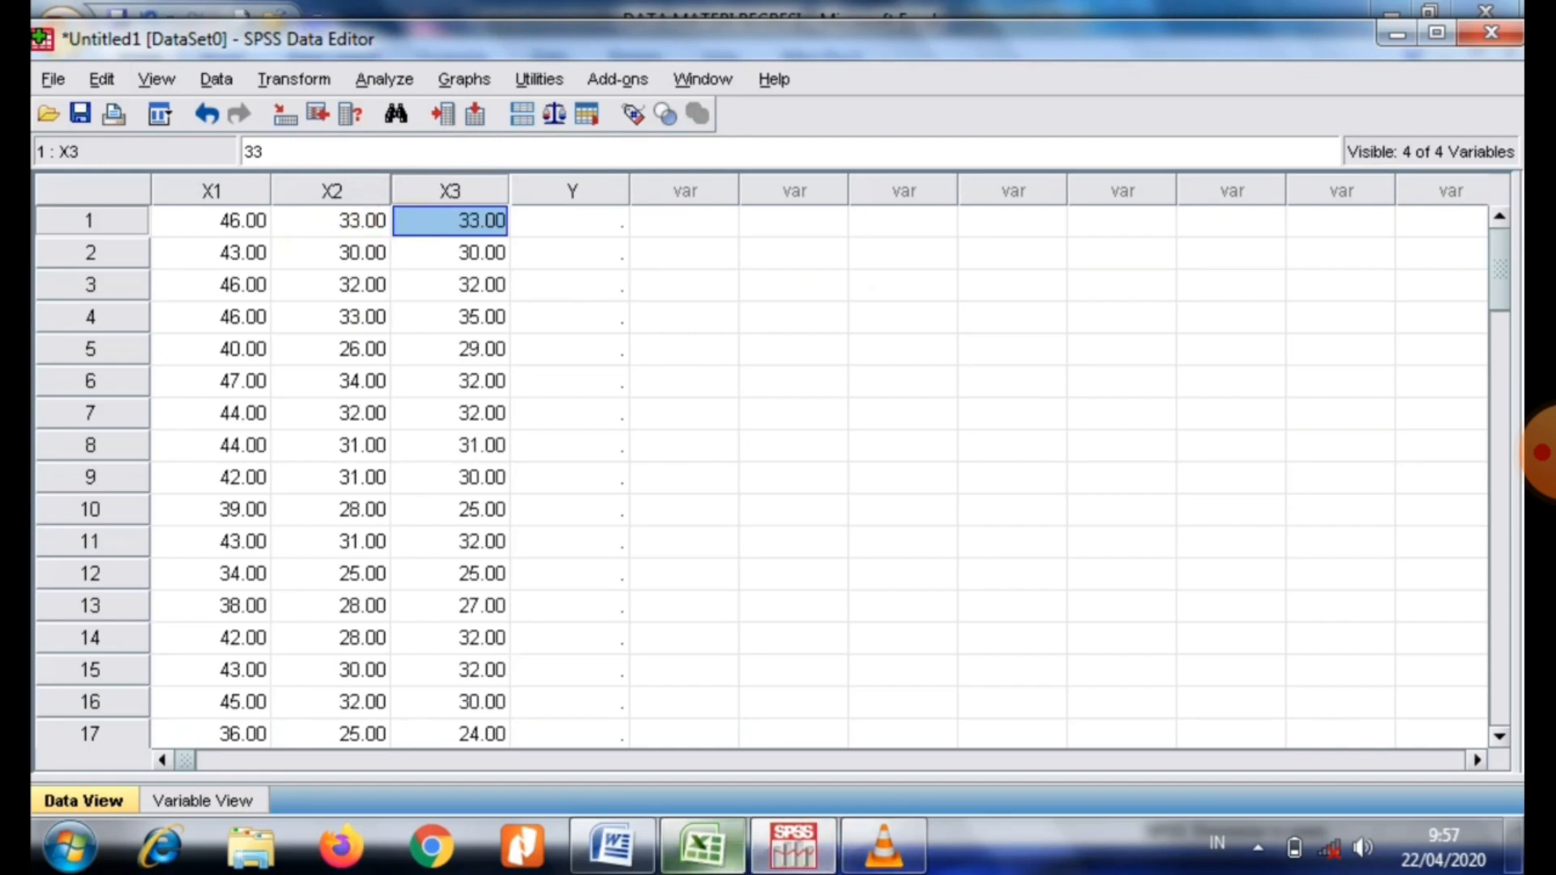
# Switch to Excel and copy the Employee Engagement totals in AO6:AO70.
pyautogui.click(702, 846)
pyautogui.moveTo(1151, 774); pyautogui.dragTo(1151, 774)
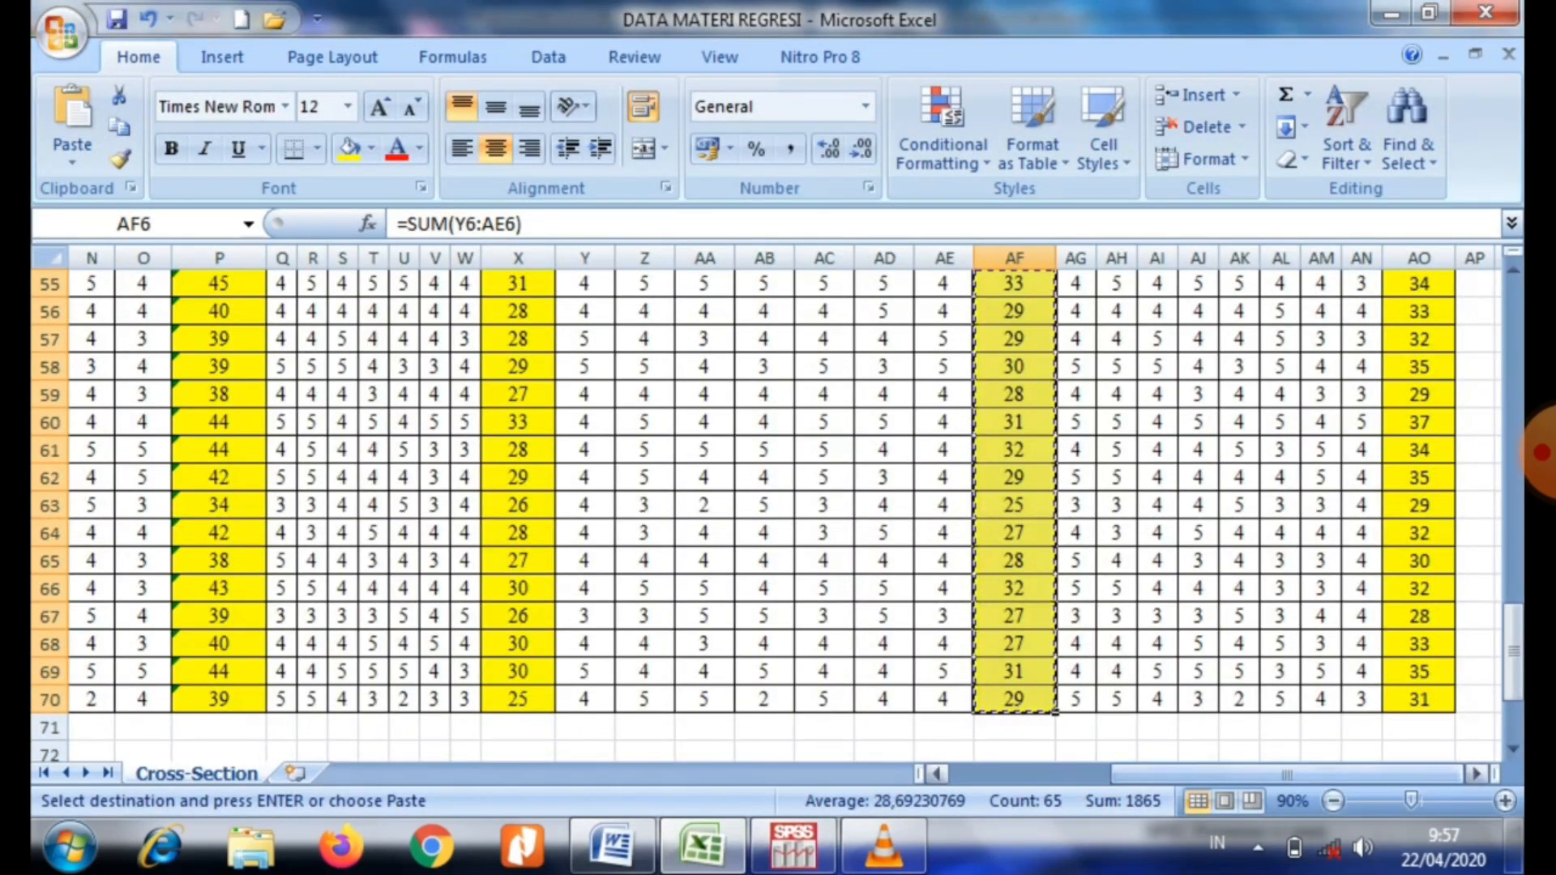
pyautogui.press('pageup')
pyautogui.press('pageup')
pyautogui.press('pageup')
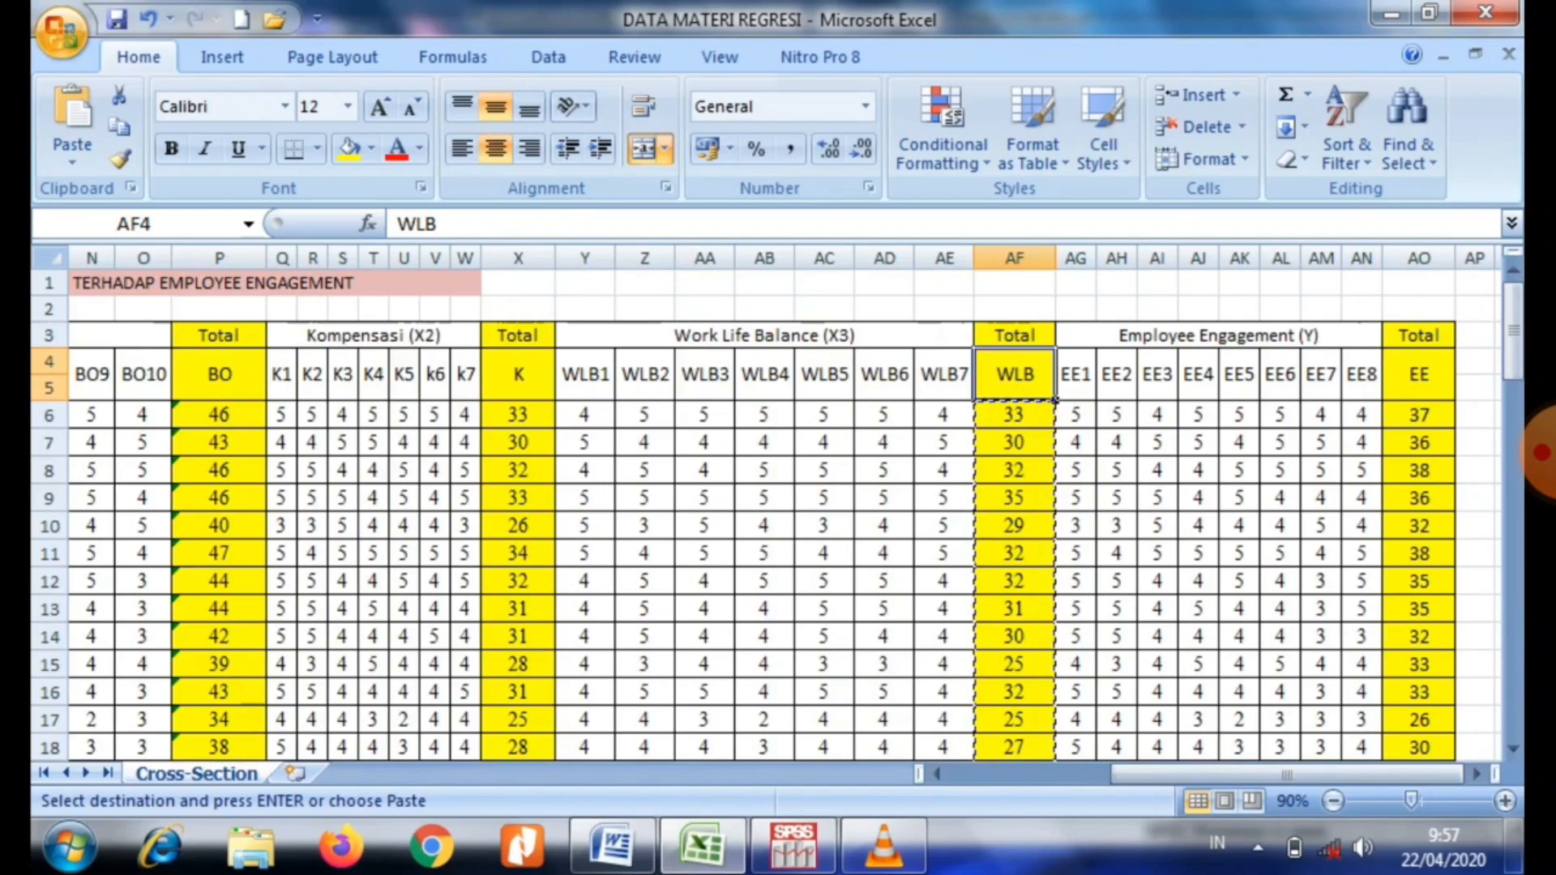
pyautogui.click(1418, 414)
pyautogui.hotkey('shift', 'Down')
pyautogui.hotkey('shift', 'Down')
pyautogui.moveTo(1418, 480); pyautogui.dragTo(1454, 629)
pyautogui.hotkey('ctrl', 'c')
# Switch to SPSS and paste the copied Employee Engagement totals into the Y column from row 1.
pyautogui.click(792, 846)
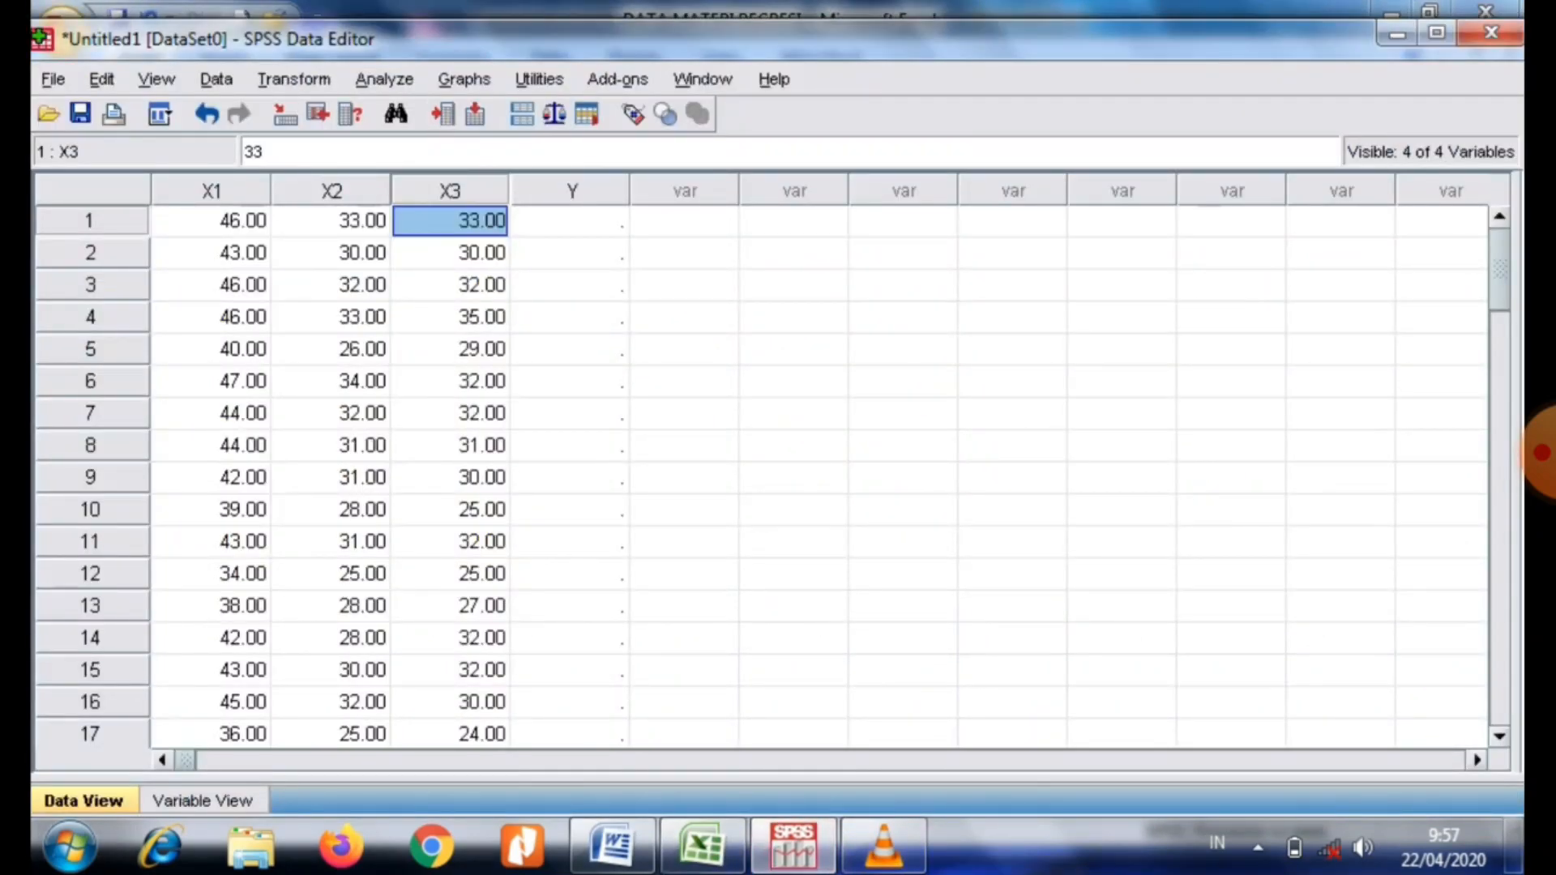
pyautogui.click(570, 221)
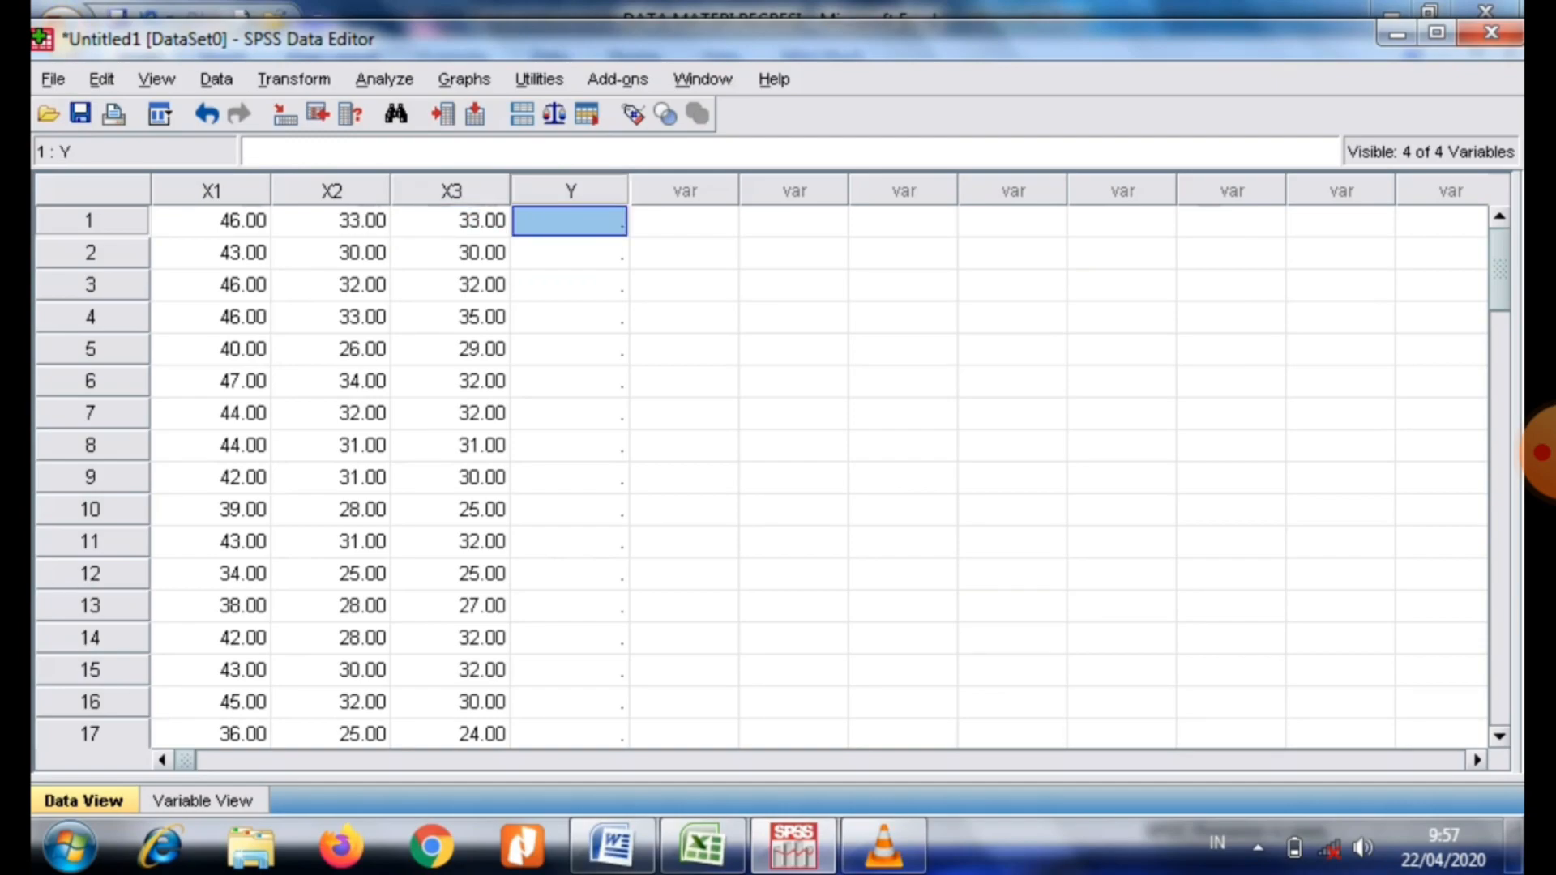
pyautogui.hotkey('ctrl', 'v')
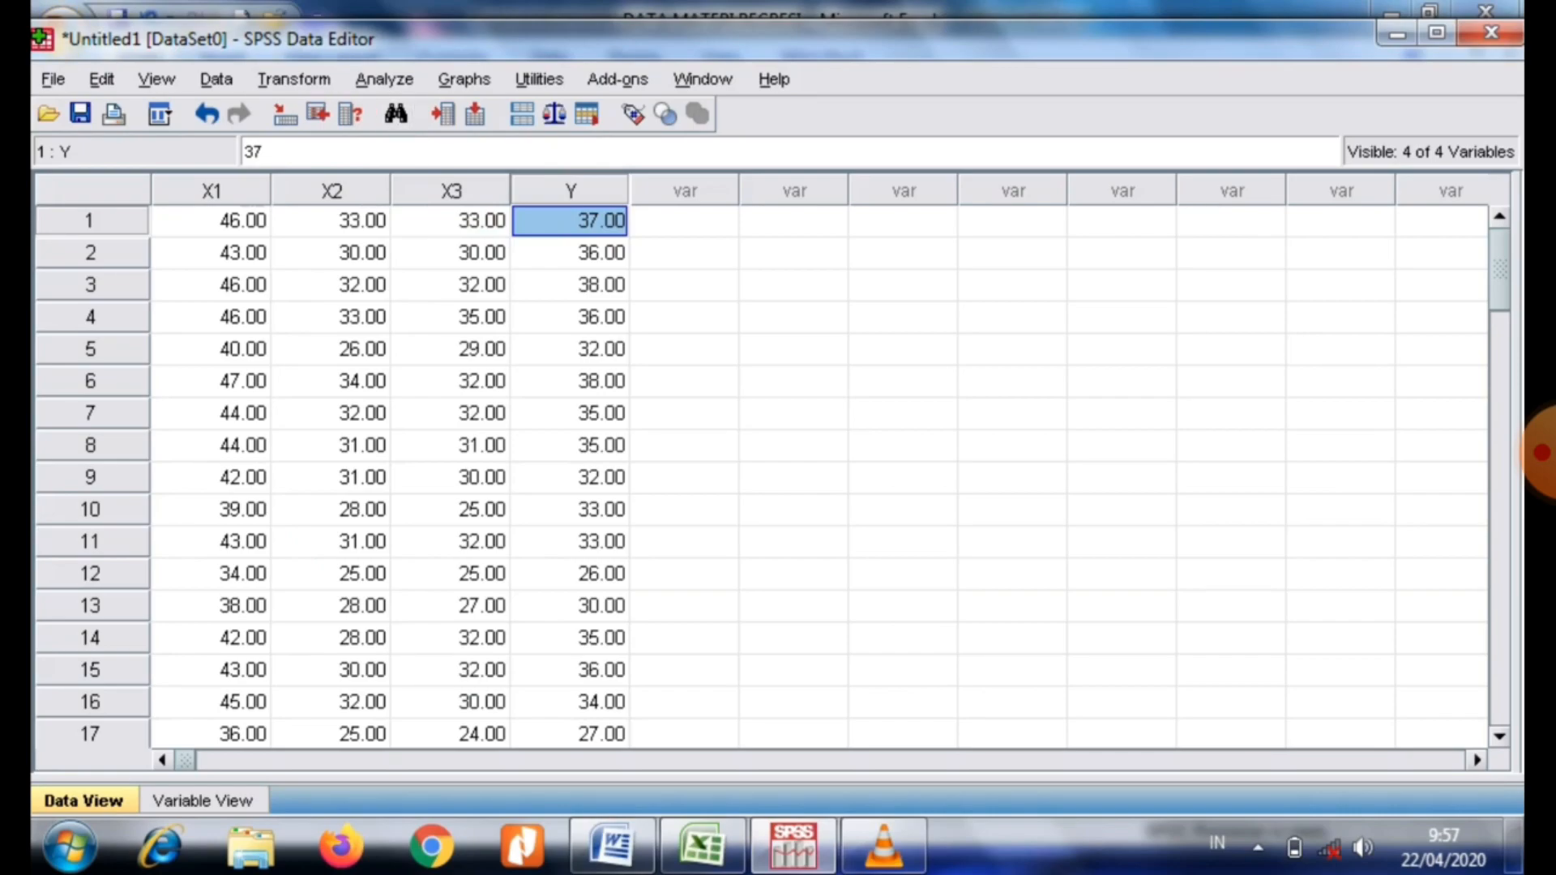
# Start a linear regression analysis with Employee Engagement [Y] as the dependent variable.
pyautogui.click(385, 79)
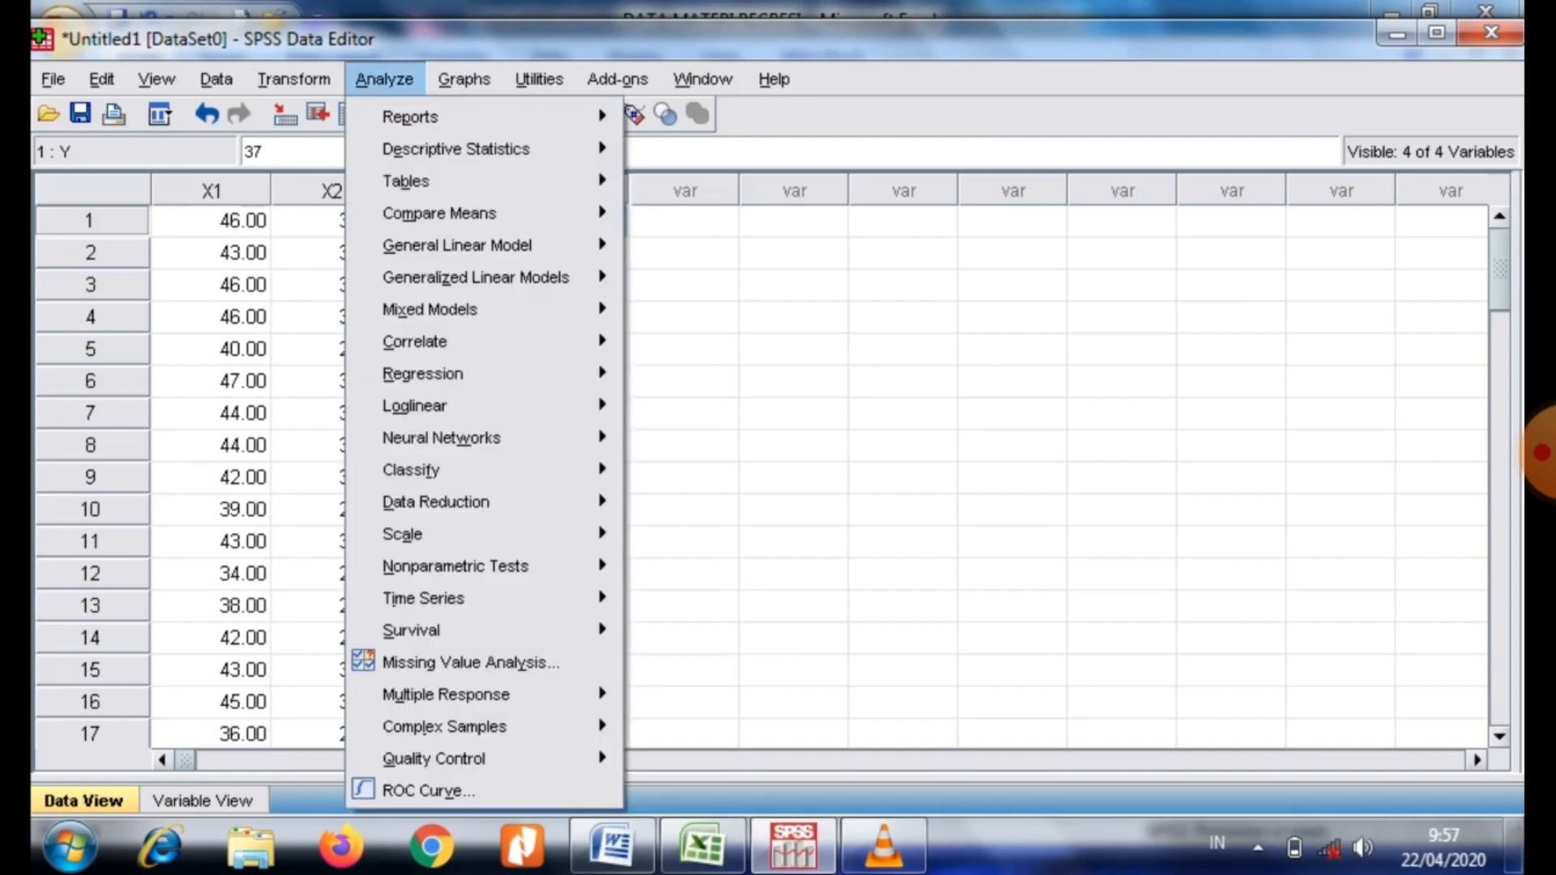
pyautogui.moveTo(423, 374)
pyautogui.moveTo(414, 405)
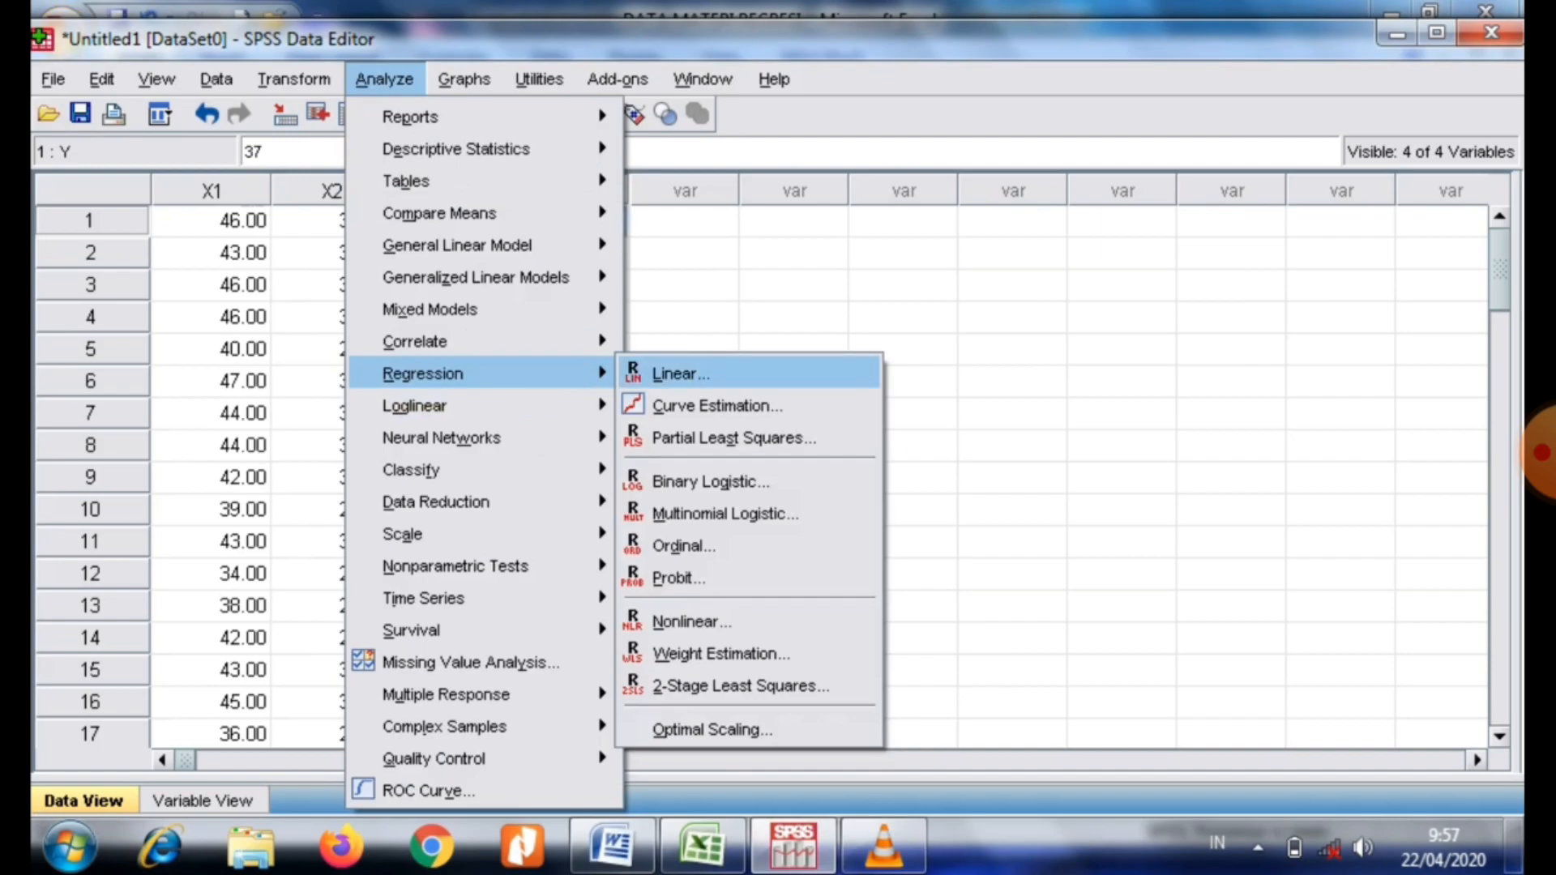
pyautogui.click(680, 374)
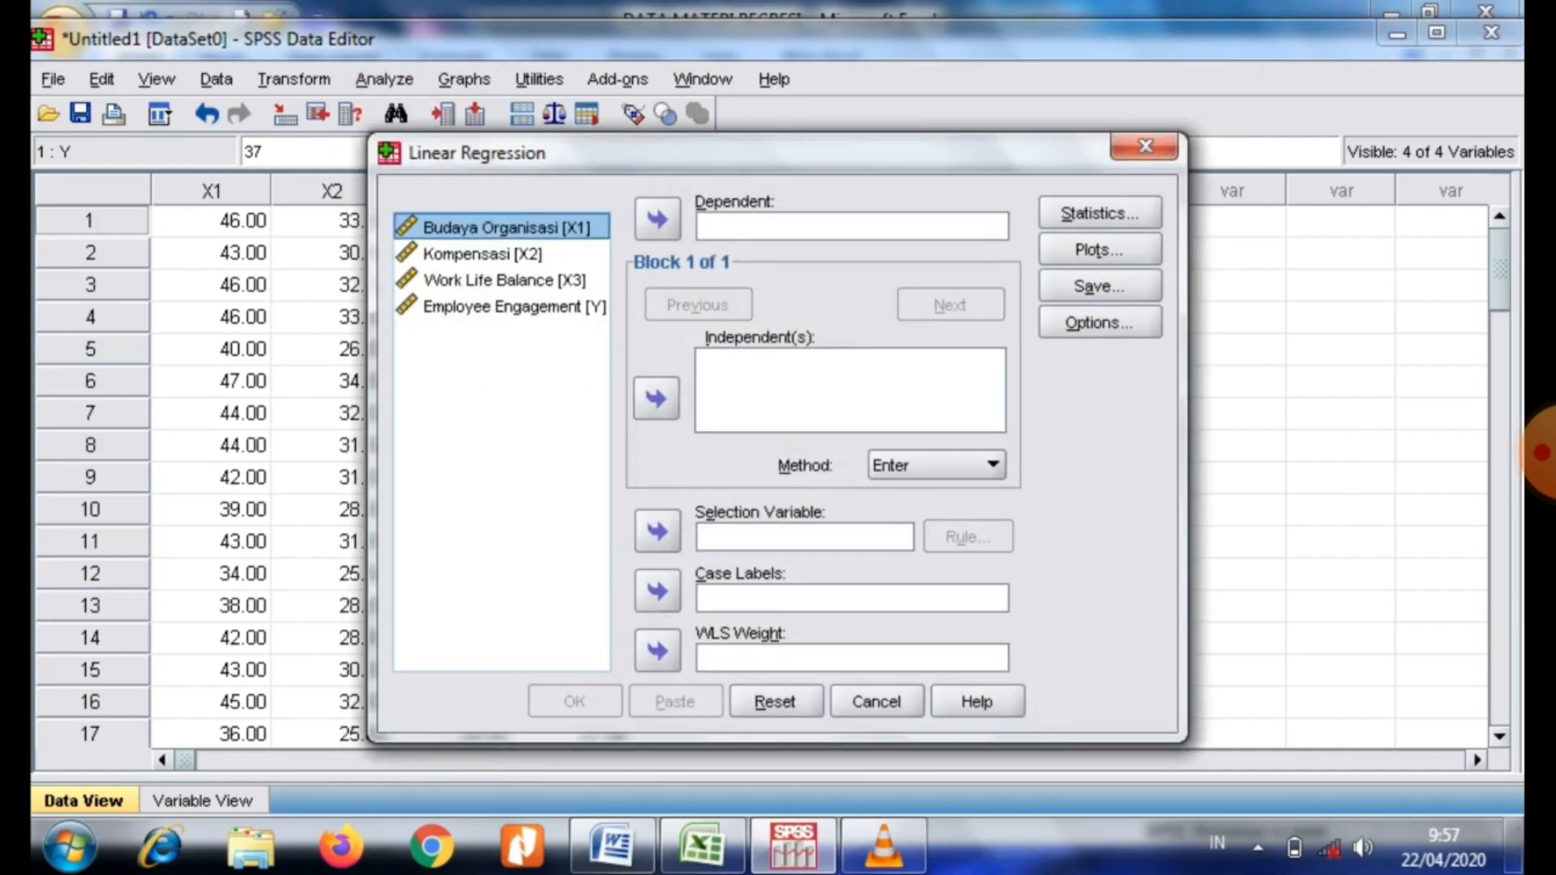
pyautogui.click(514, 306)
pyautogui.click(658, 219)
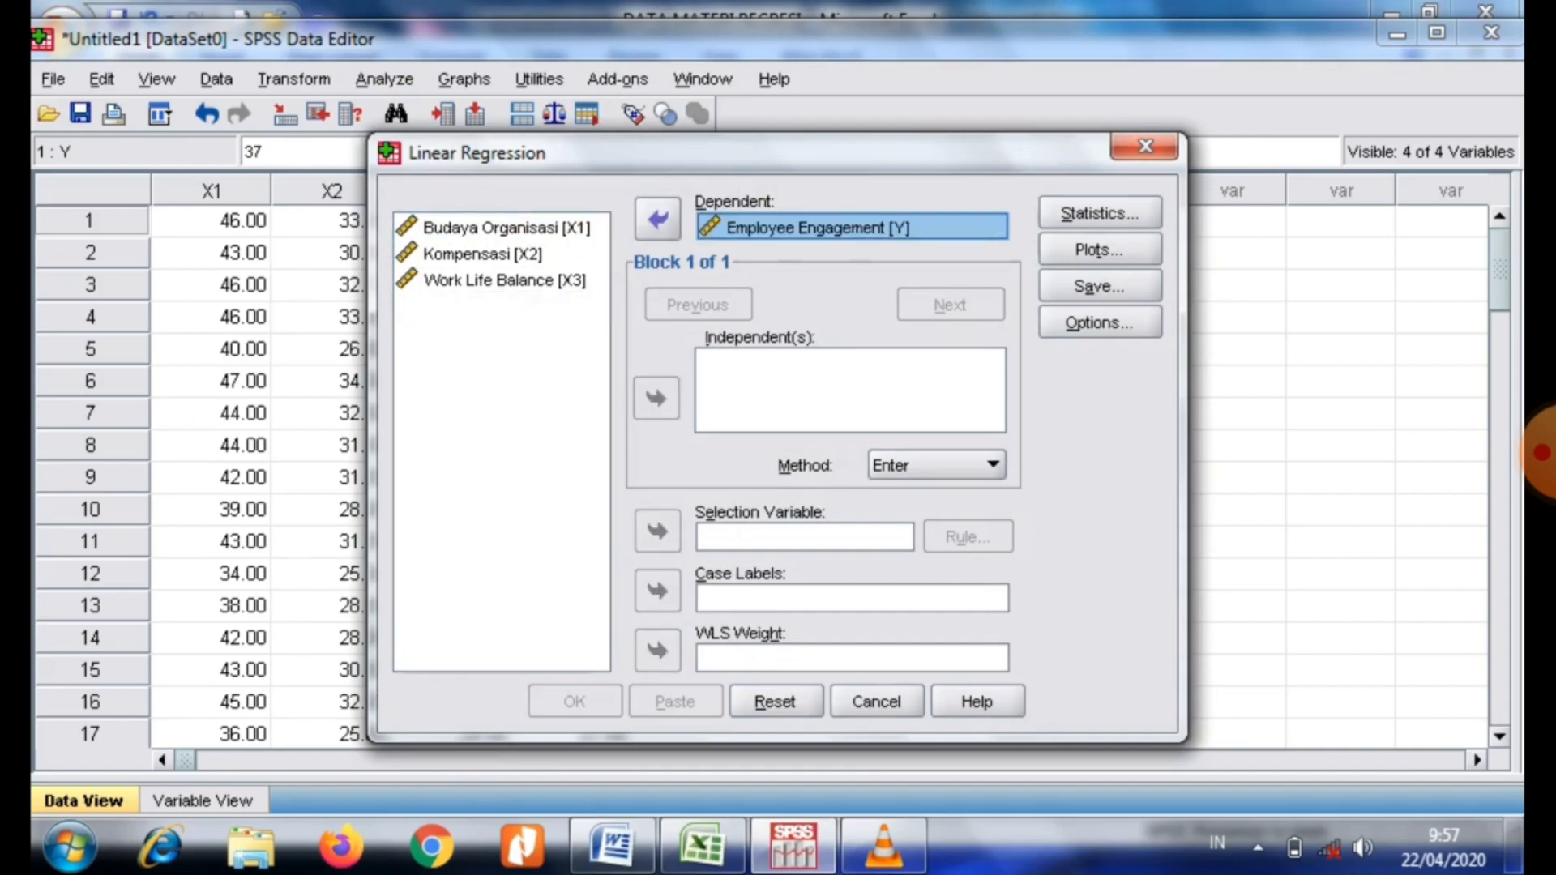
# Run the regression with Budaya Organisasi [X1], Kompensasi [X2] and Work Life Balance [X3] as independents, and close the output without saving it.
pyautogui.click(507, 227)
pyautogui.hotkey('ctrl', 'a')
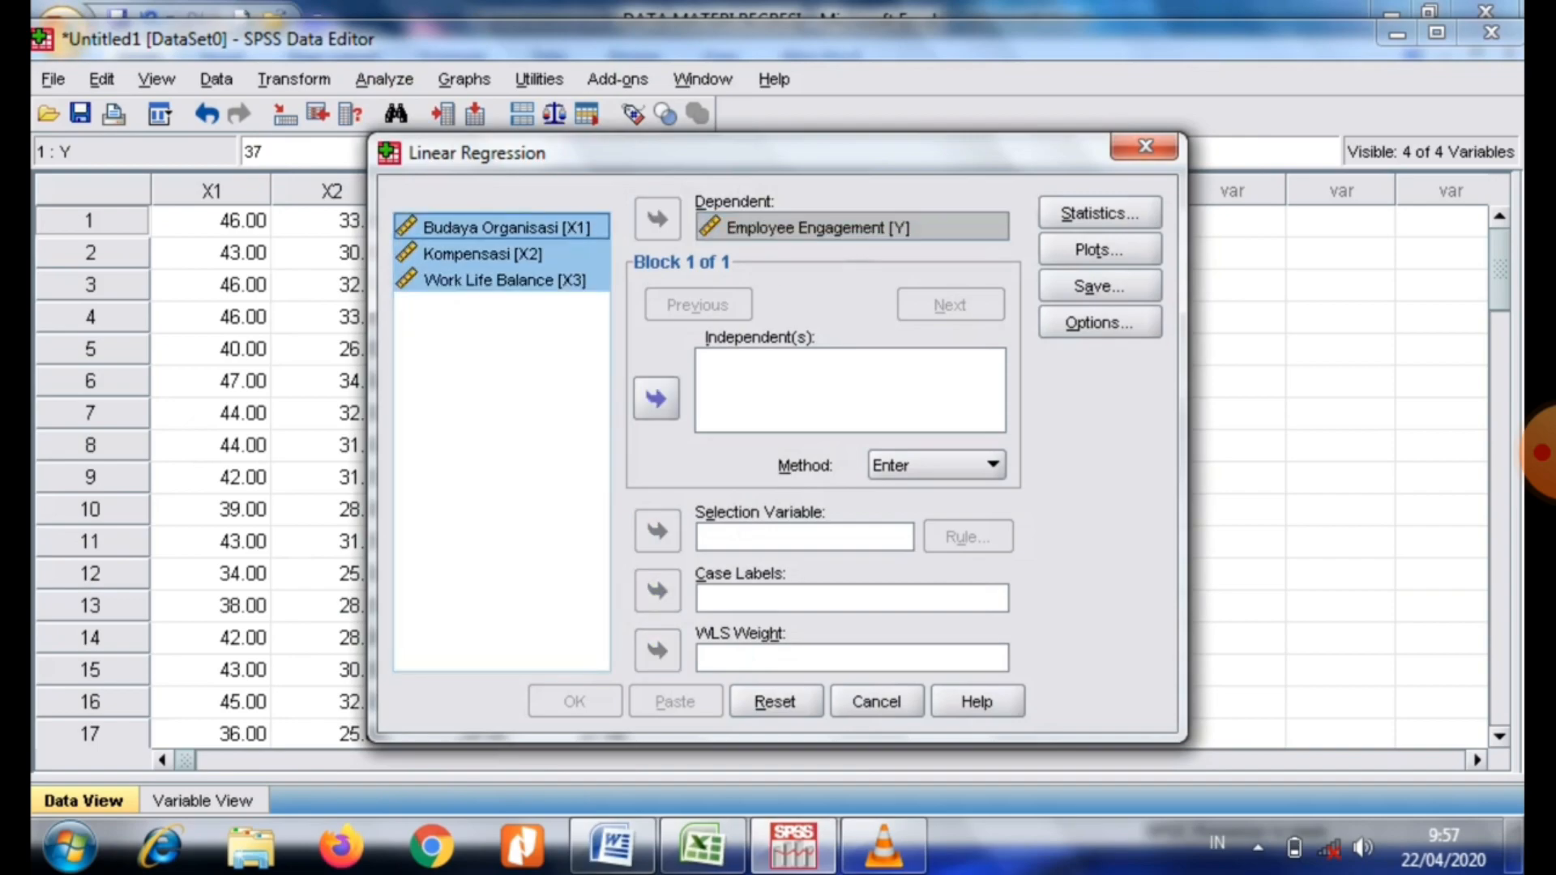
pyautogui.click(657, 397)
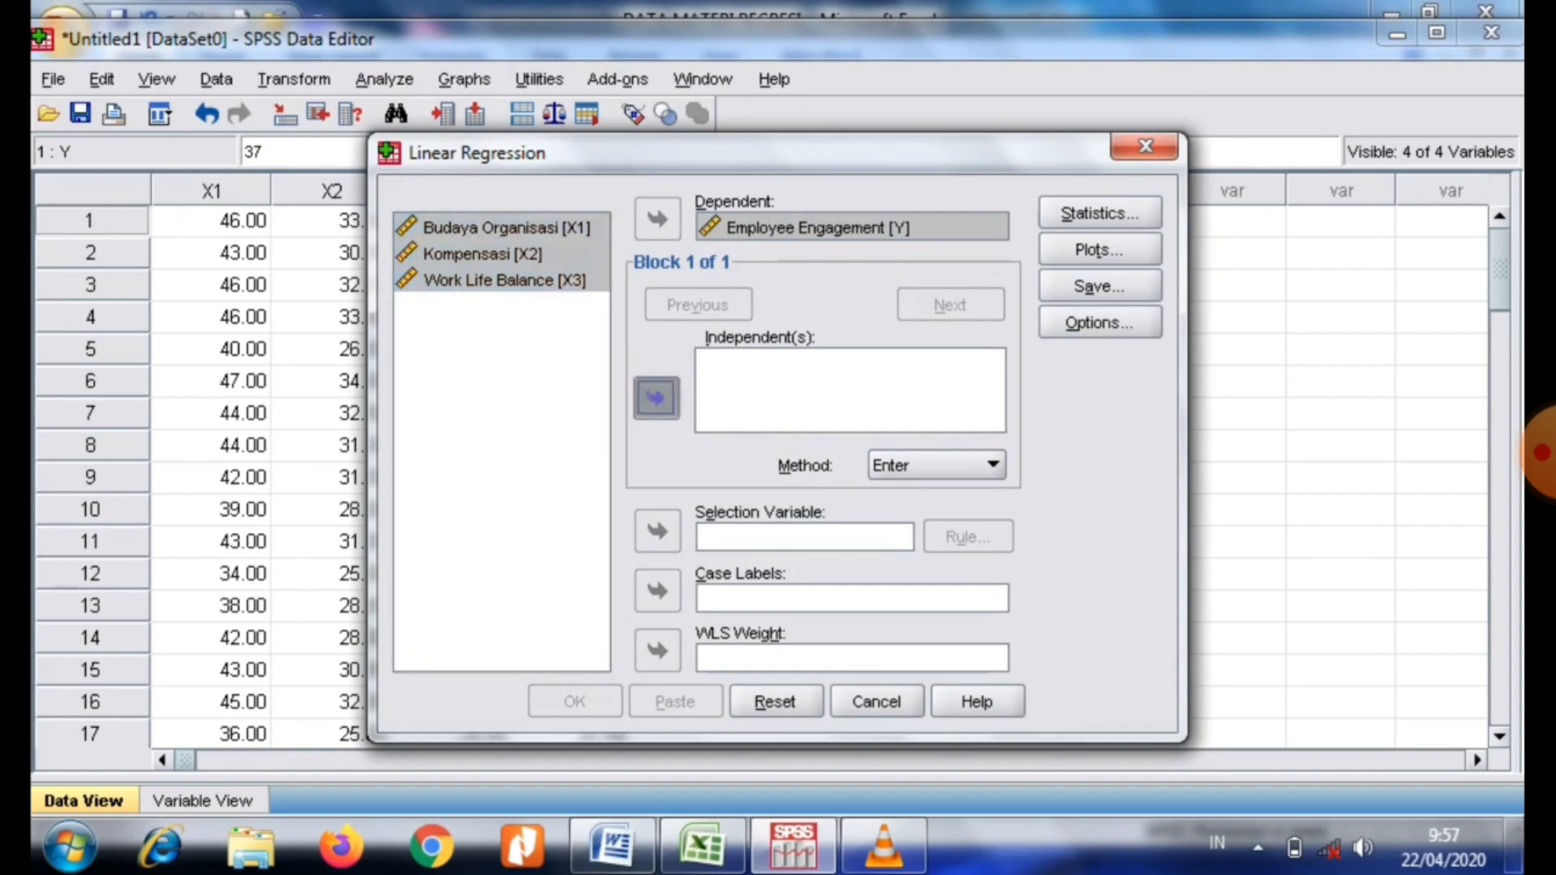
pyautogui.click(575, 701)
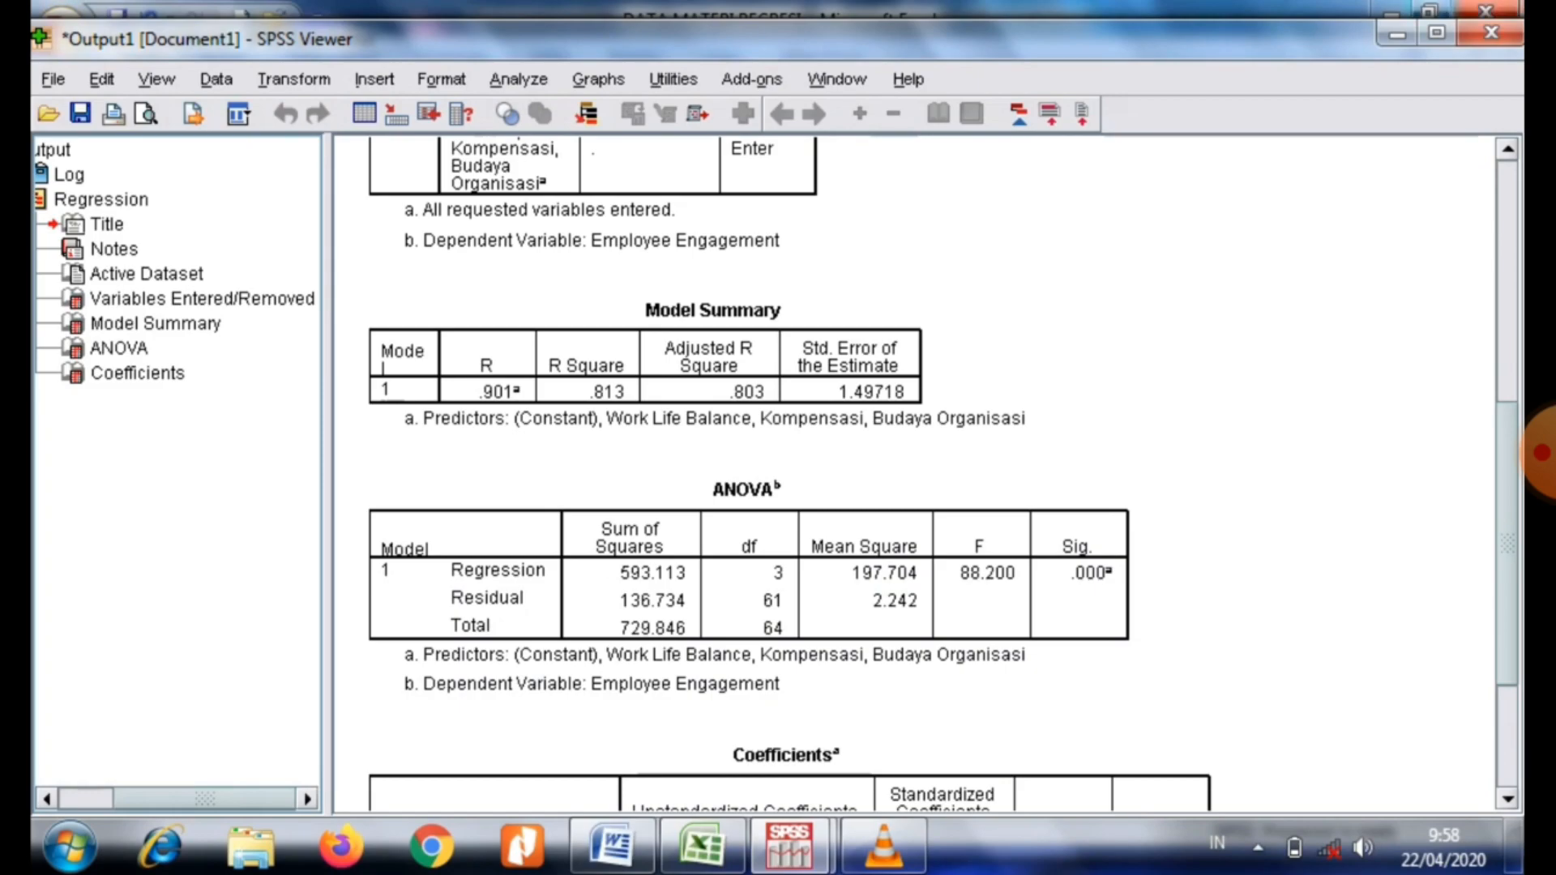
pyautogui.click(1489, 33)
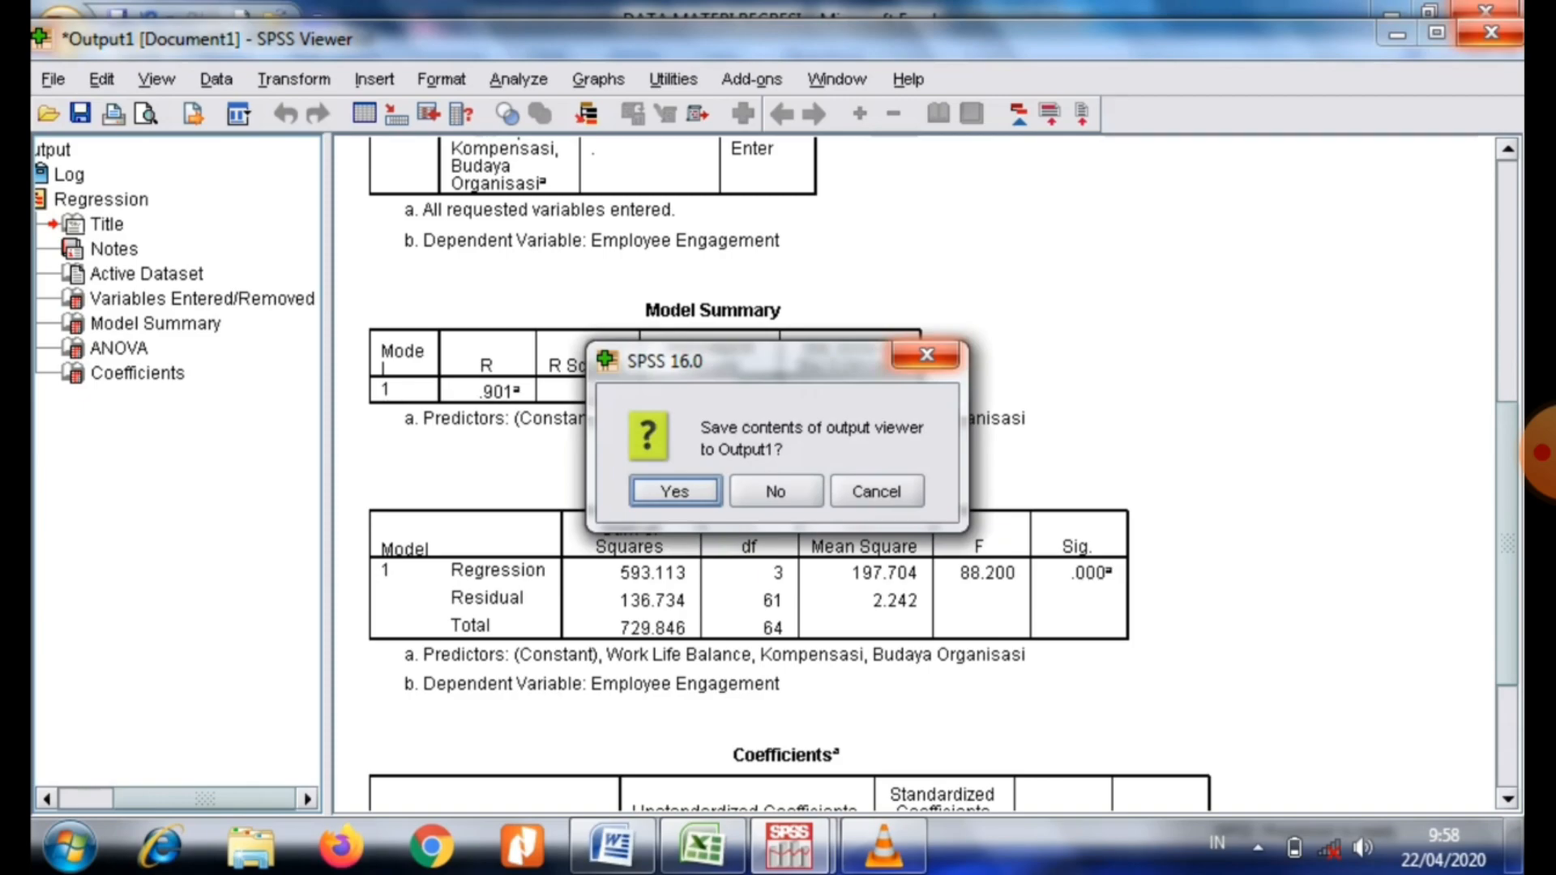
pyautogui.click(774, 491)
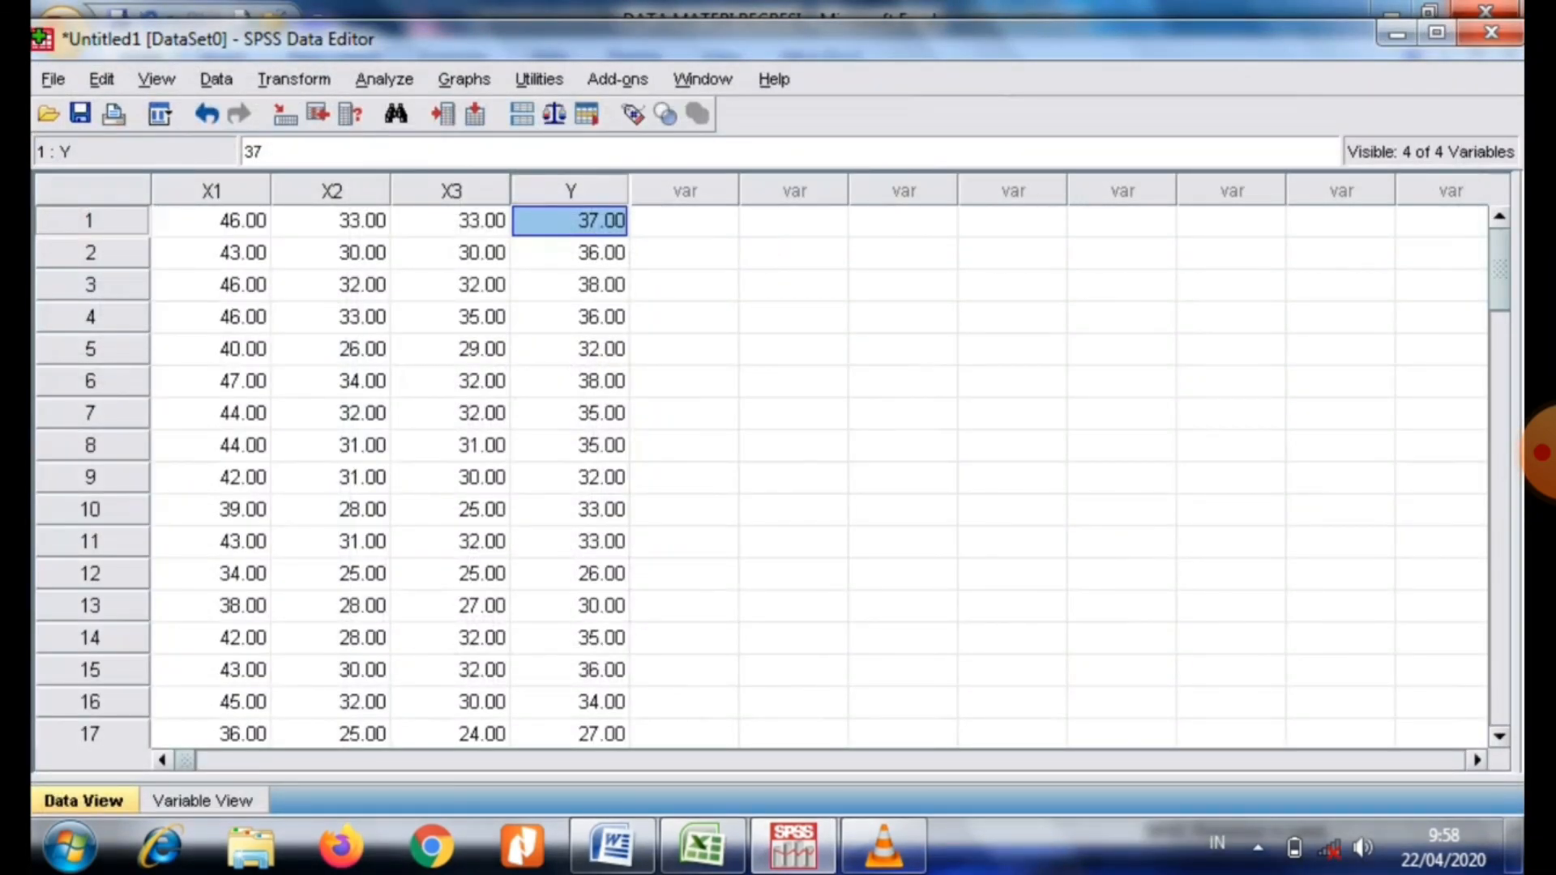
# Reopen the linear regression setup and add the covariance matrix, collinearity diagnostics and Durbin-Watson statistics.
pyautogui.click(384, 79)
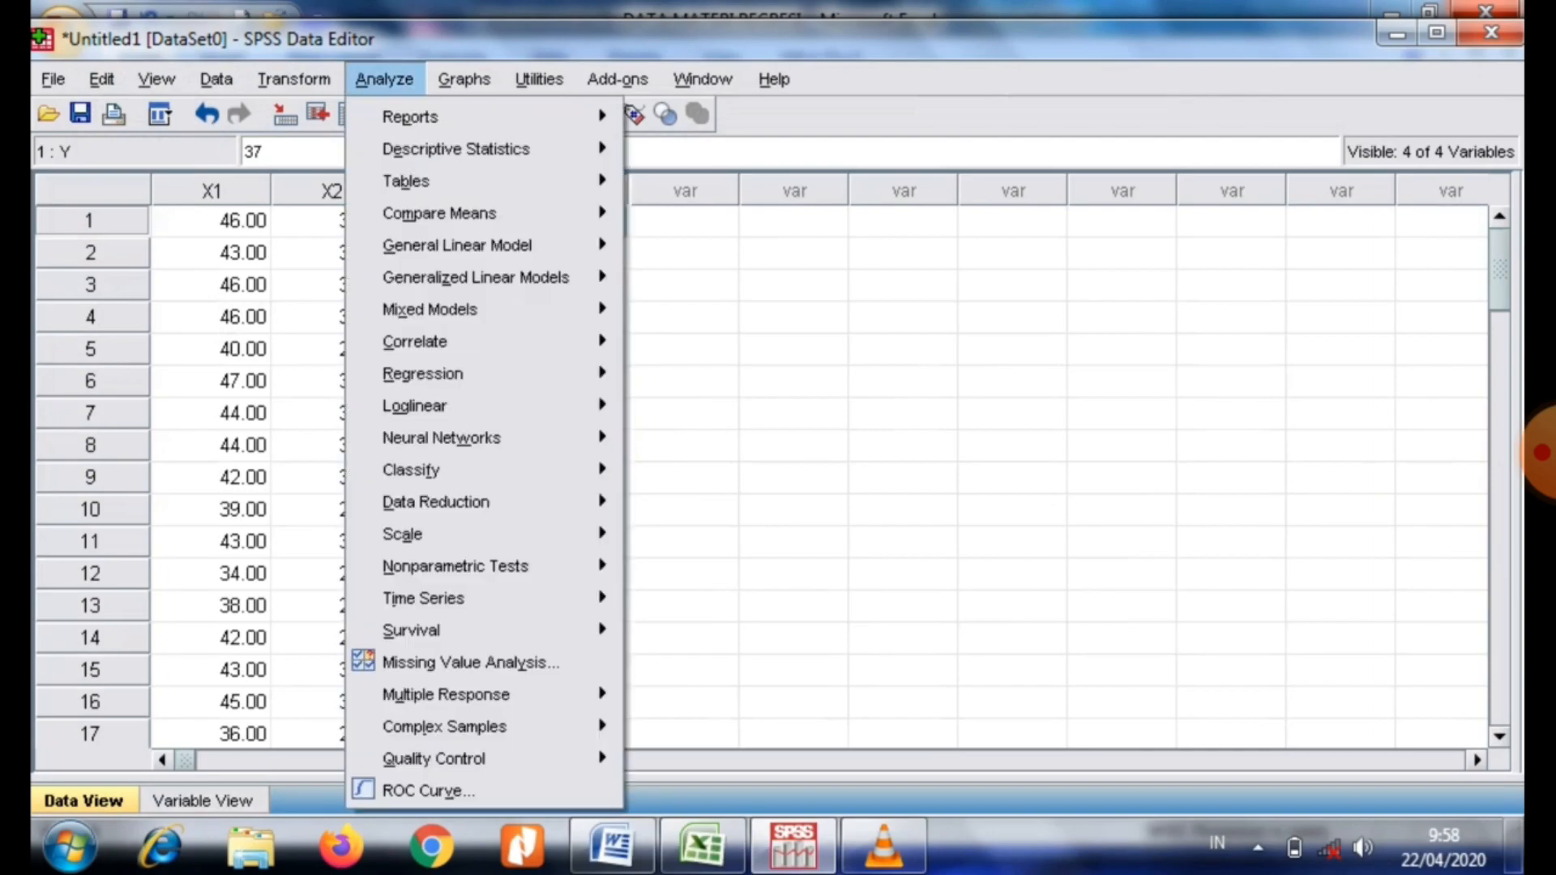
pyautogui.moveTo(423, 374)
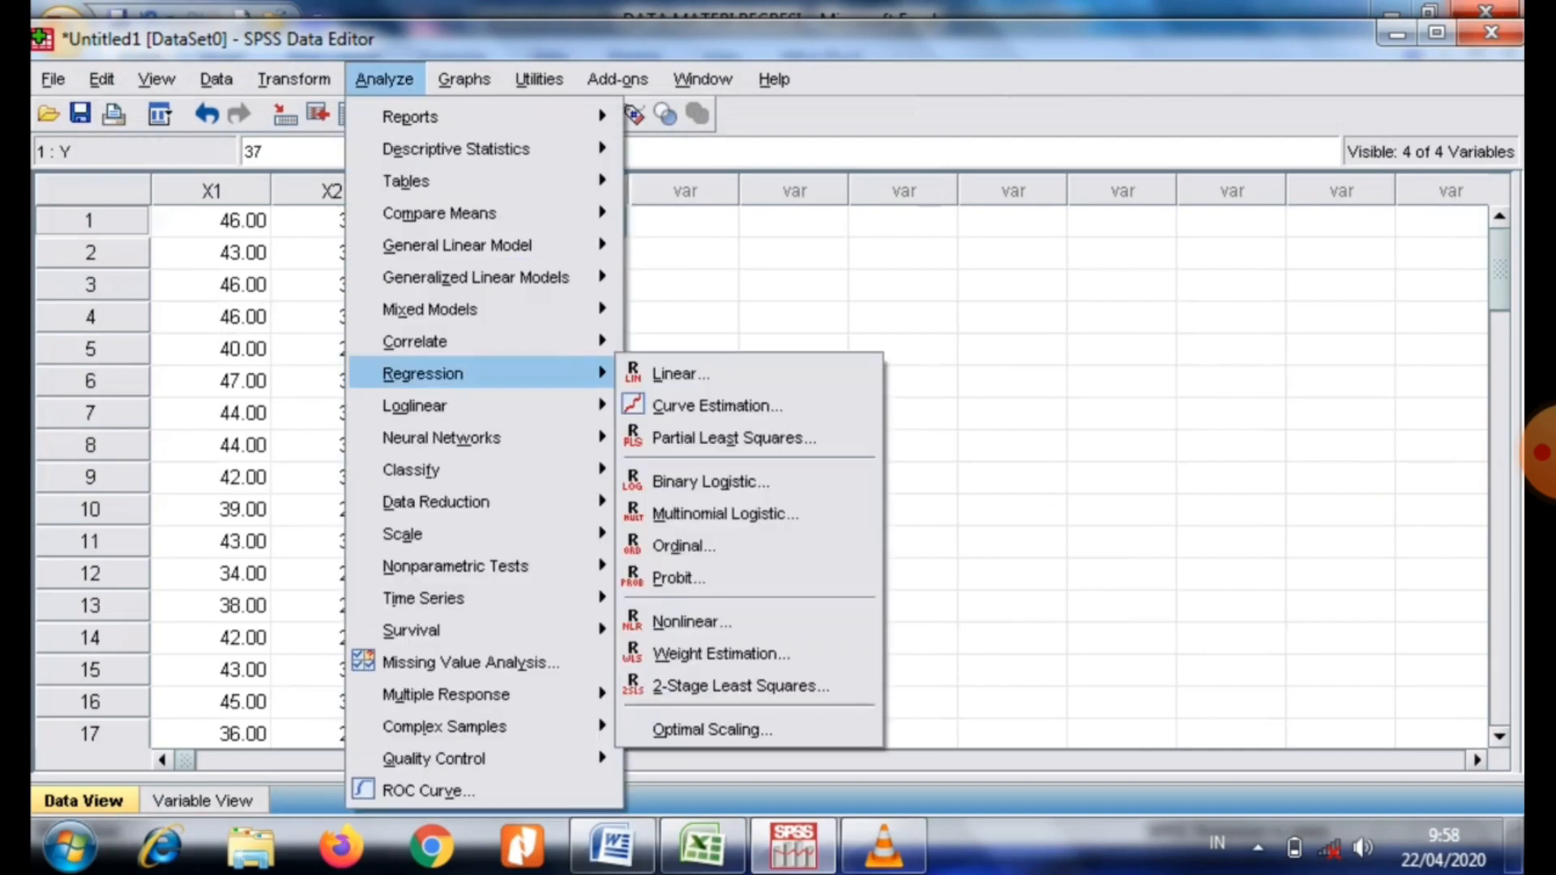
pyautogui.click(672, 374)
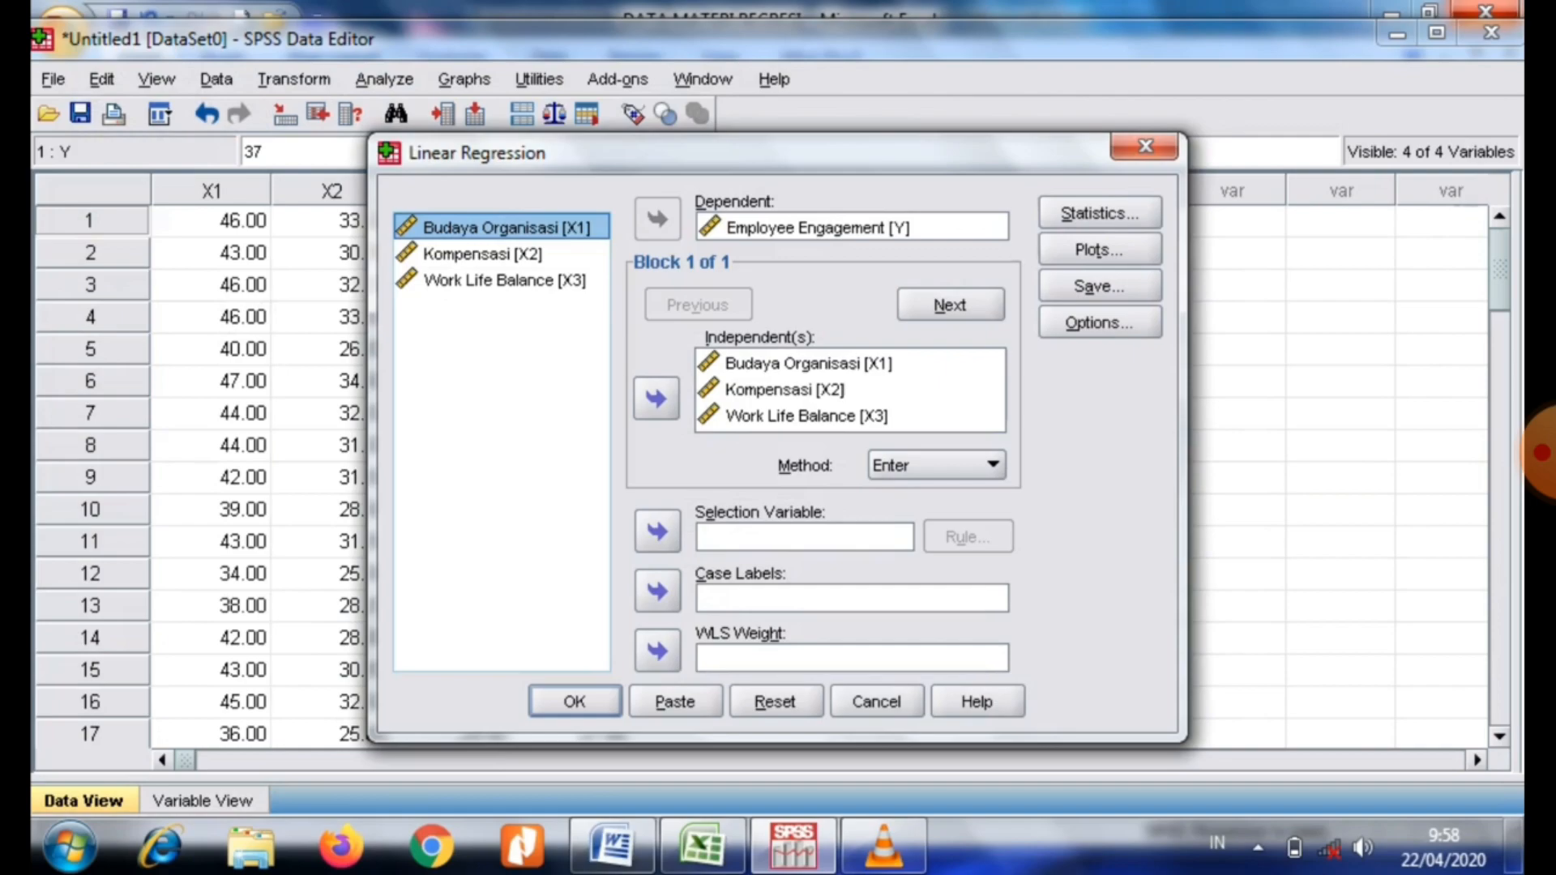
pyautogui.click(1099, 212)
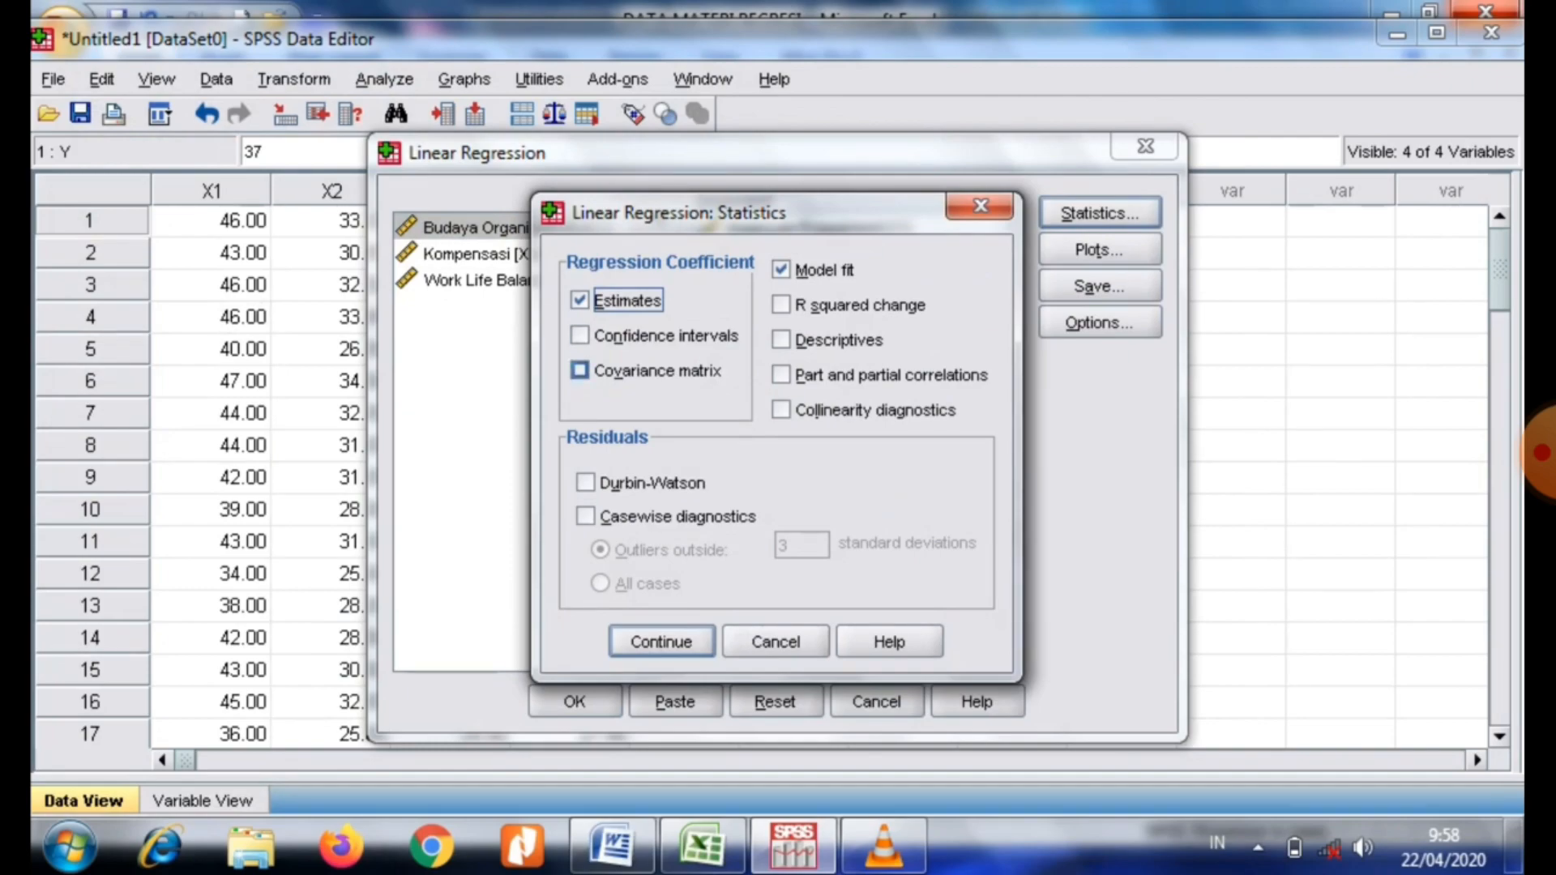
pyautogui.click(580, 370)
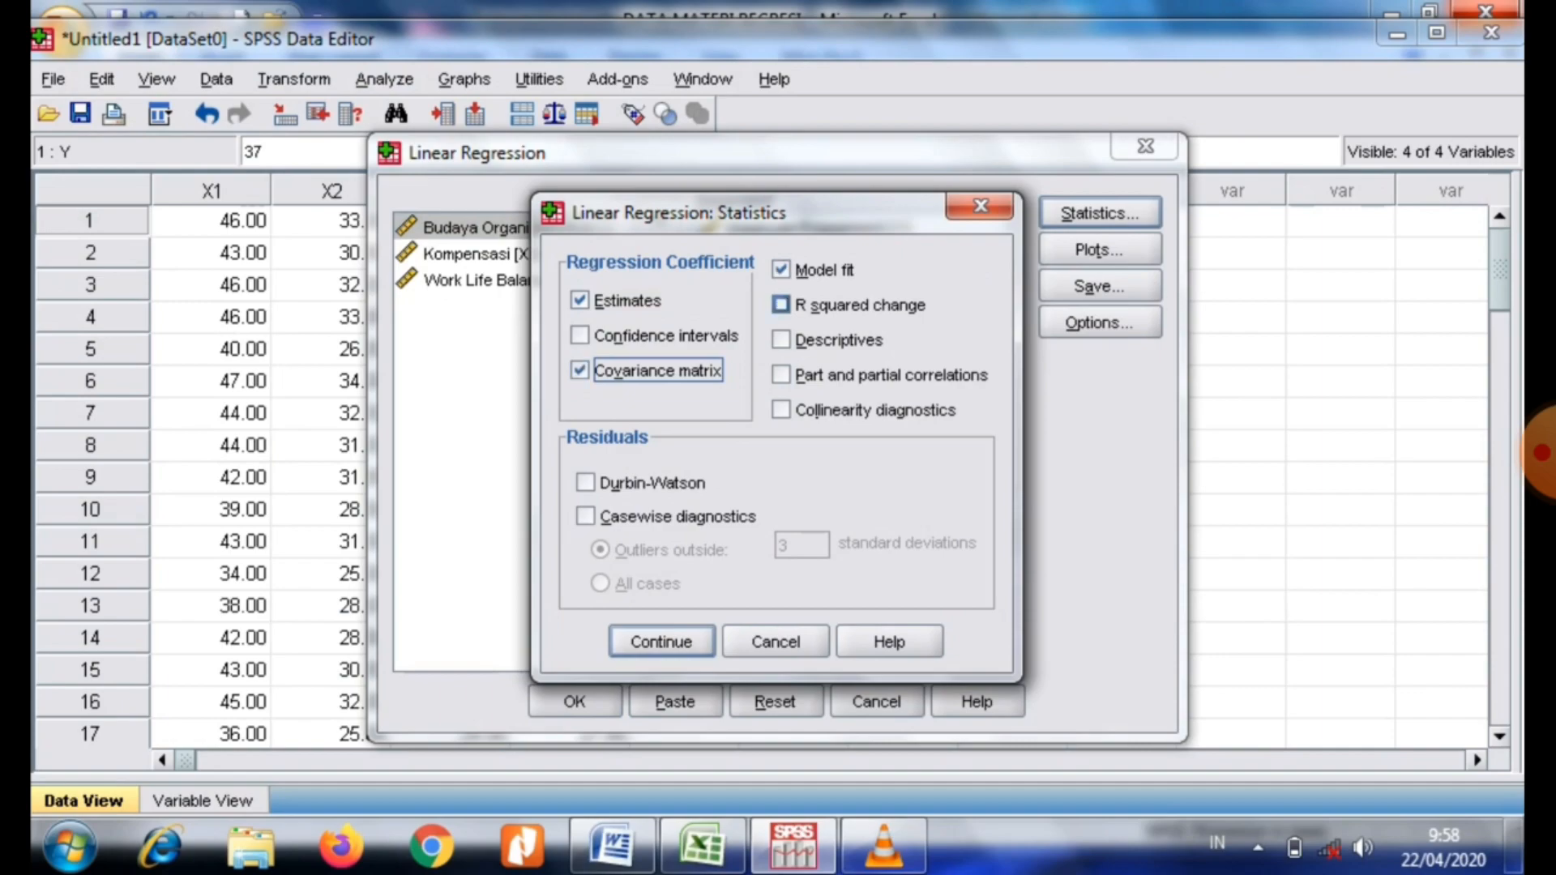
pyautogui.click(781, 409)
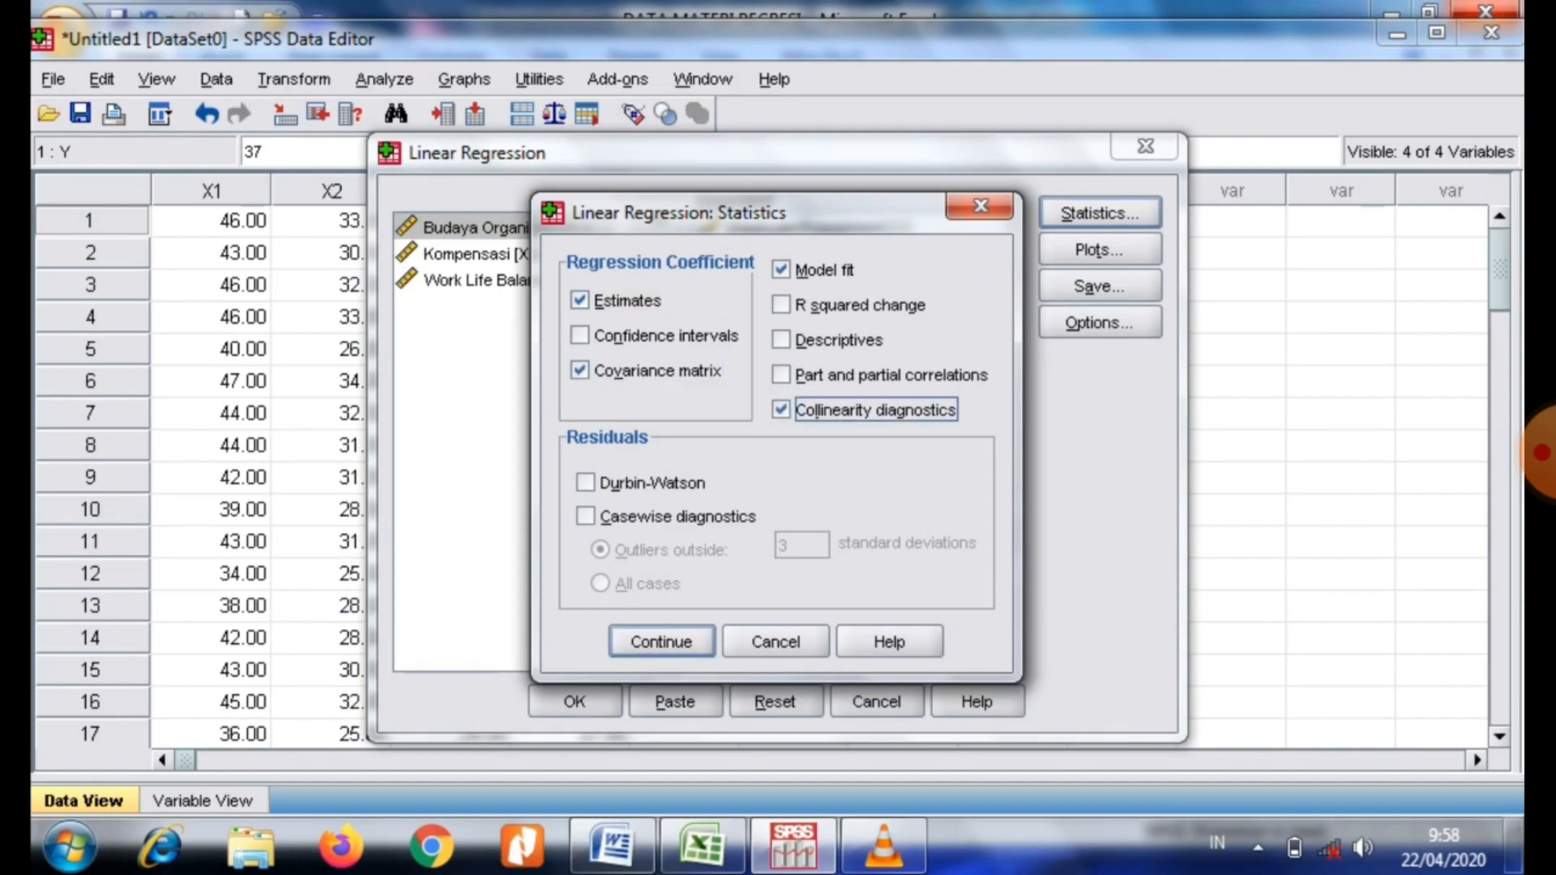
pyautogui.click(585, 483)
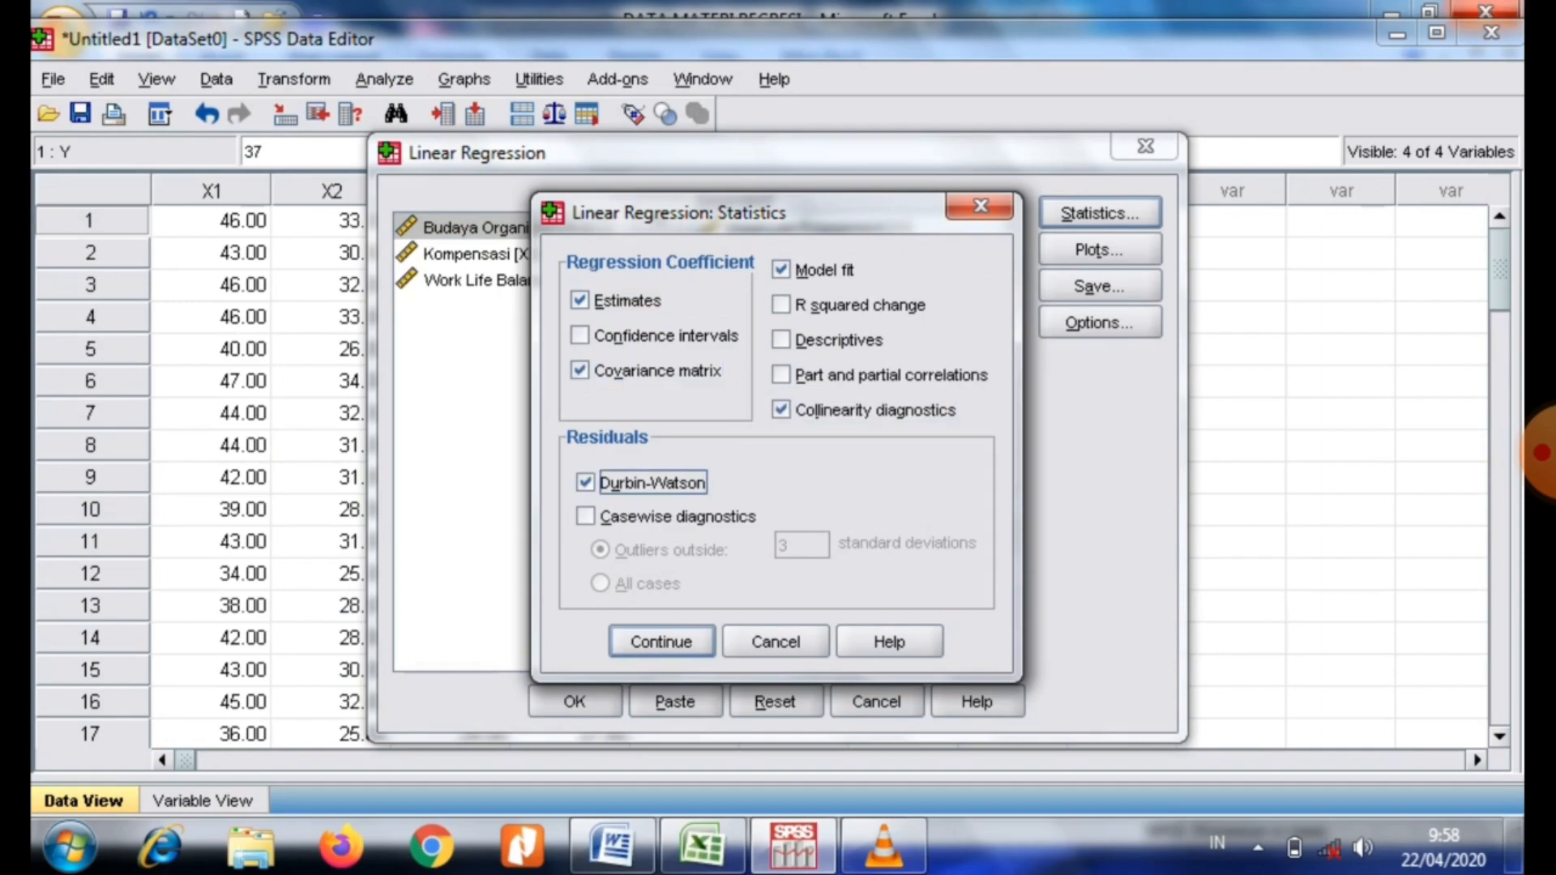
pyautogui.press('Return')
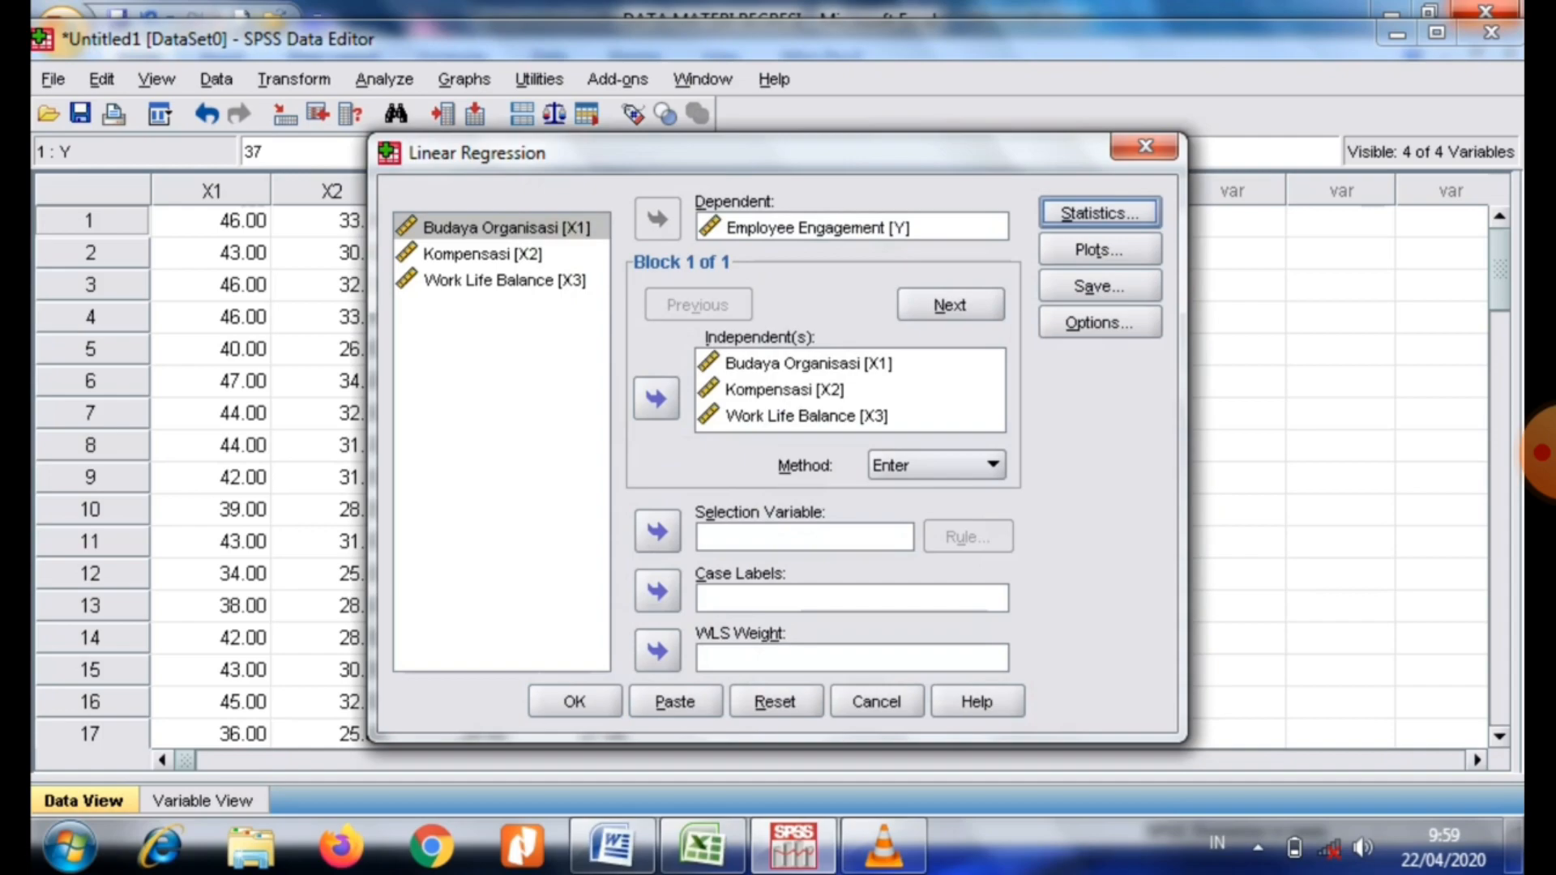
# Set up a regression scatterplot of *SRESID (Y) against *ZPRED (X), and include the histogram and normal probability plot.
pyautogui.hotkey('alt', 't')
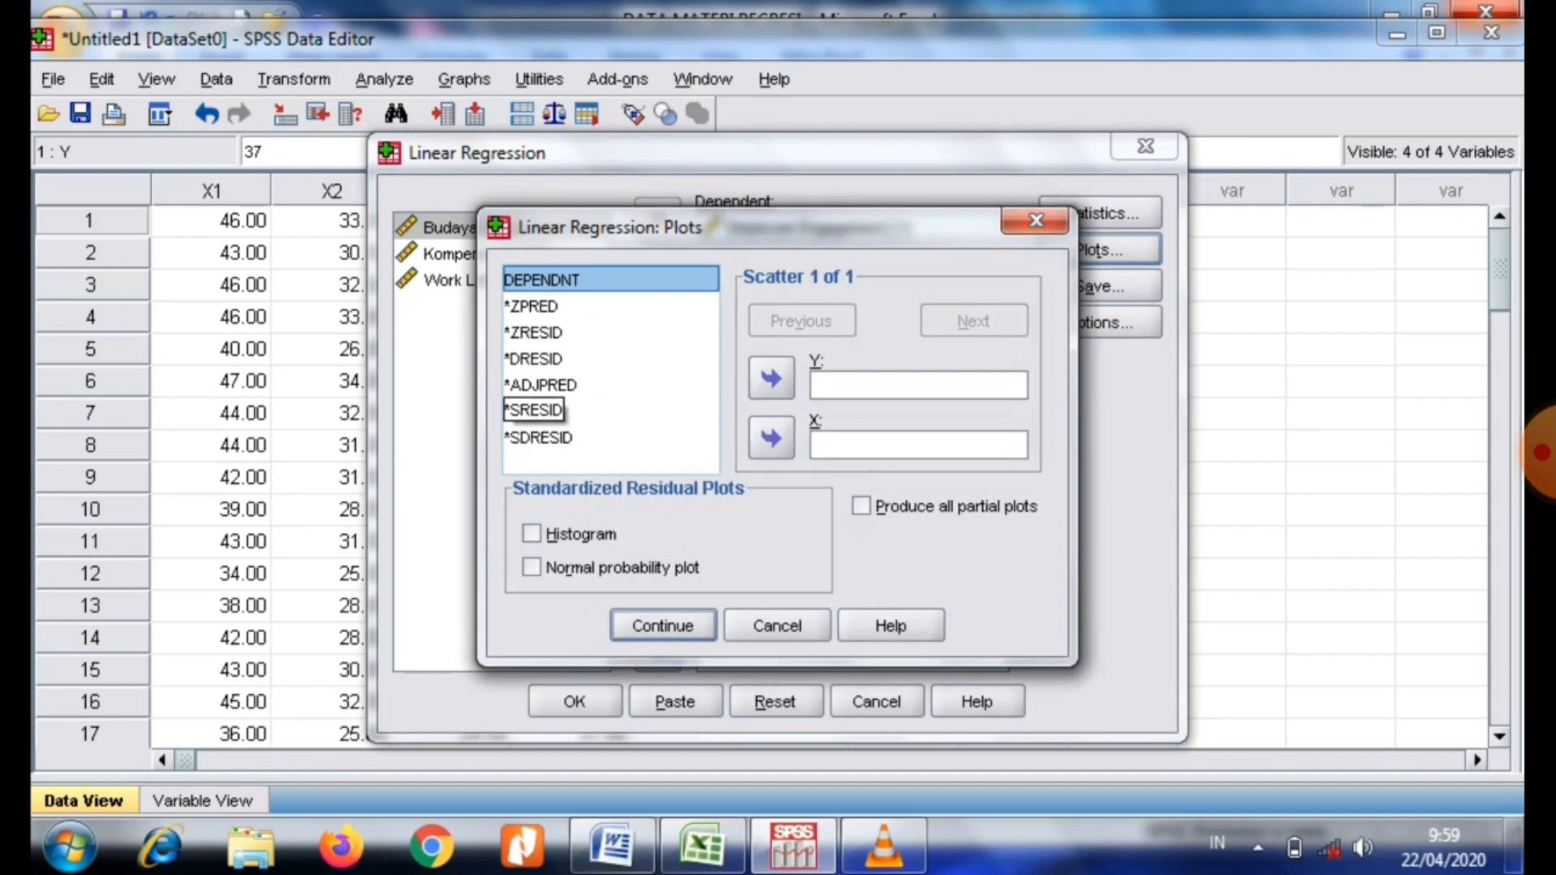
pyautogui.click(534, 410)
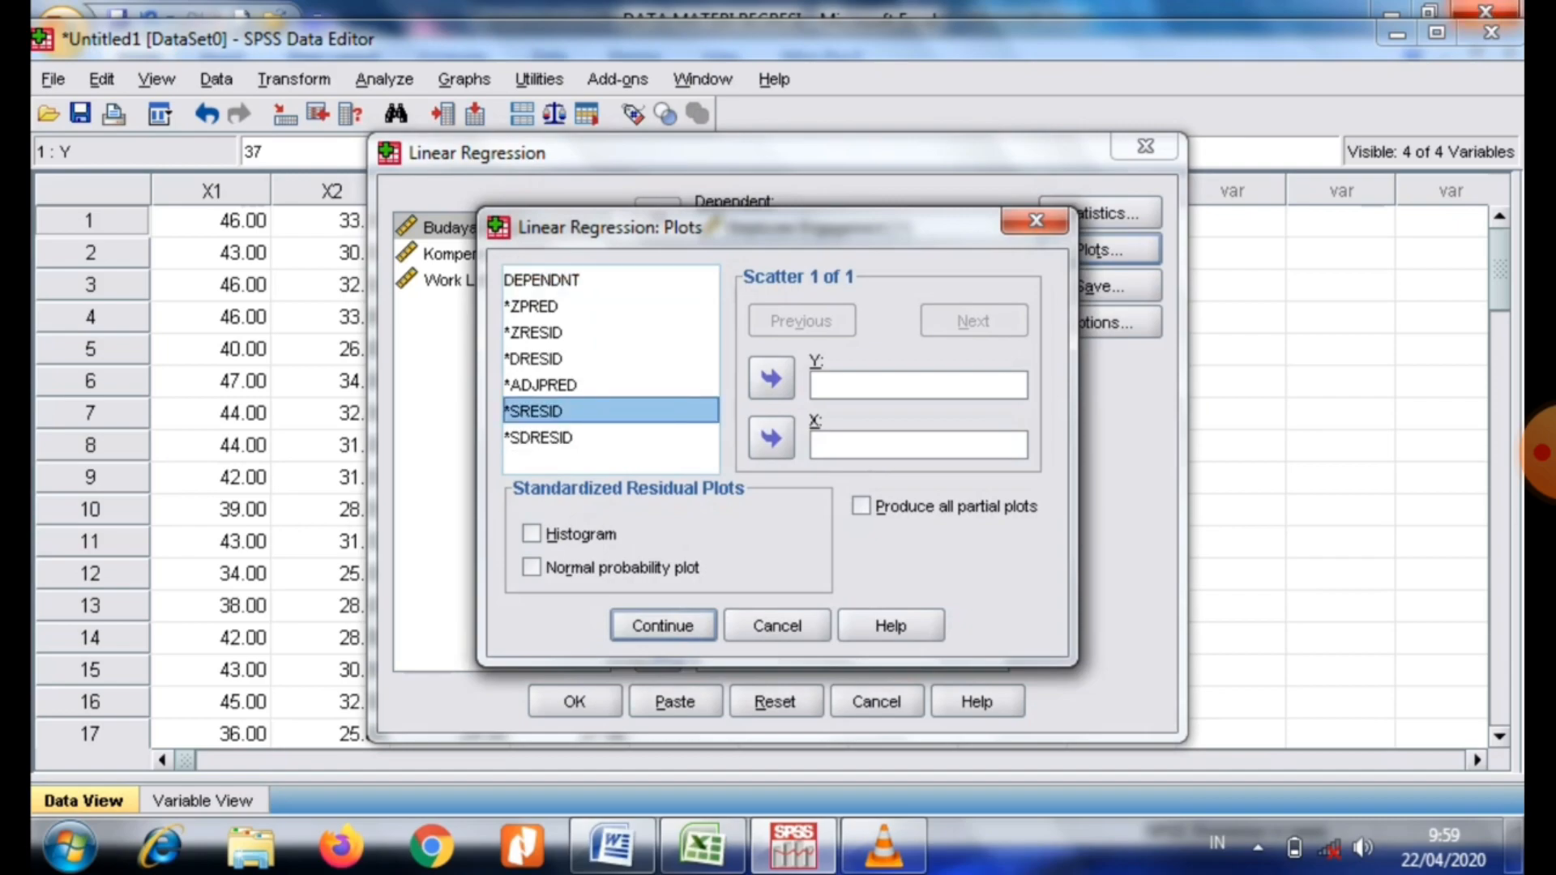
pyautogui.click(770, 378)
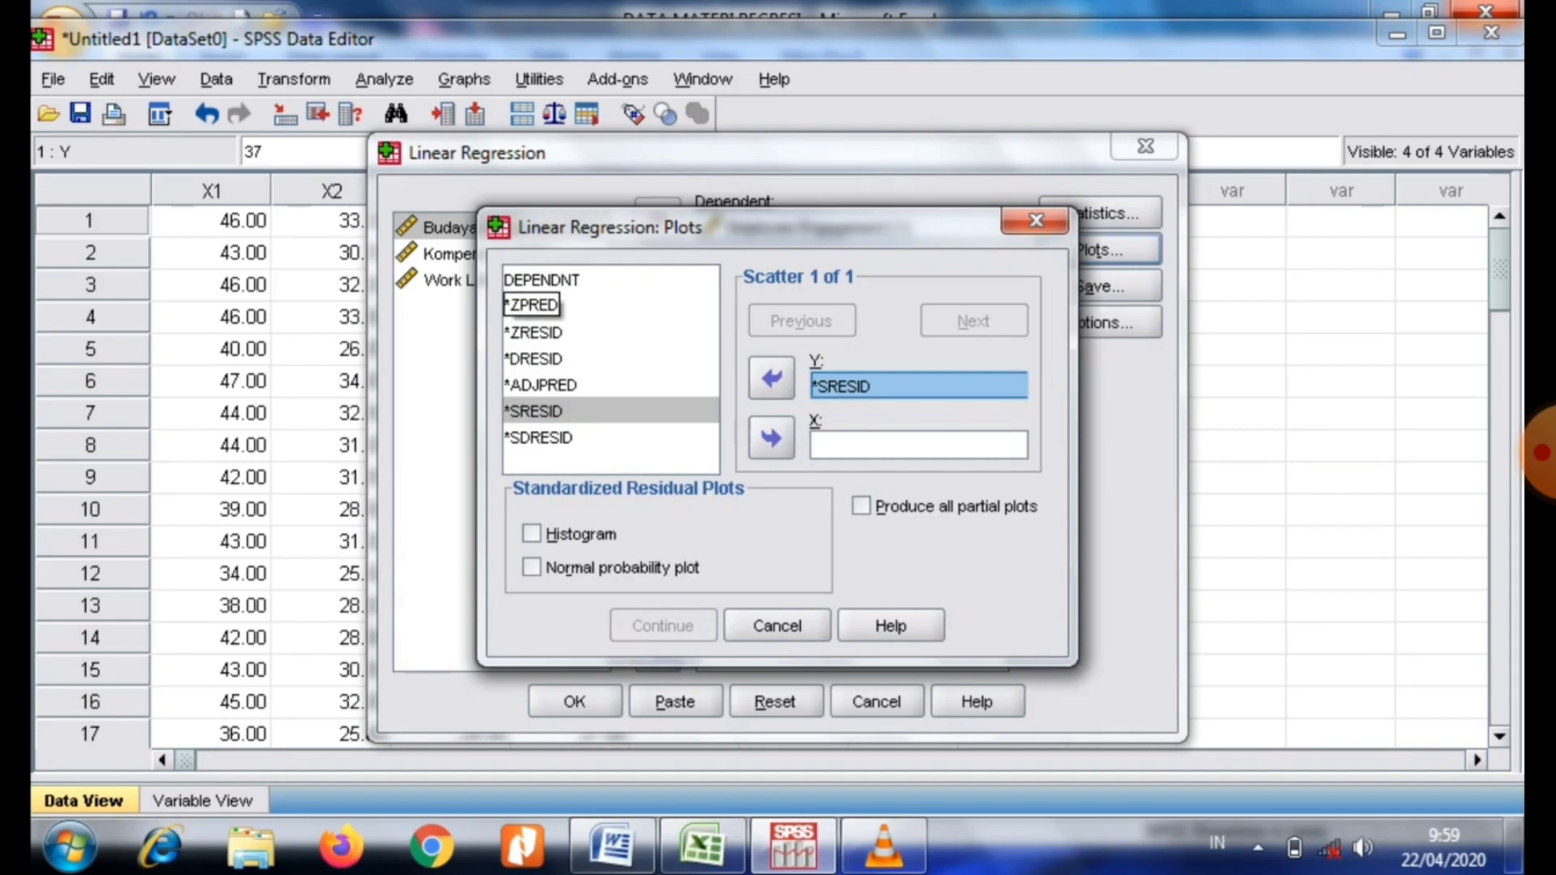
pyautogui.click(533, 306)
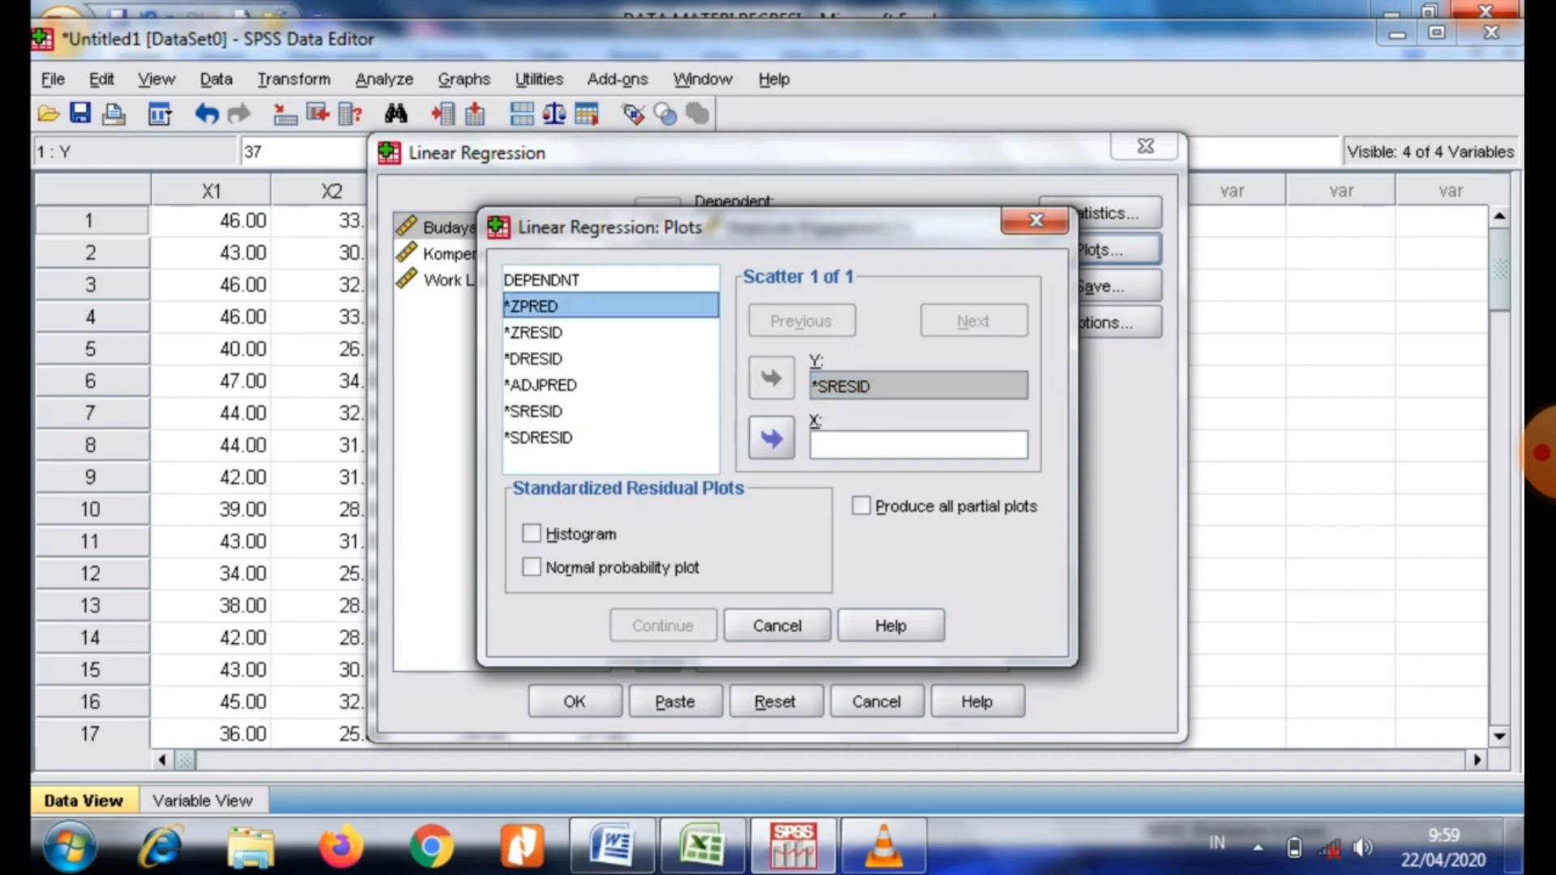
pyautogui.click(771, 438)
pyautogui.click(532, 534)
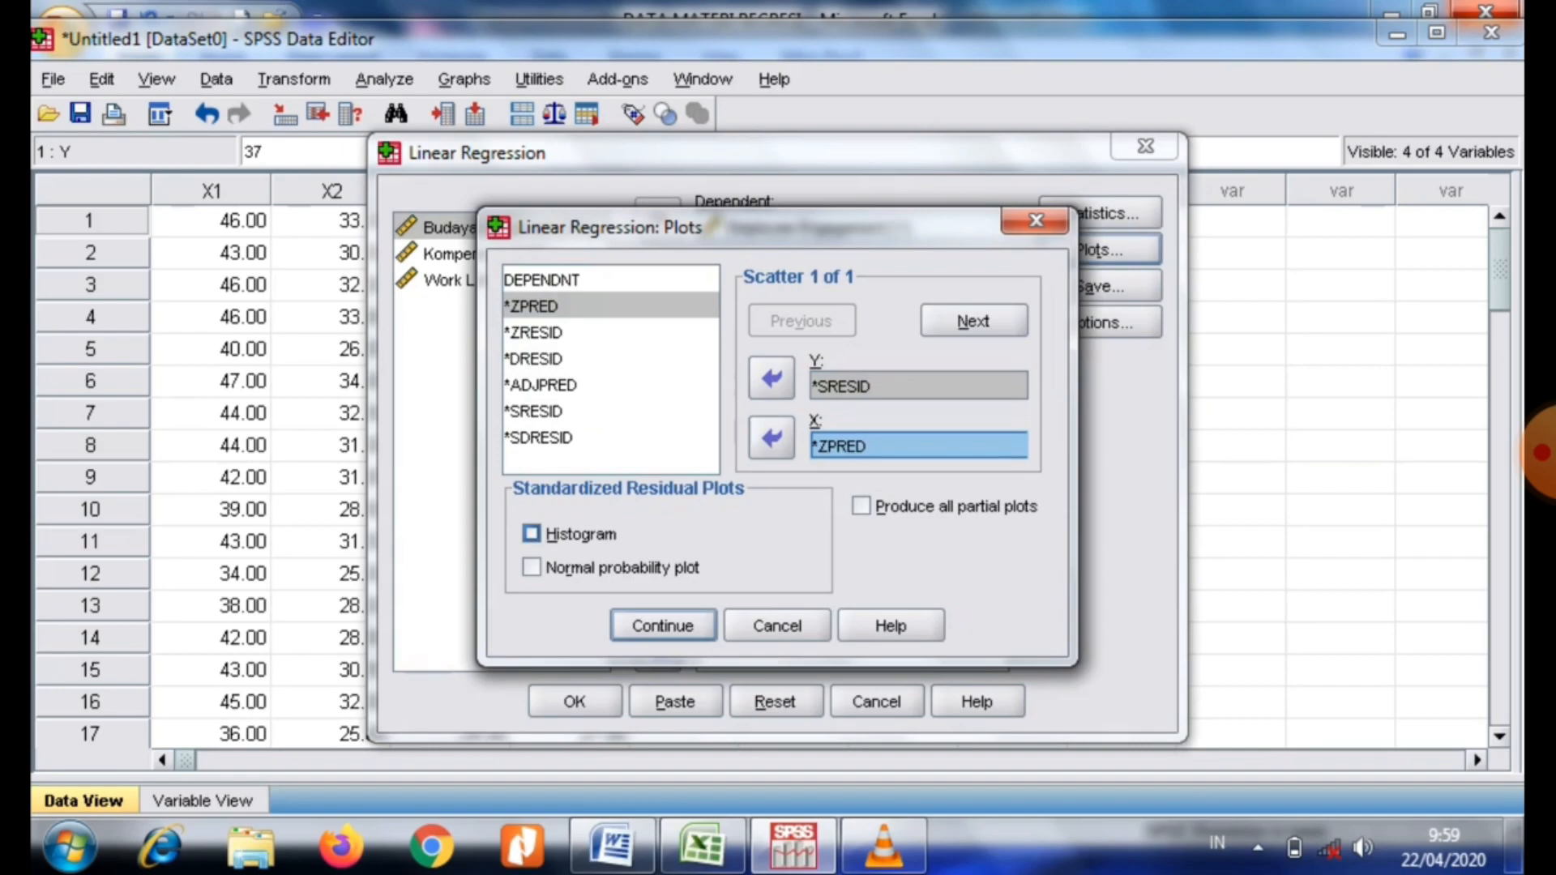
pyautogui.click(532, 568)
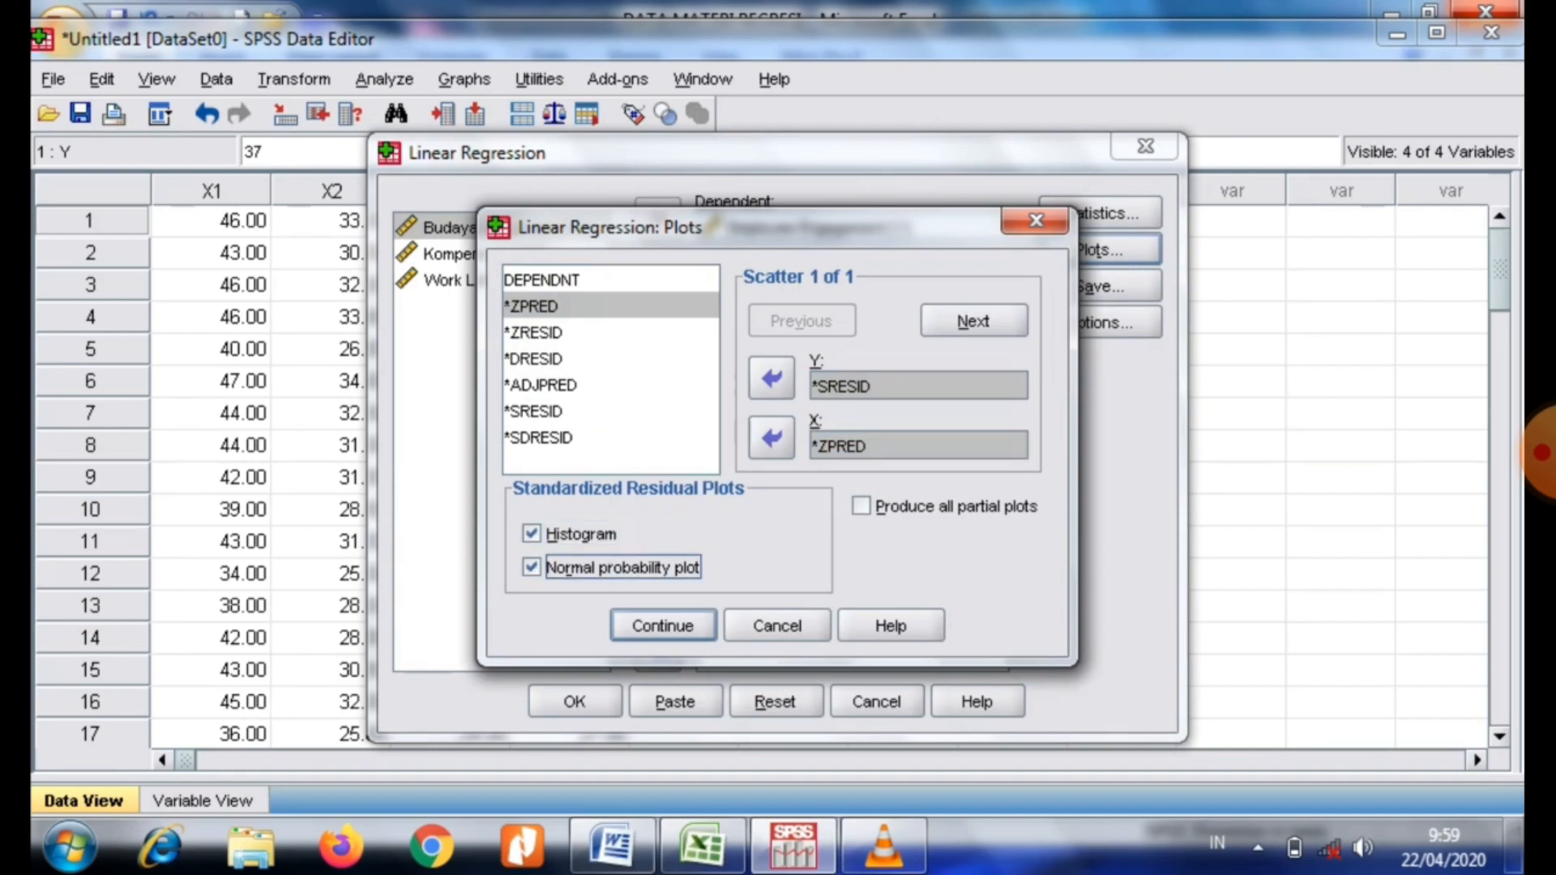
pyautogui.click(662, 626)
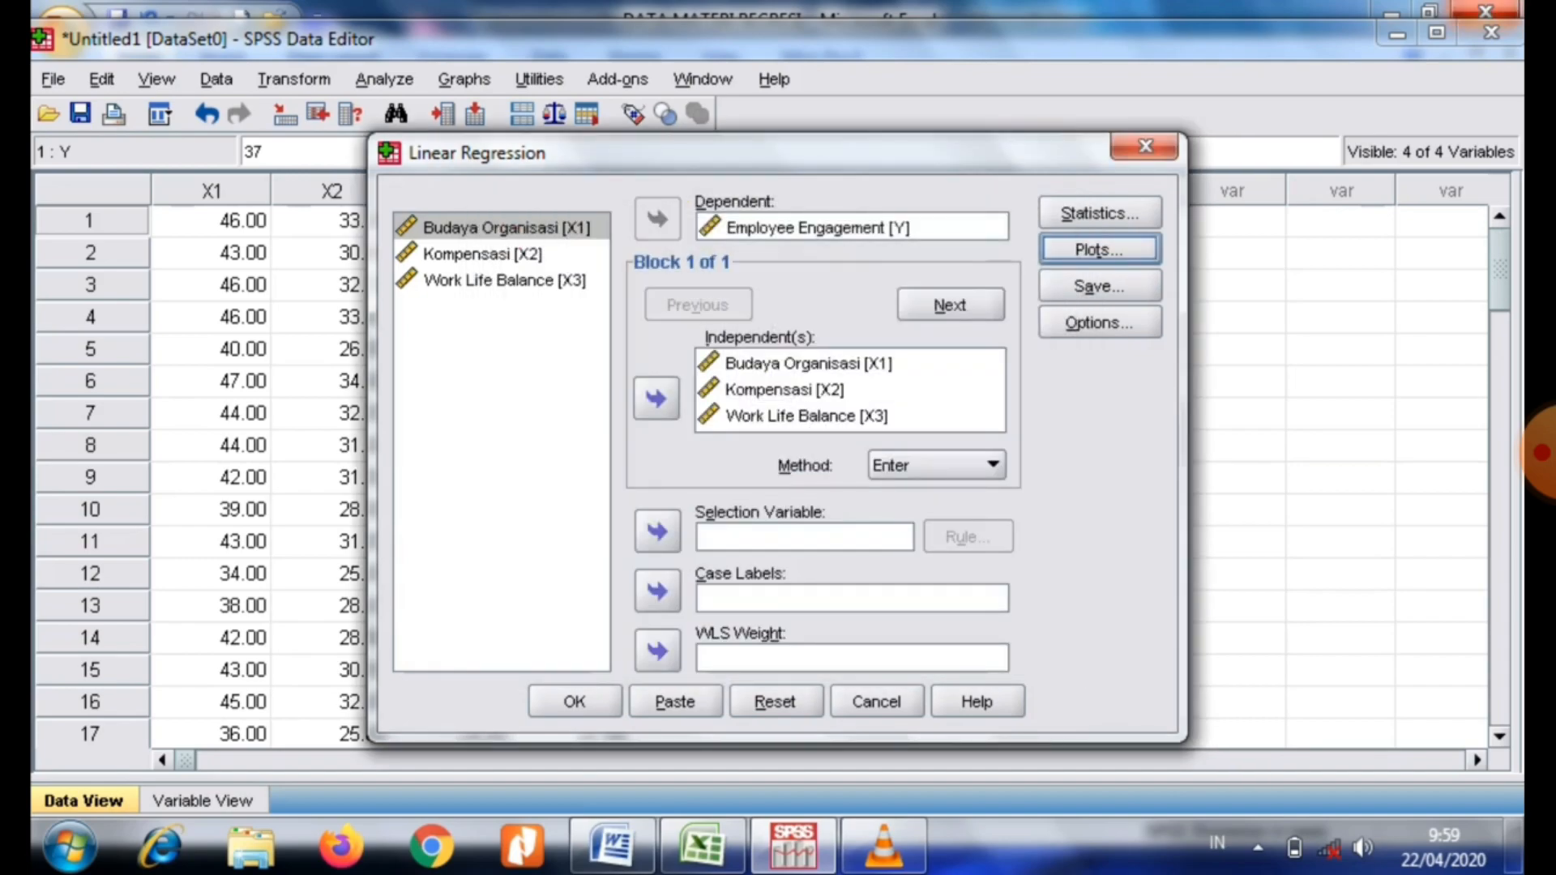
# Run the regression with unstandardized residuals saved as a new variable, and close the output without saving it.
pyautogui.click(1099, 285)
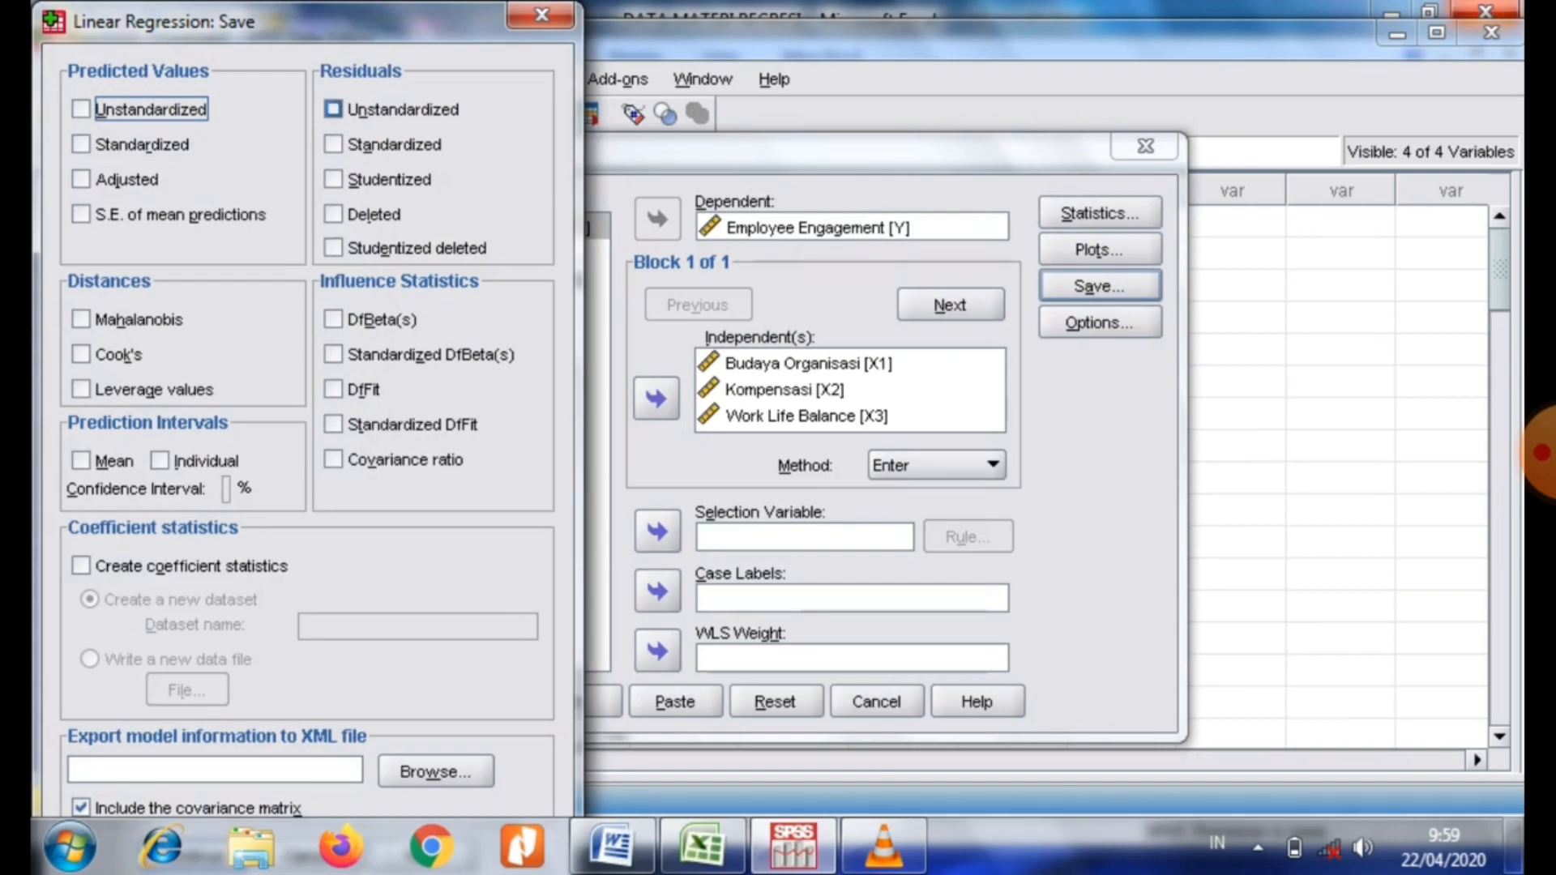
pyautogui.click(332, 109)
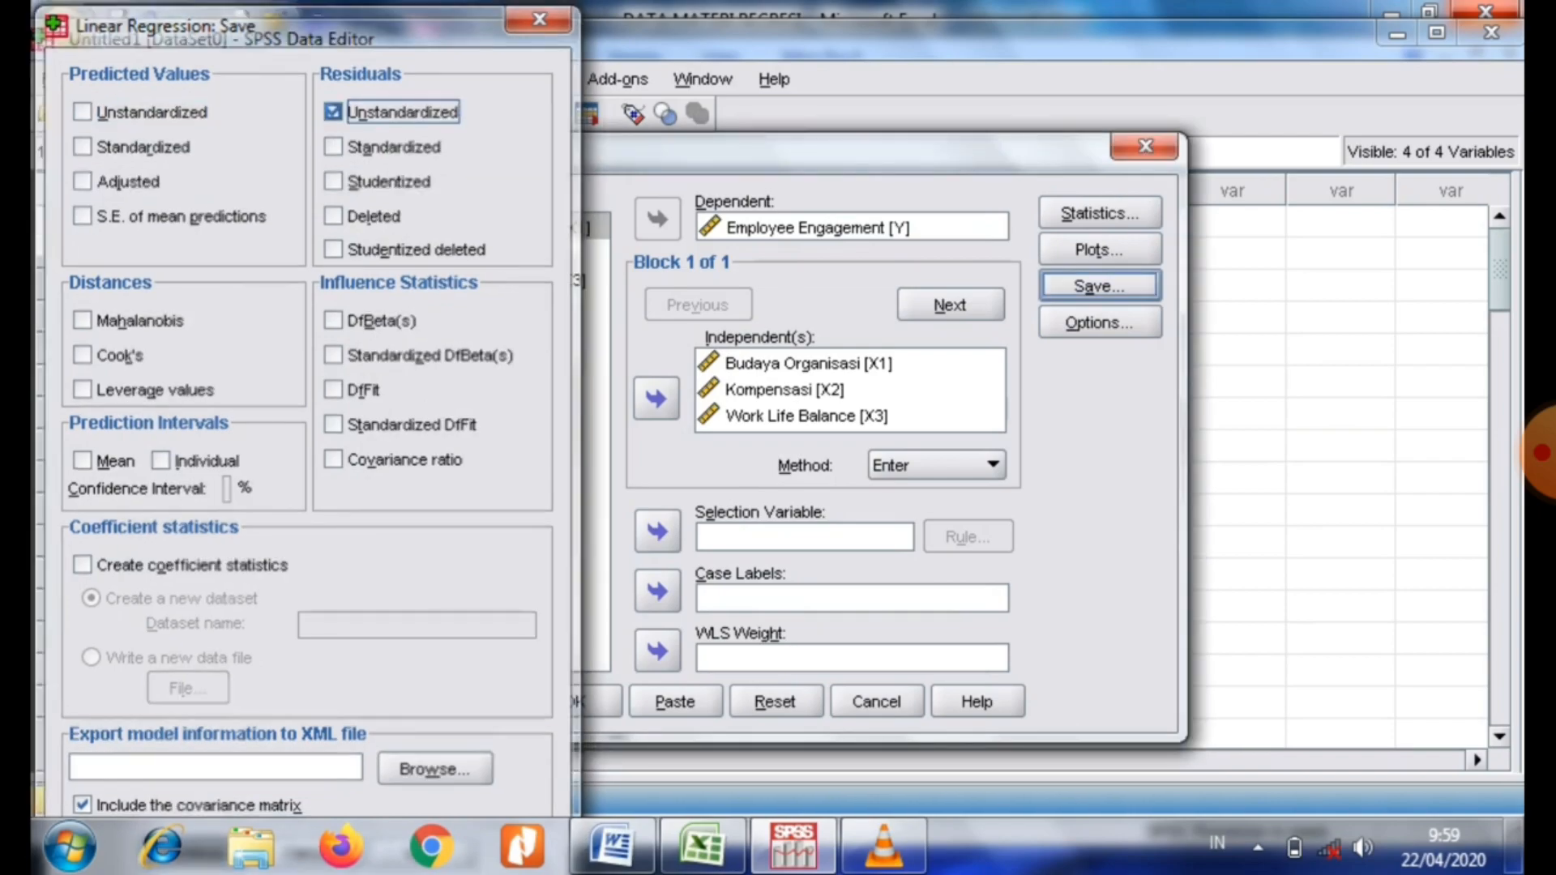
pyautogui.press('Return')
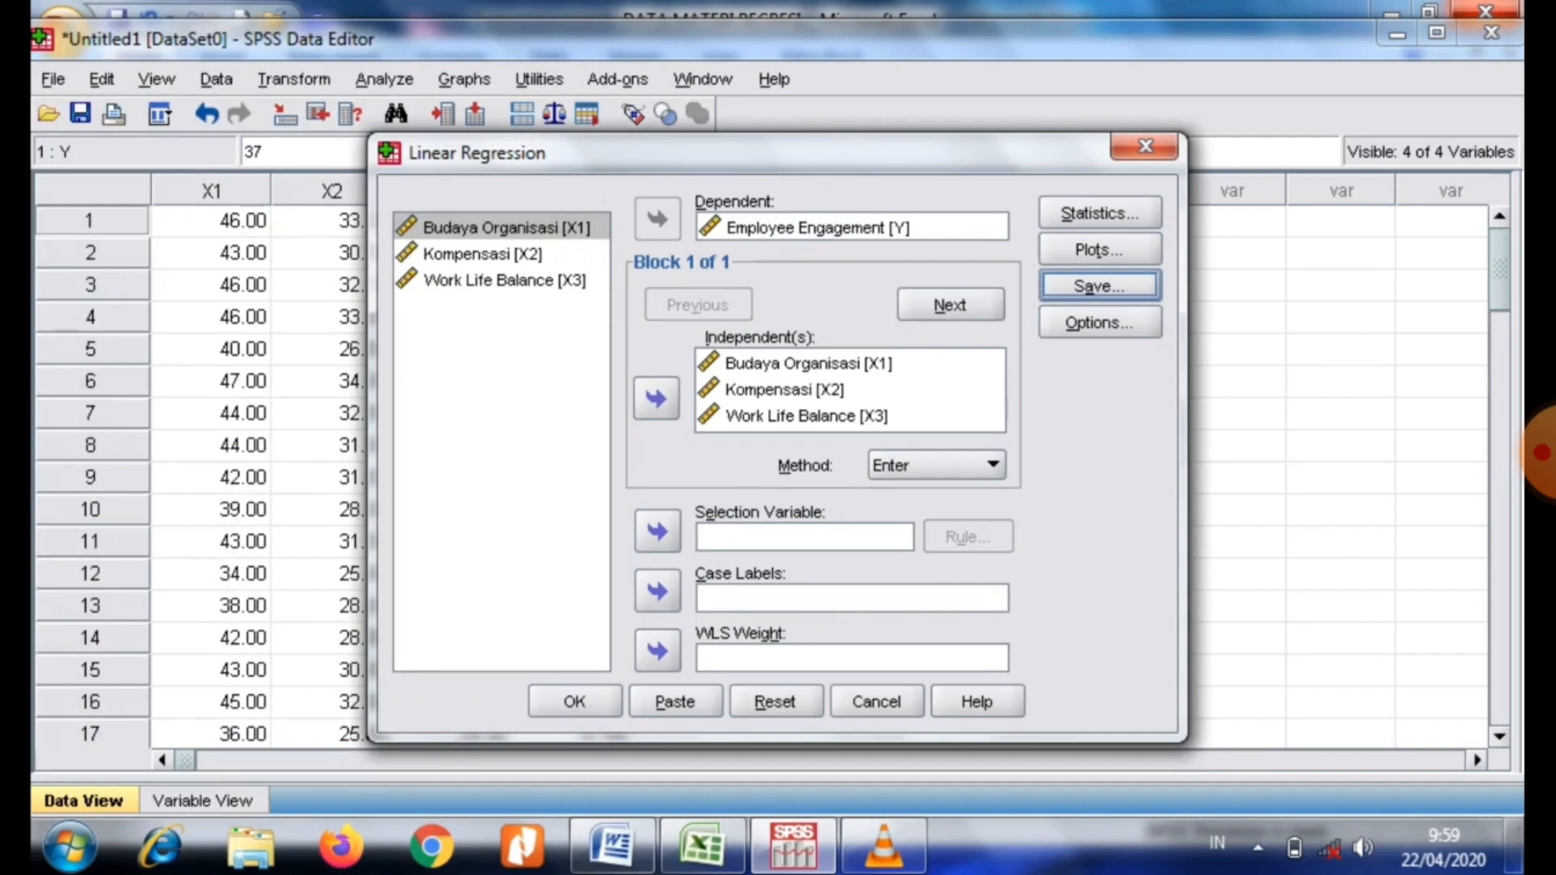
pyautogui.press('Return')
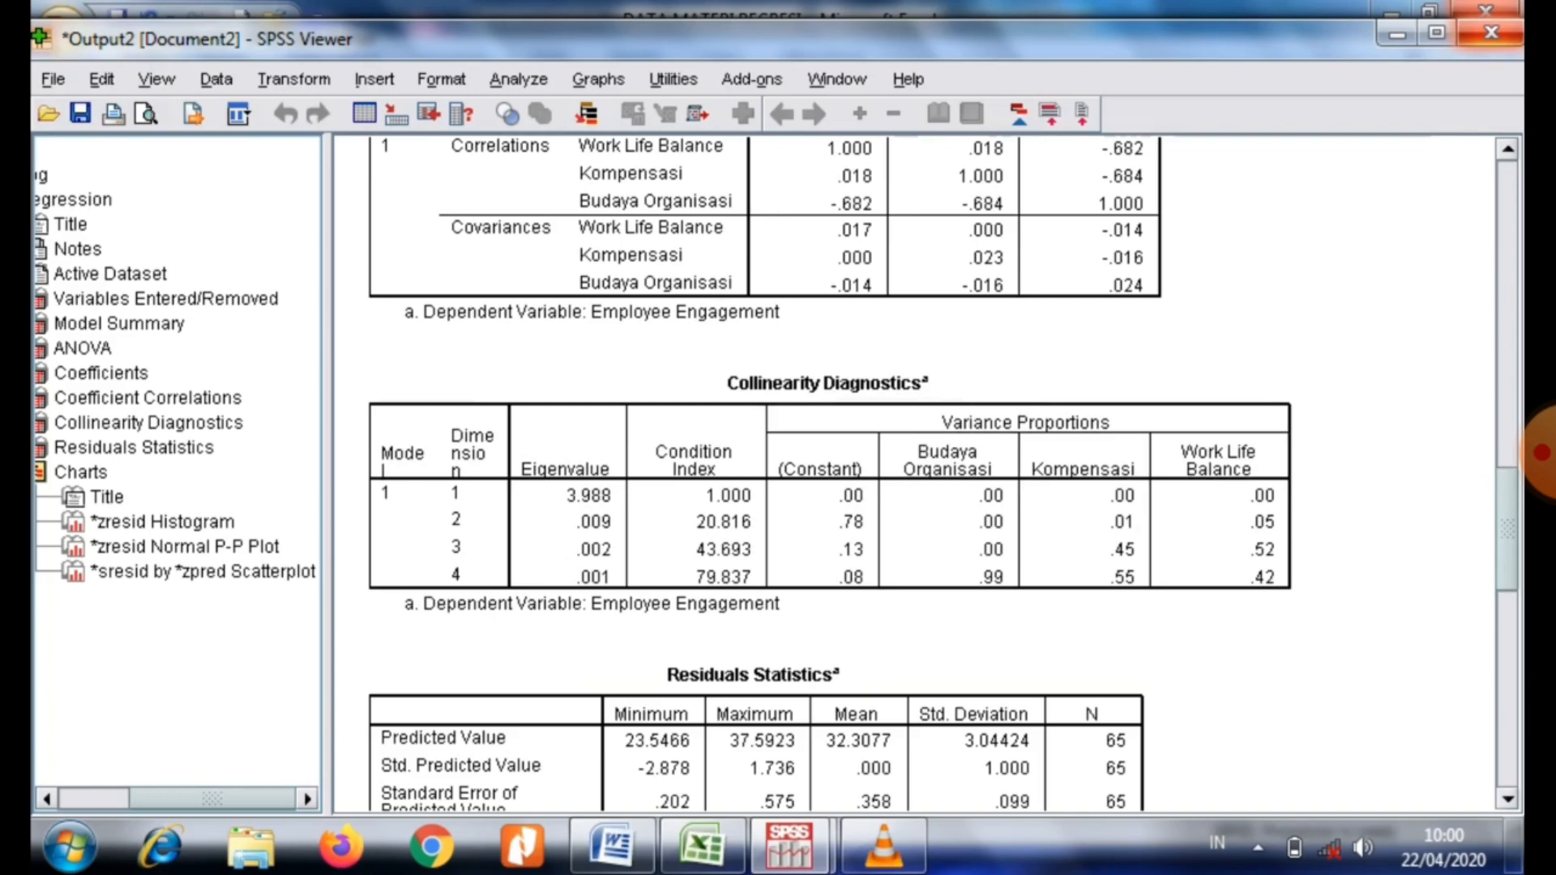
pyautogui.click(1491, 32)
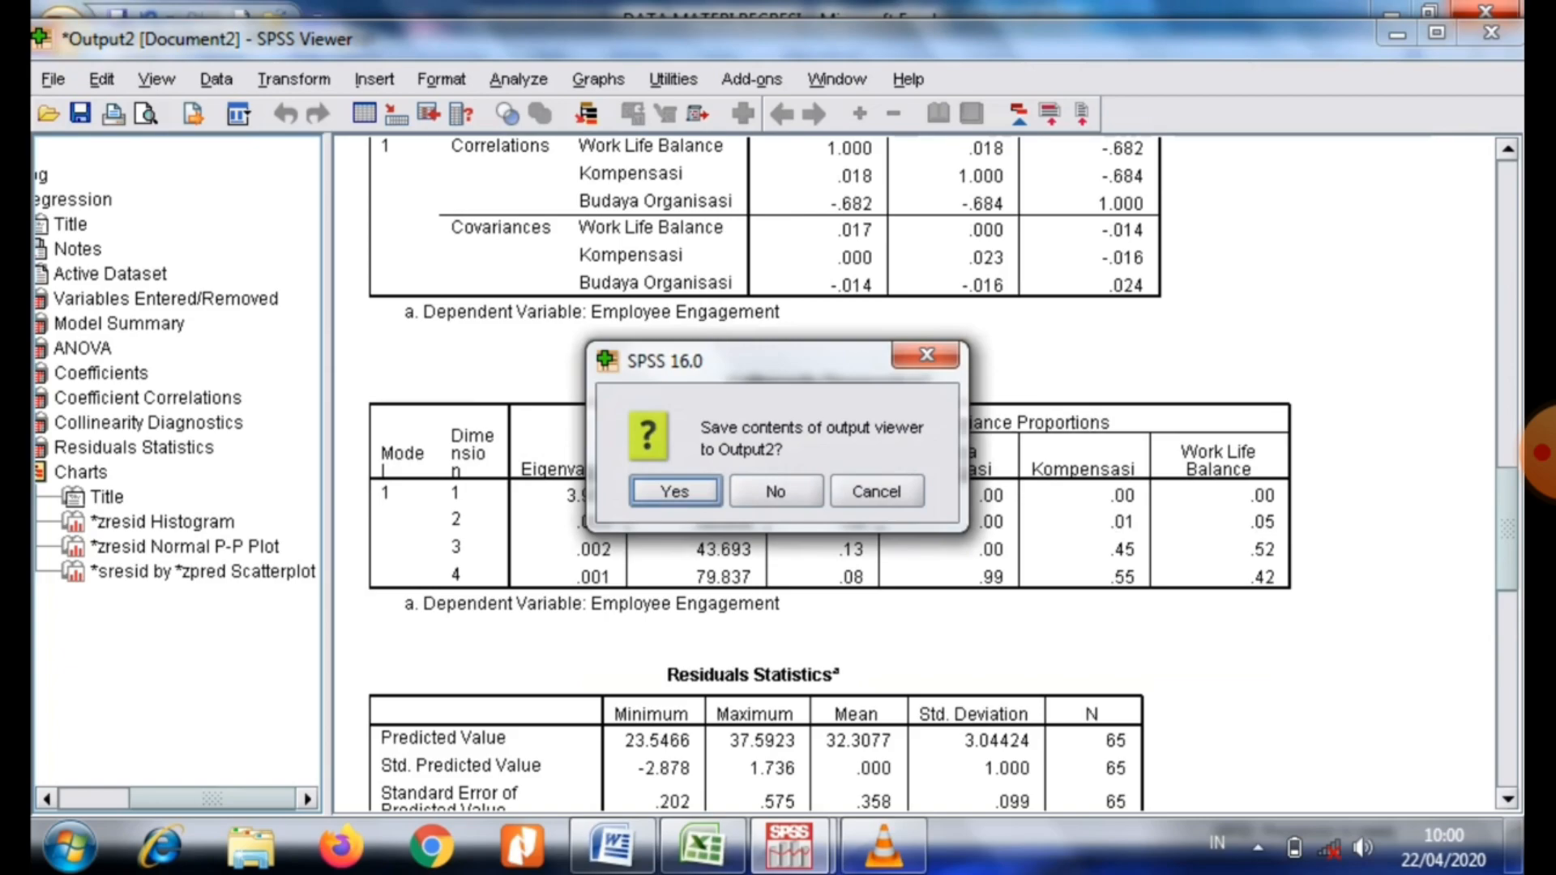
pyautogui.click(774, 492)
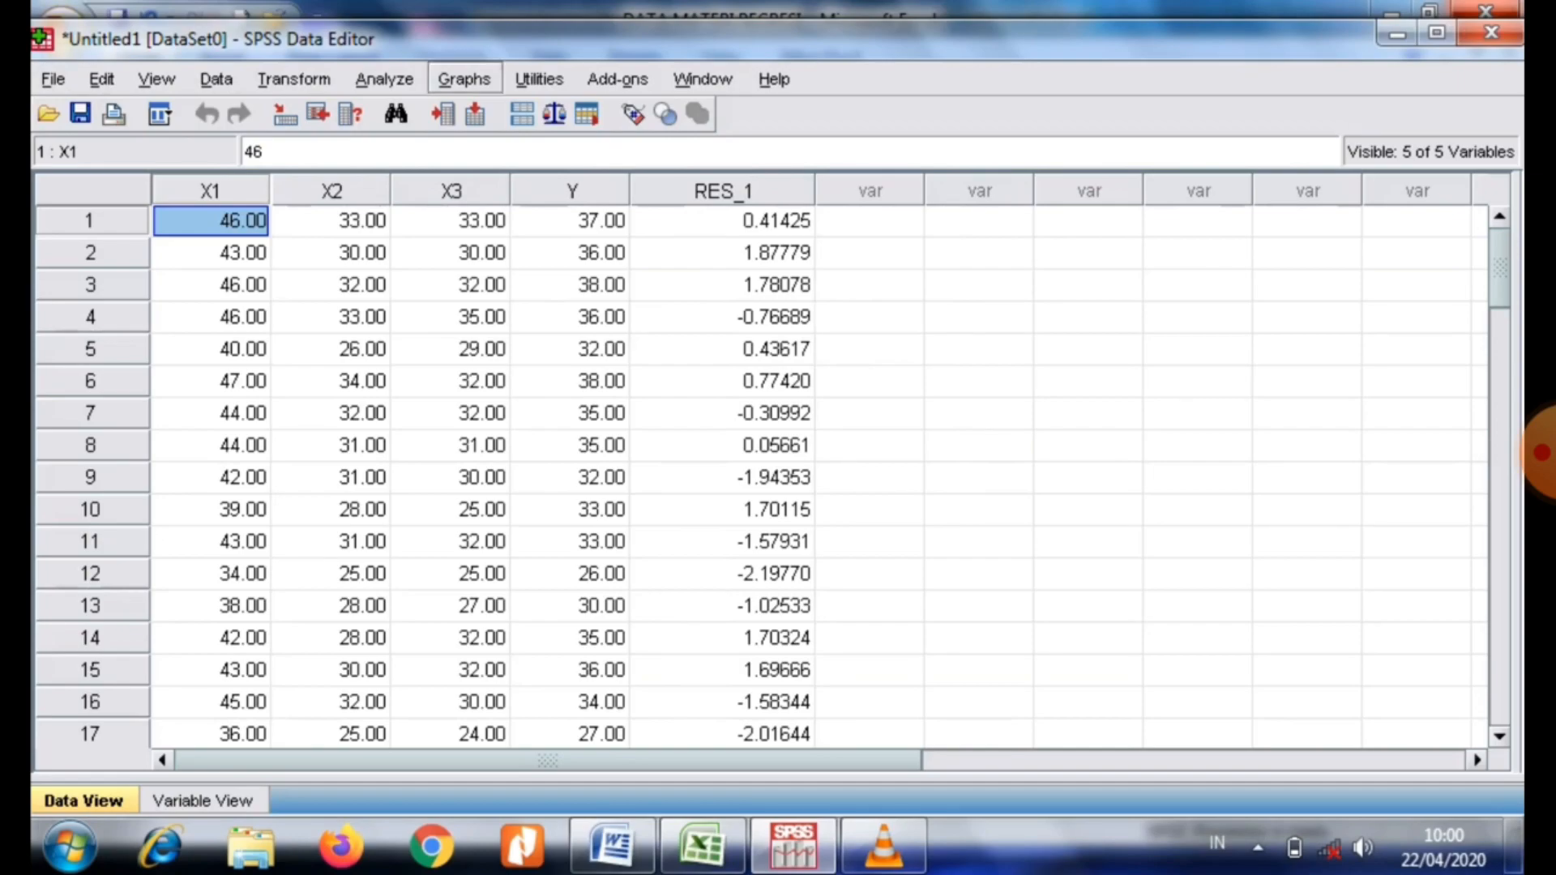
# Compute a new variable Abresid from the unstandardized residuals with the expression RES_1.
pyautogui.click(294, 79)
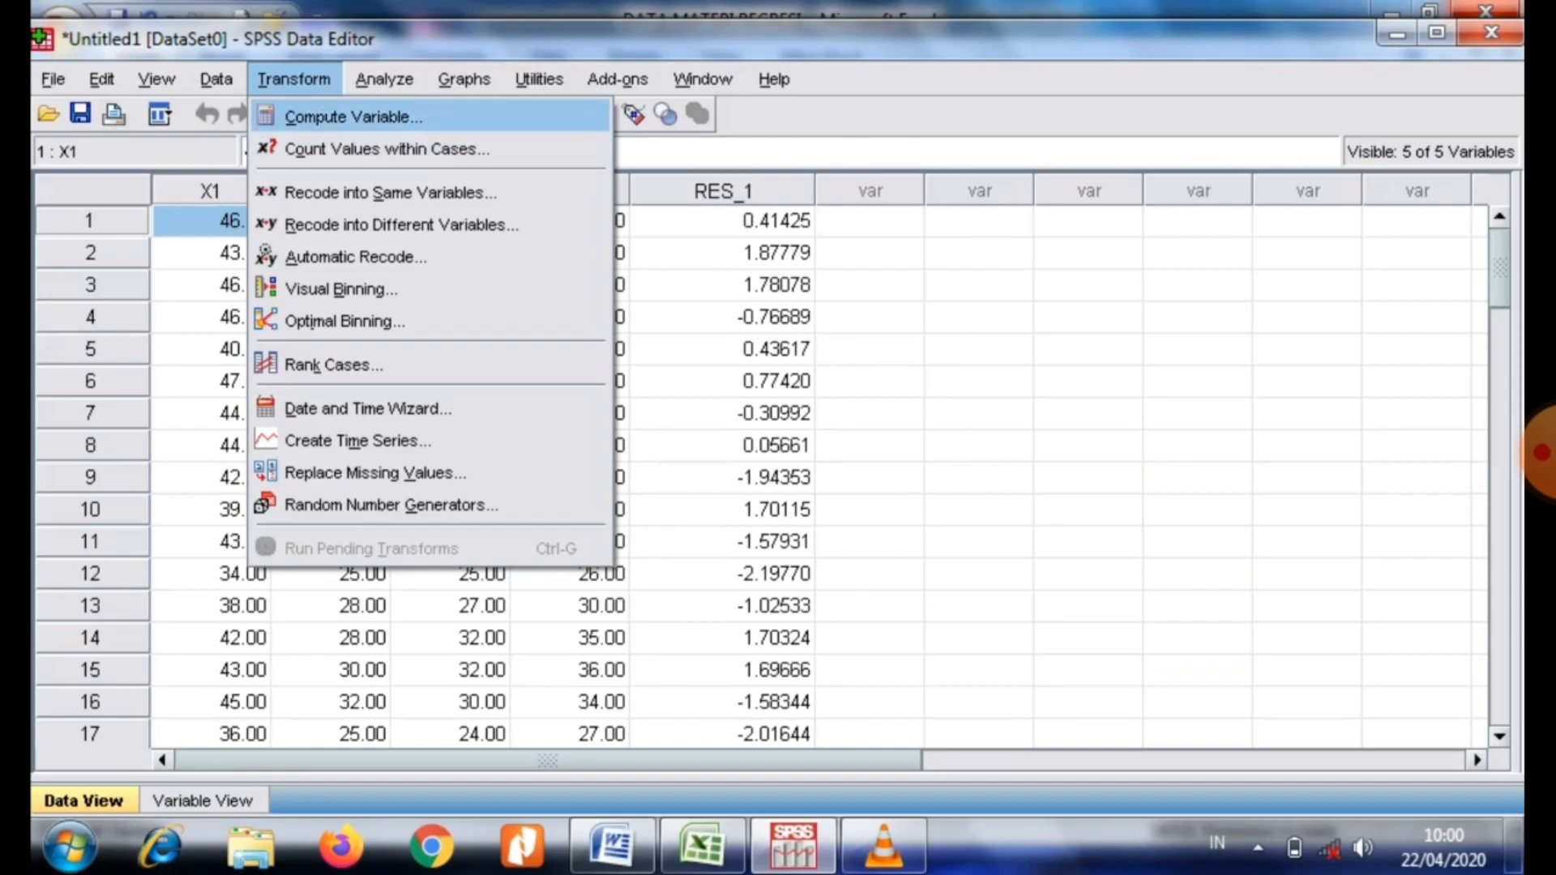
pyautogui.click(352, 117)
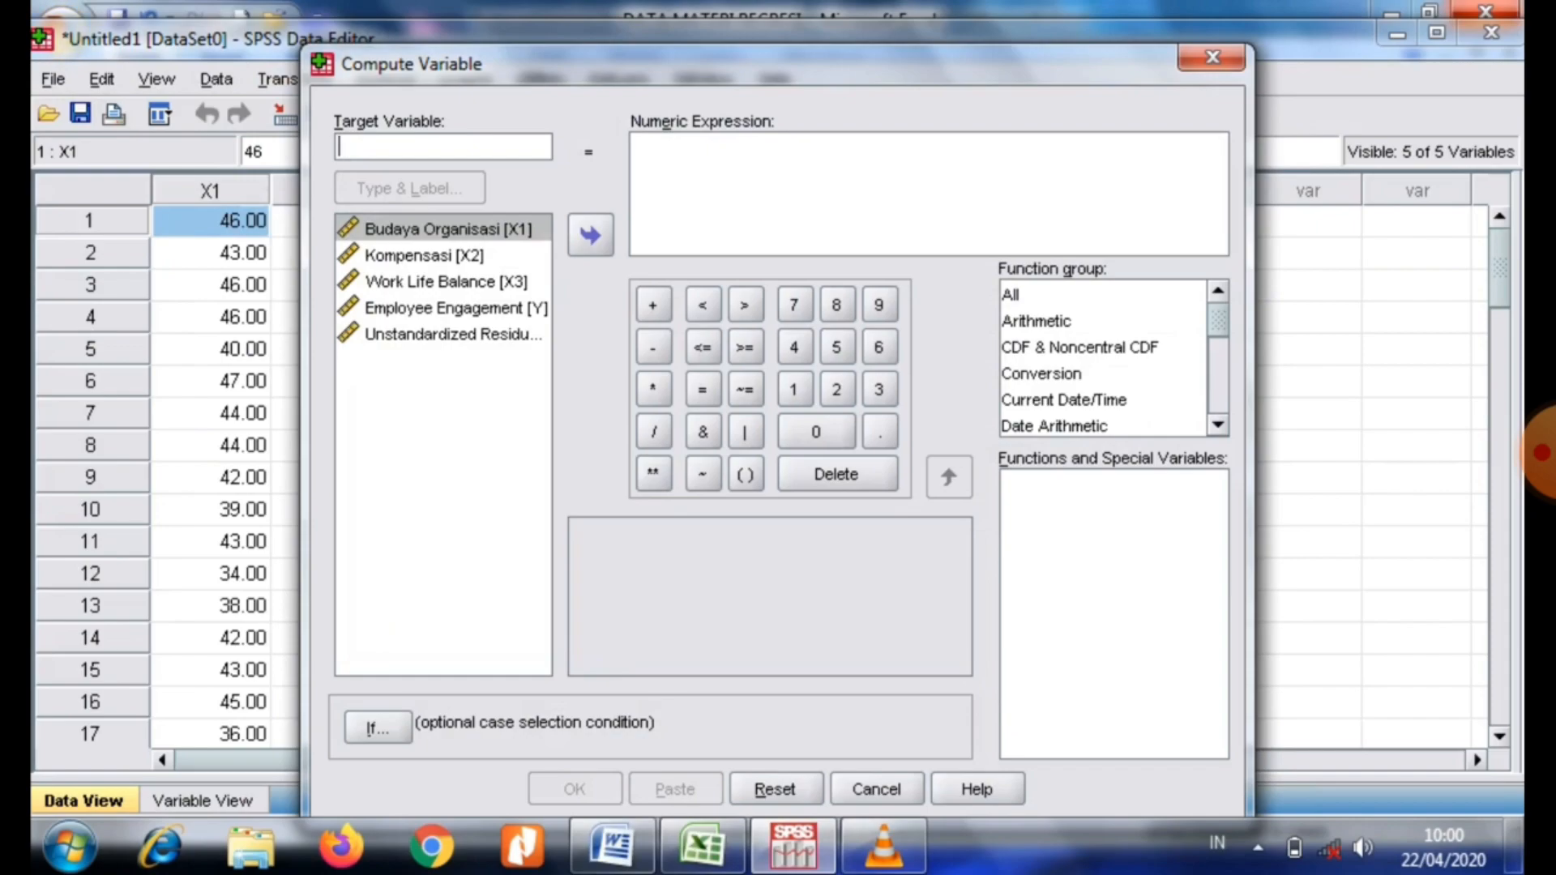
pyautogui.write('Abresu')
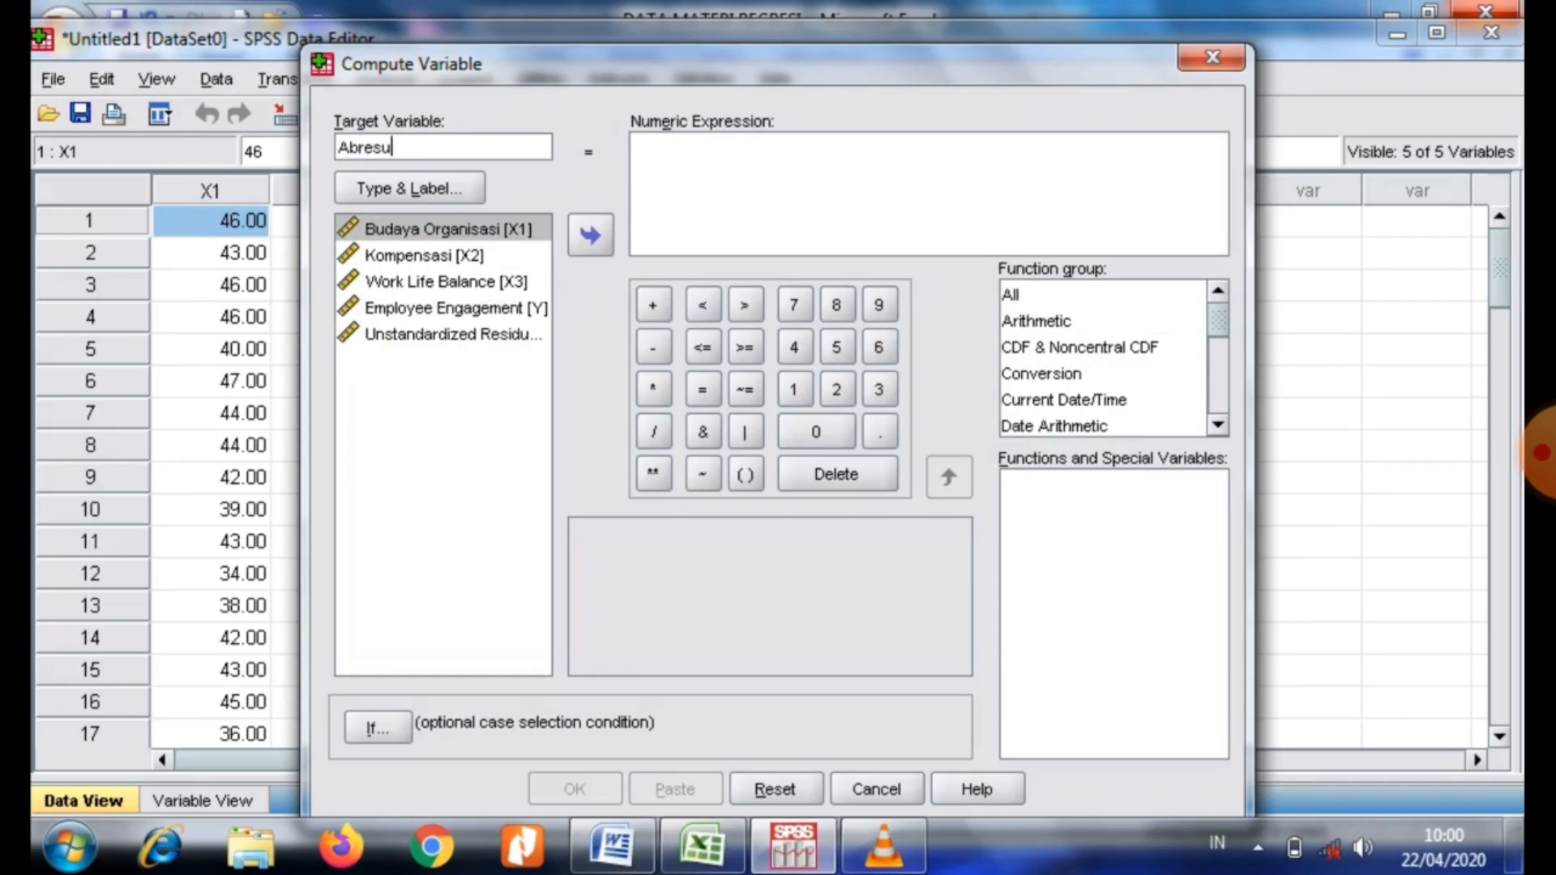
pyautogui.press('BackSpace')
pyautogui.write('id')
pyautogui.click(443, 333)
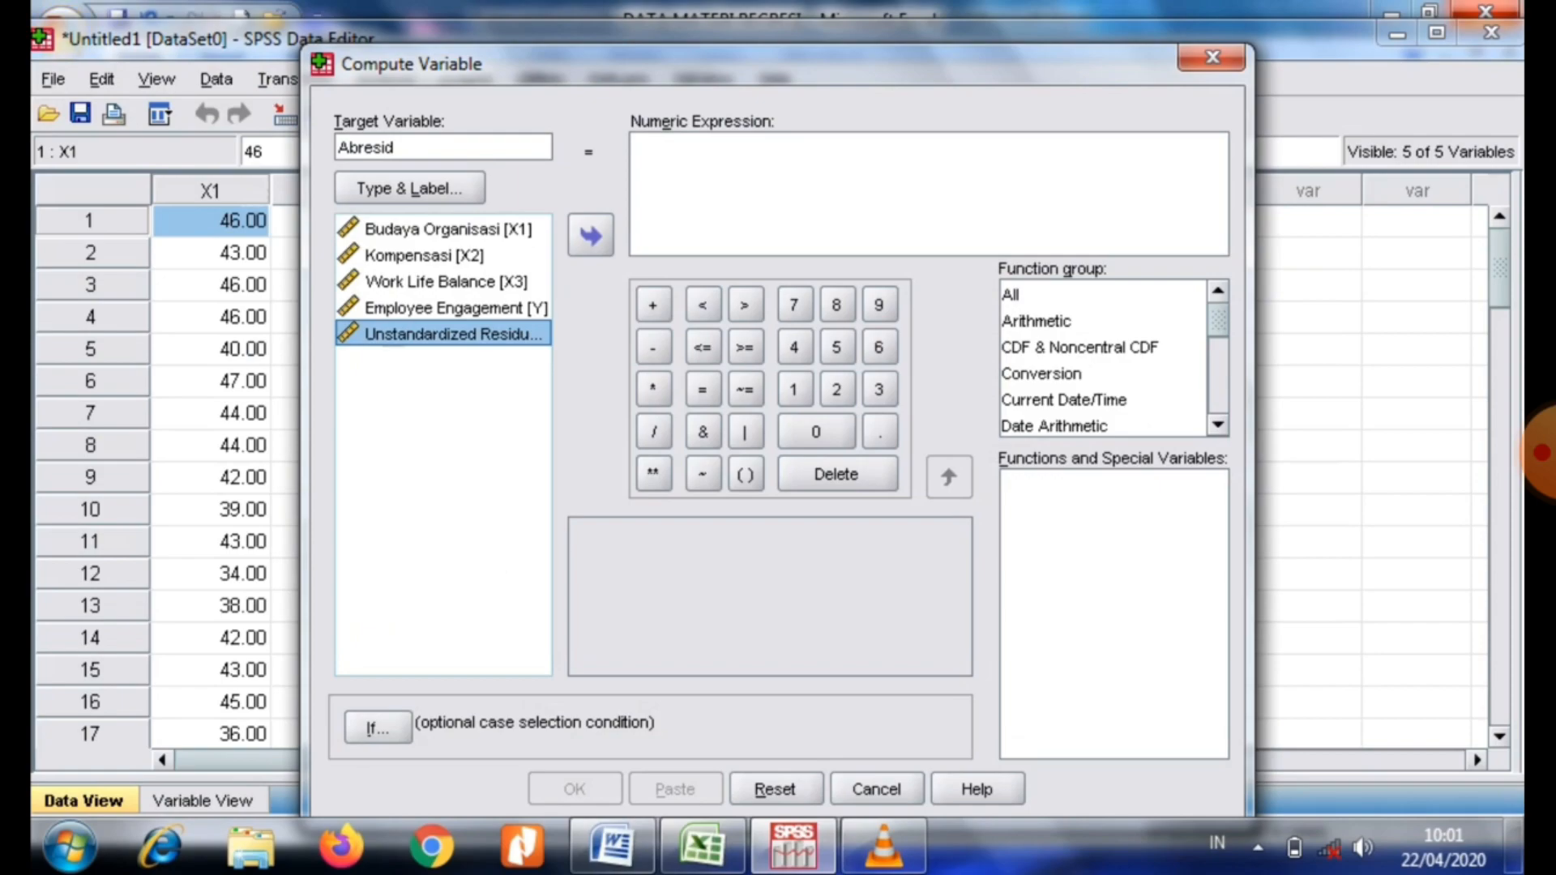
pyautogui.click(590, 235)
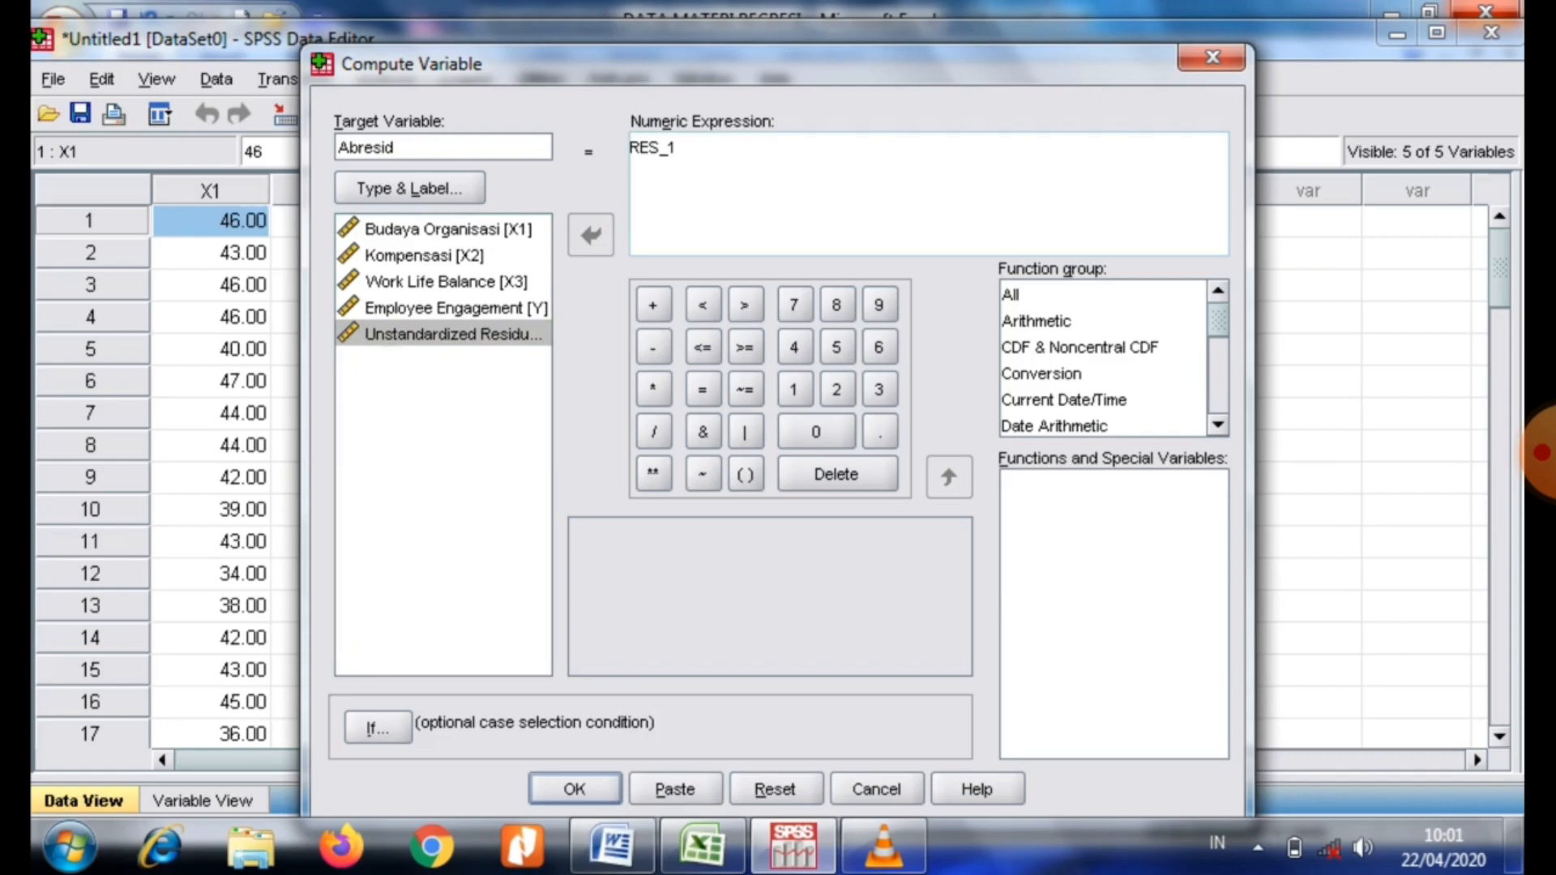
pyautogui.press('Return')
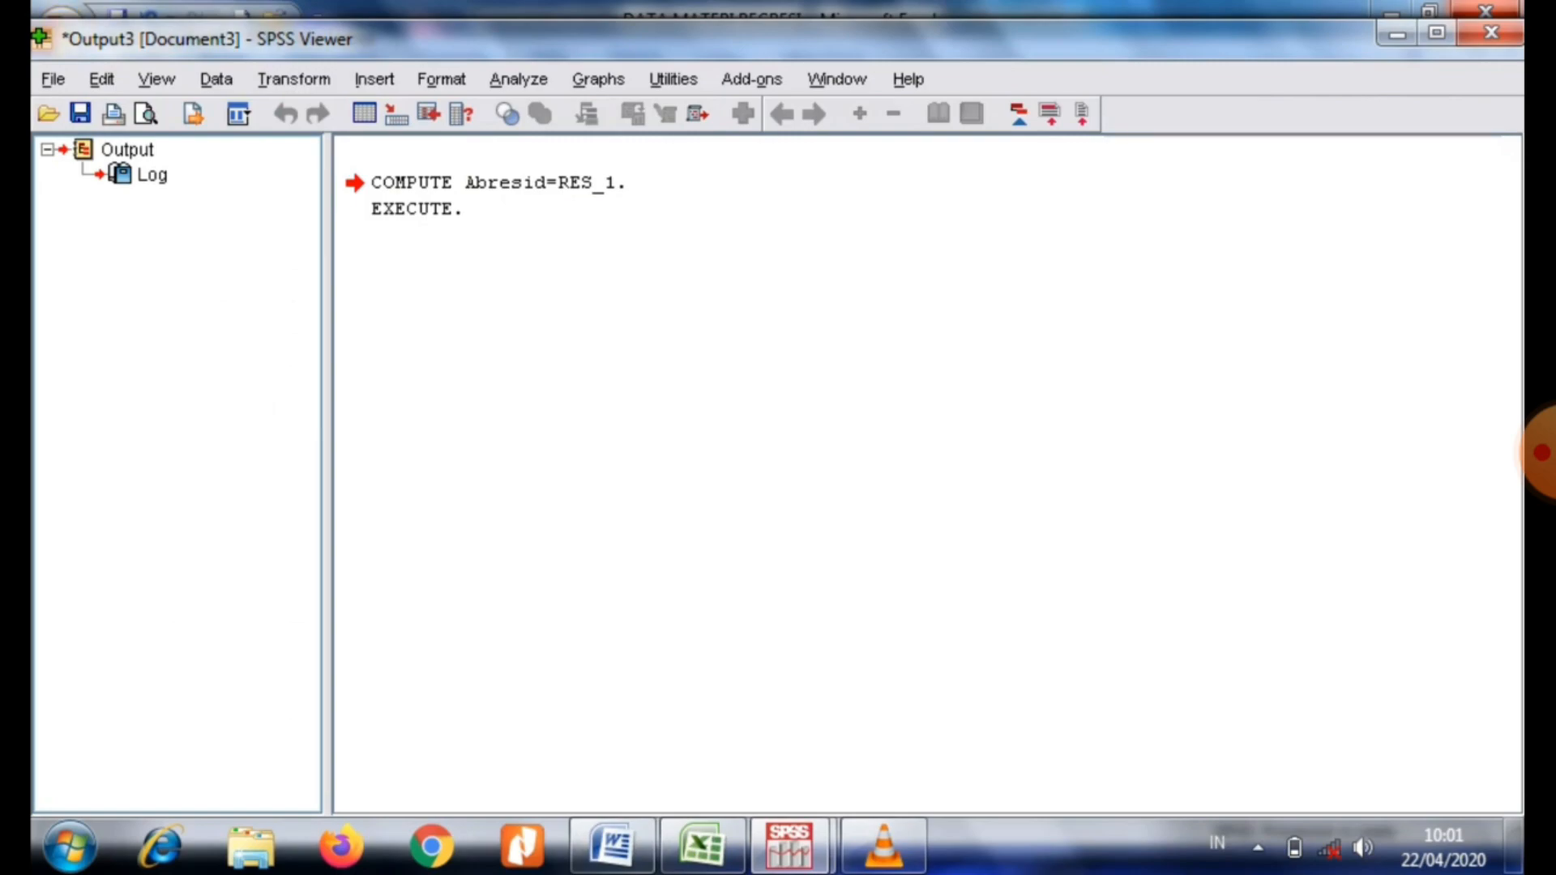
# Return to the dataset and run a nonparametric runs test on the unstandardized residuals, with the median as cut point.
pyautogui.moveTo(788, 847)
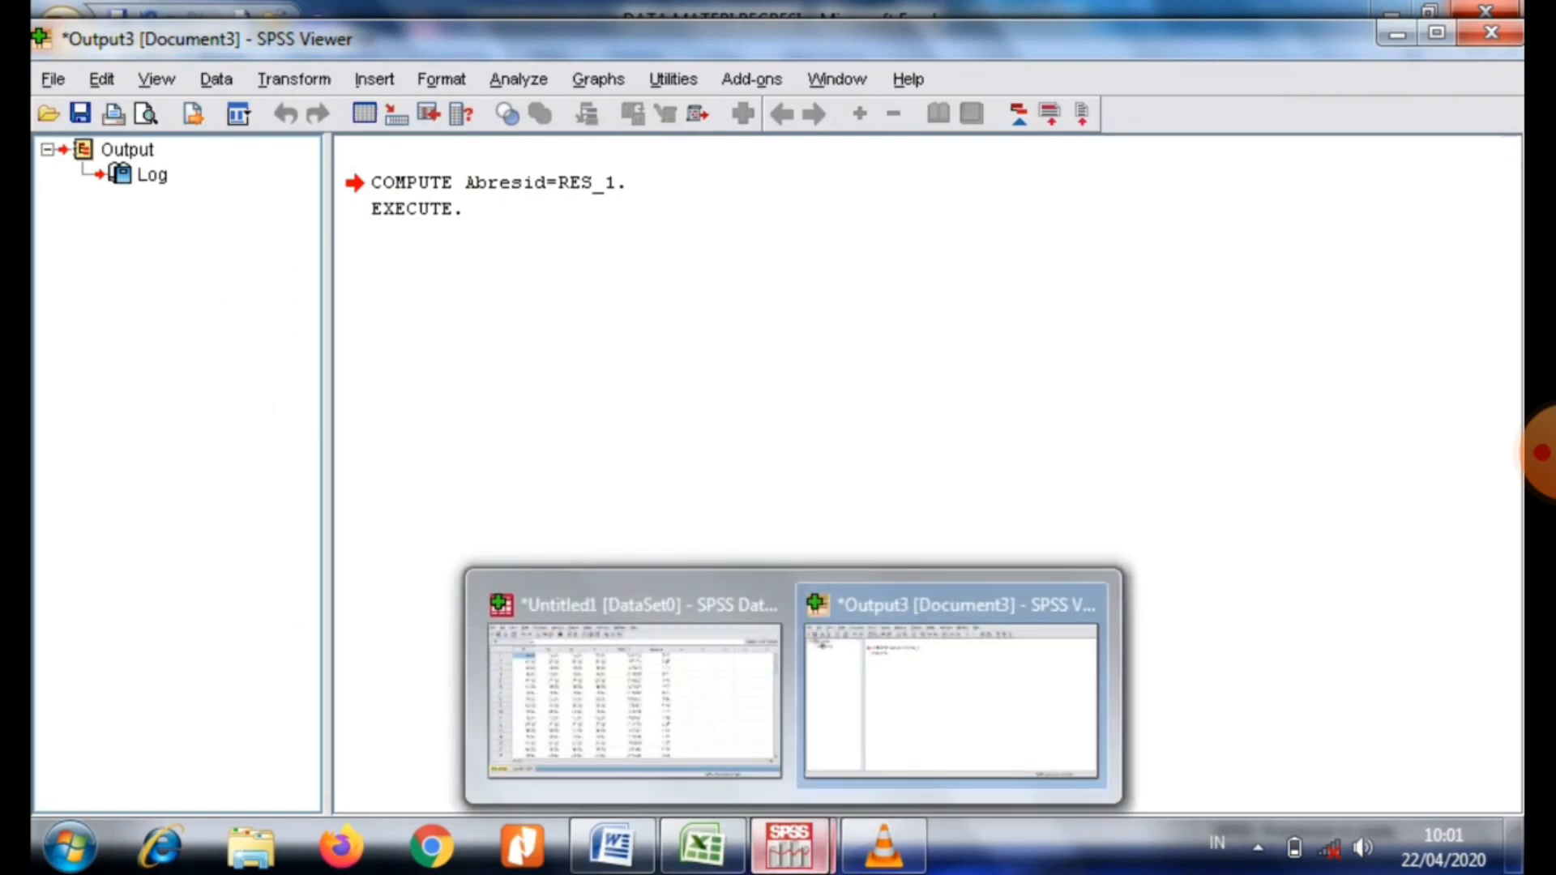
pyautogui.click(633, 673)
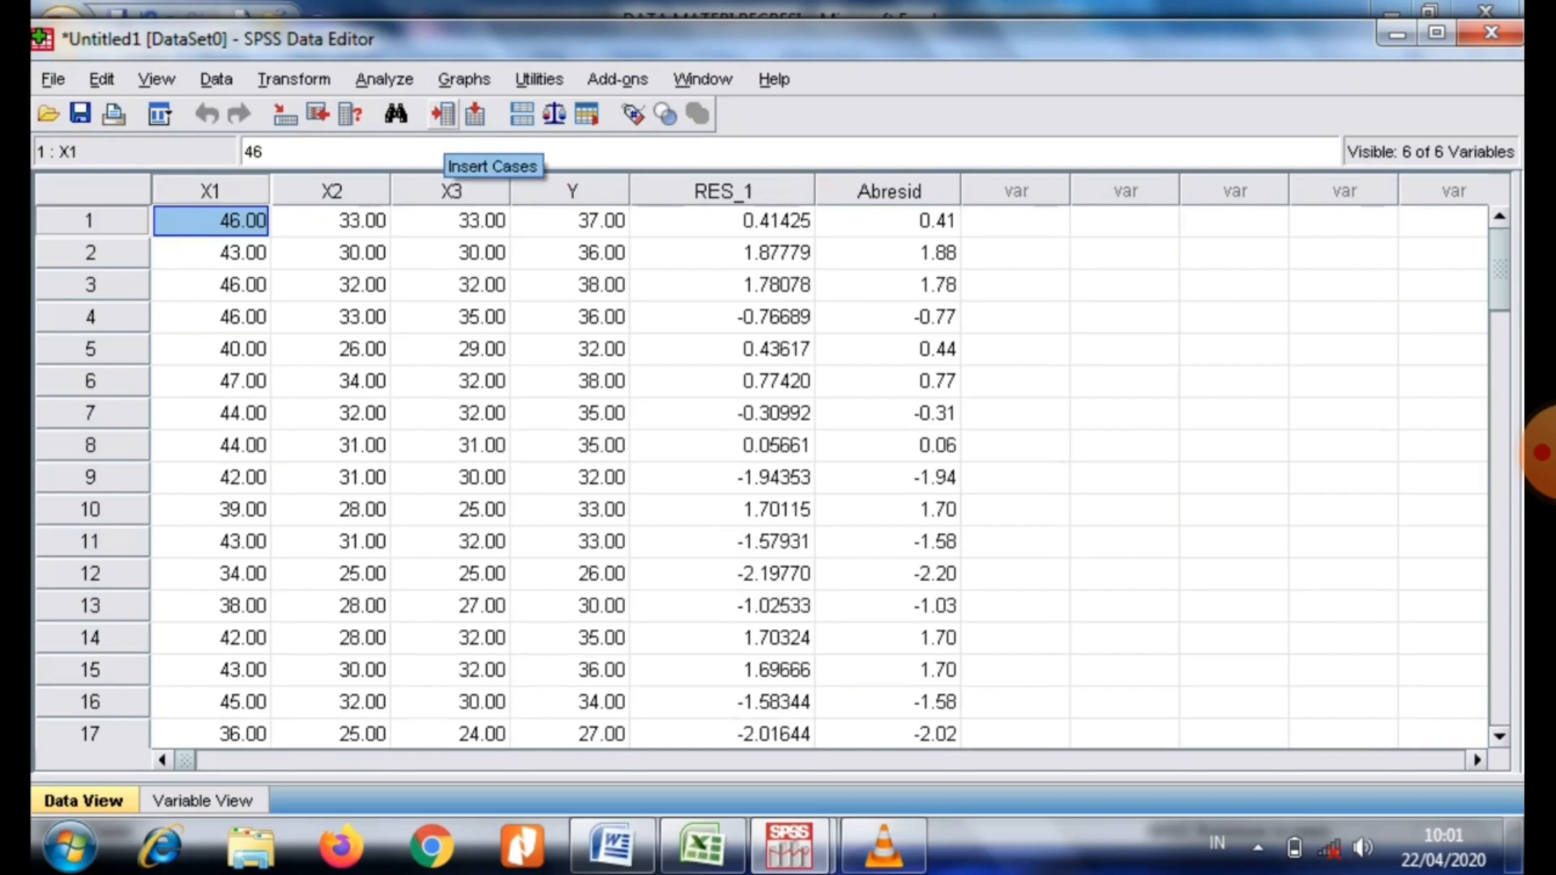
pyautogui.click(384, 79)
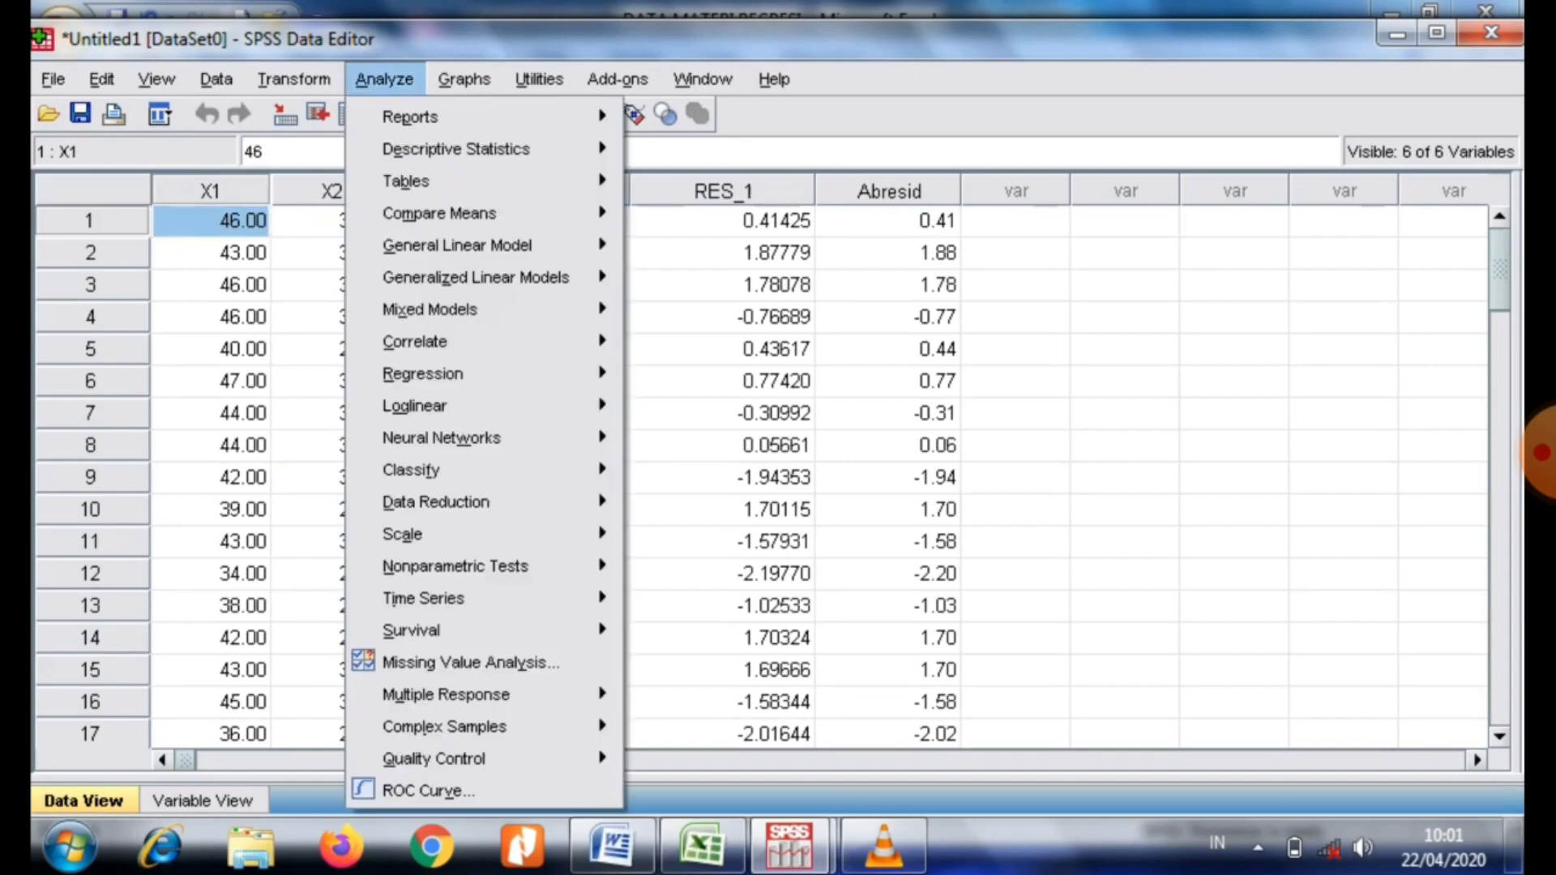
pyautogui.moveTo(482, 566)
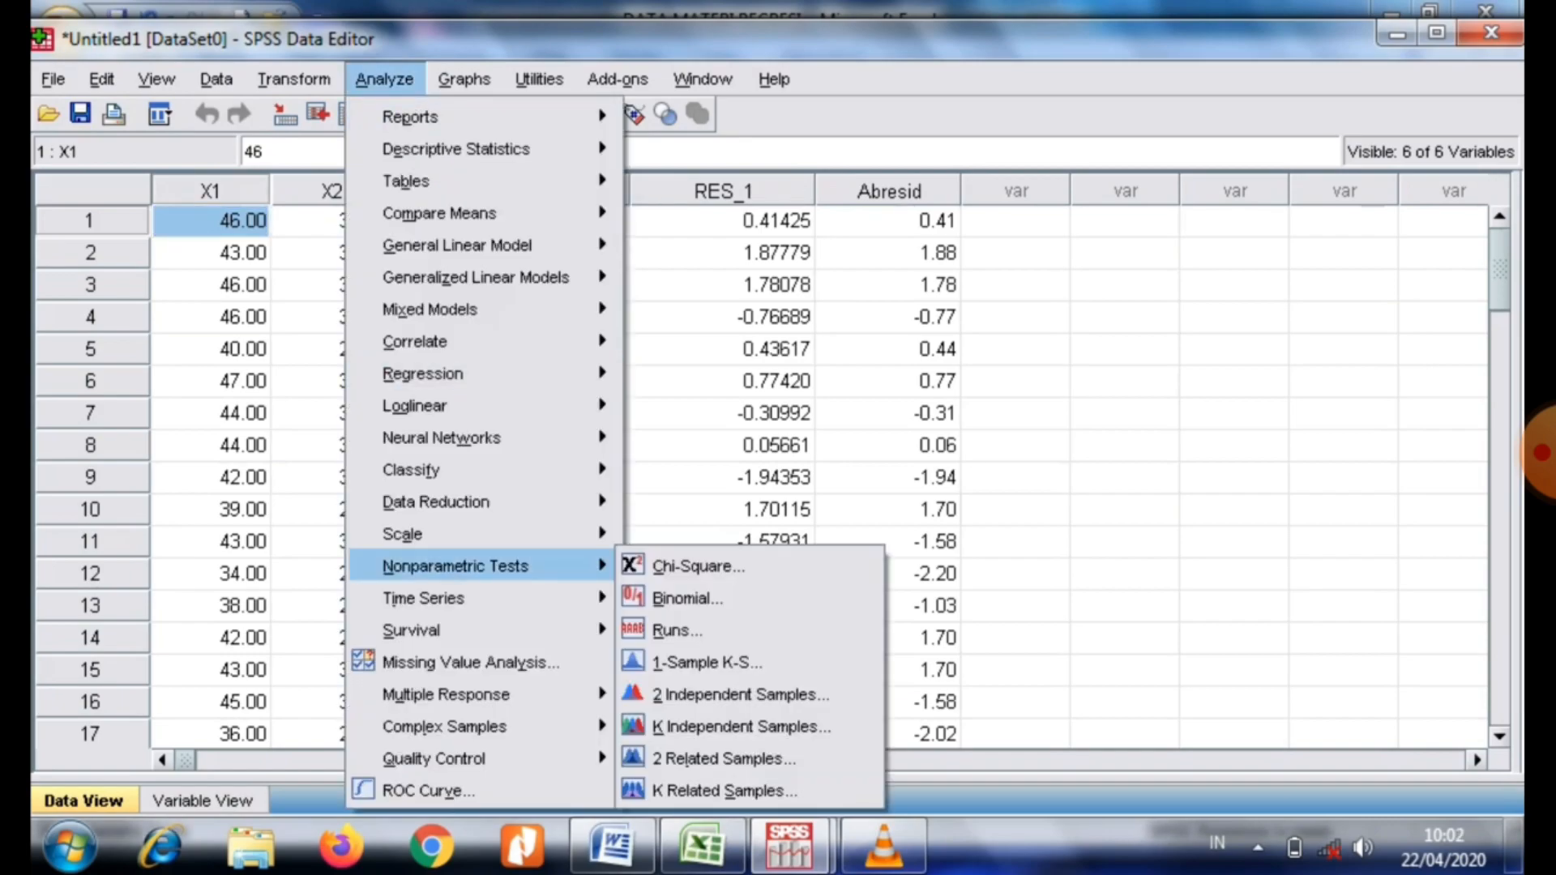
pyautogui.moveTo(454, 566)
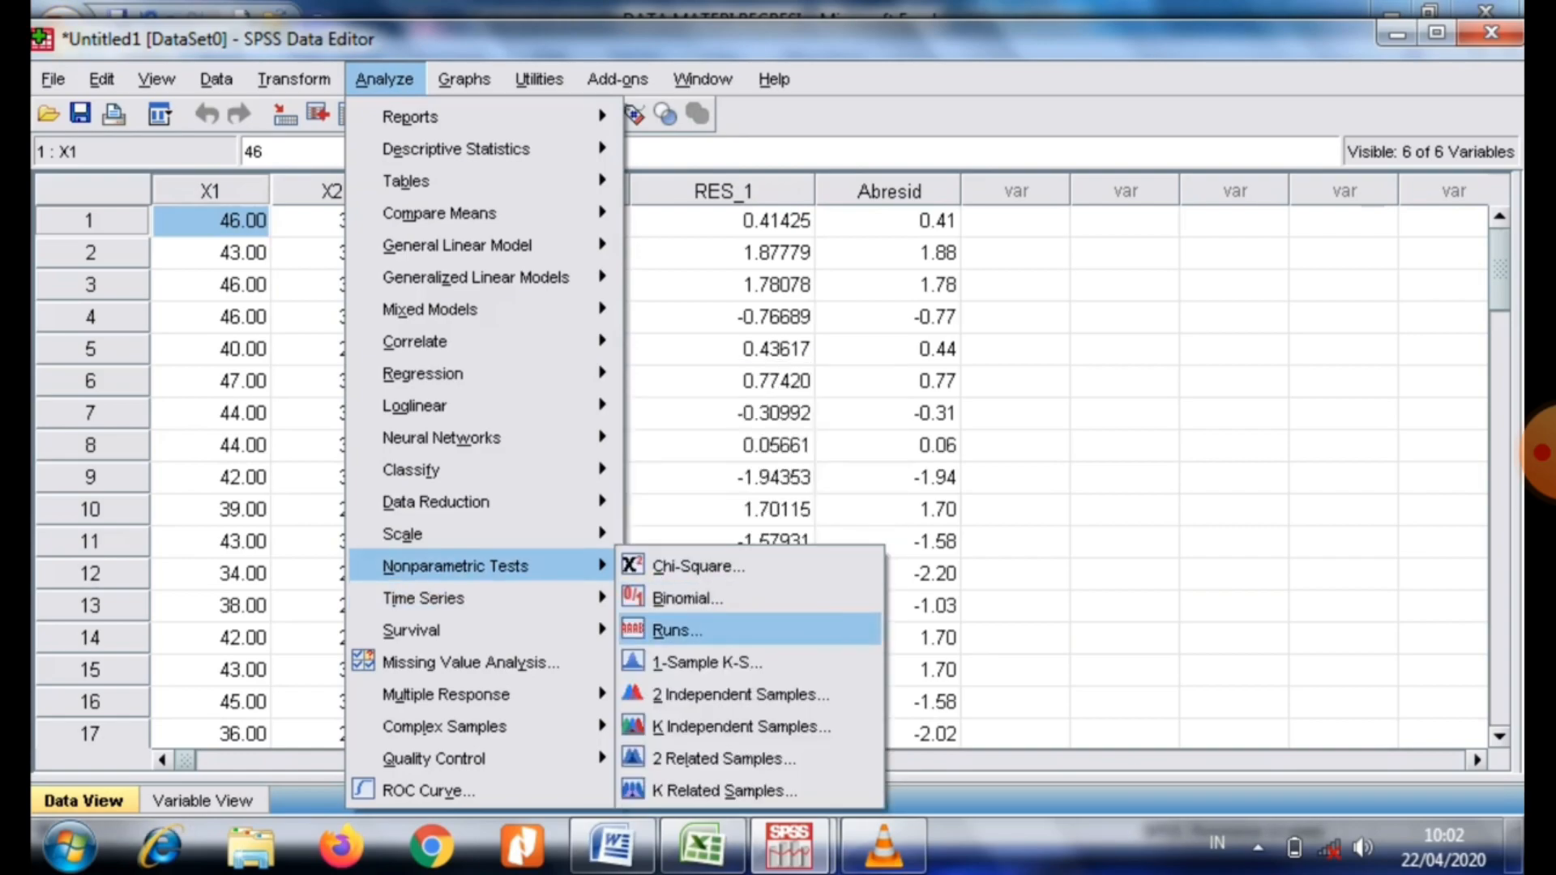
pyautogui.click(677, 630)
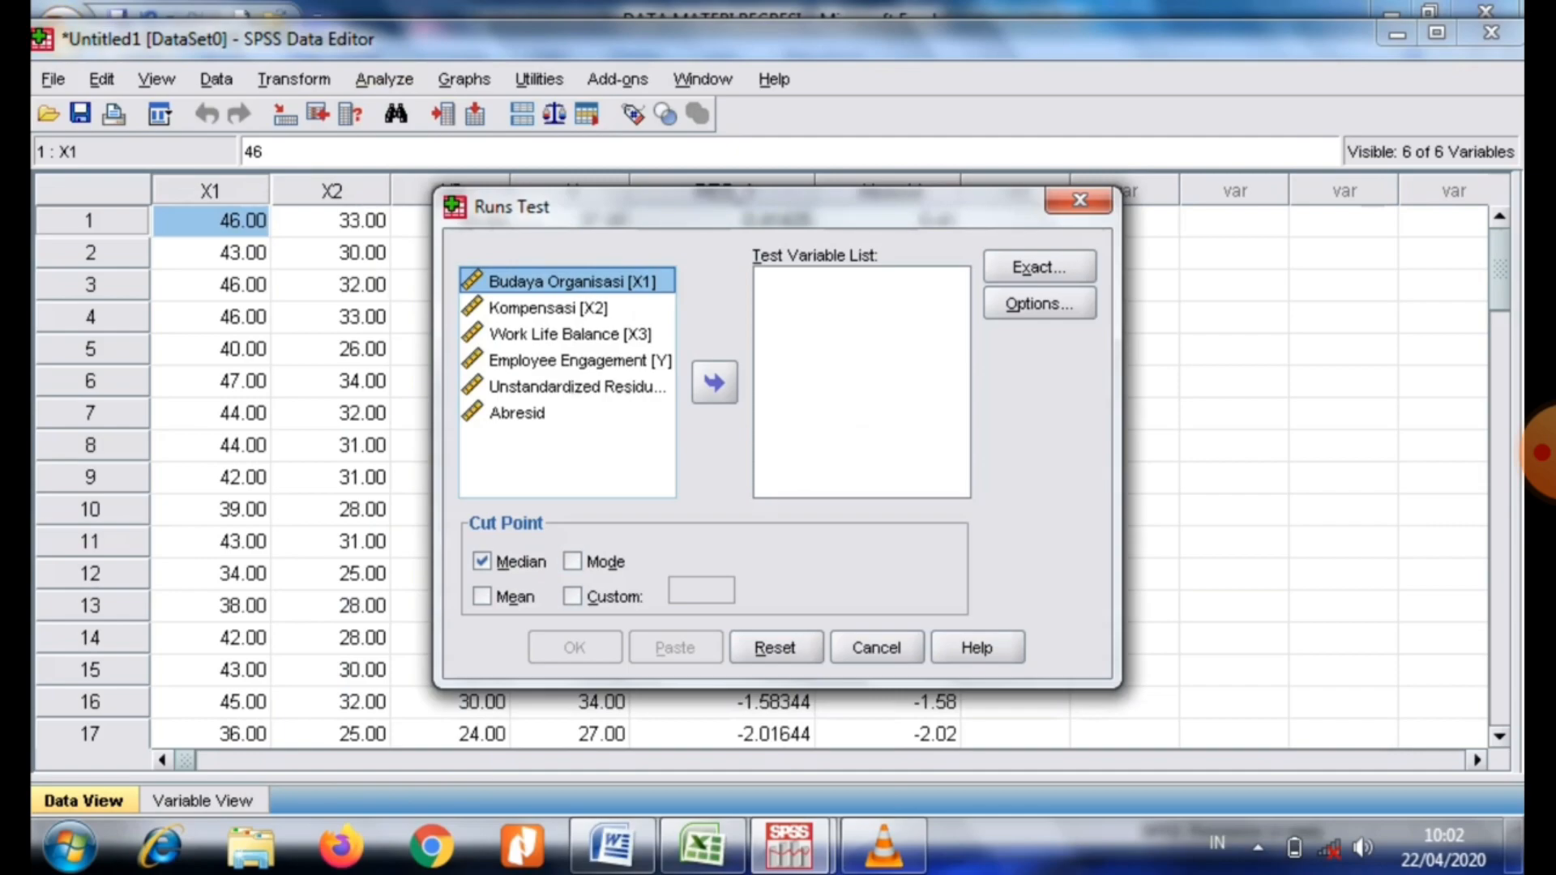
pyautogui.click(577, 386)
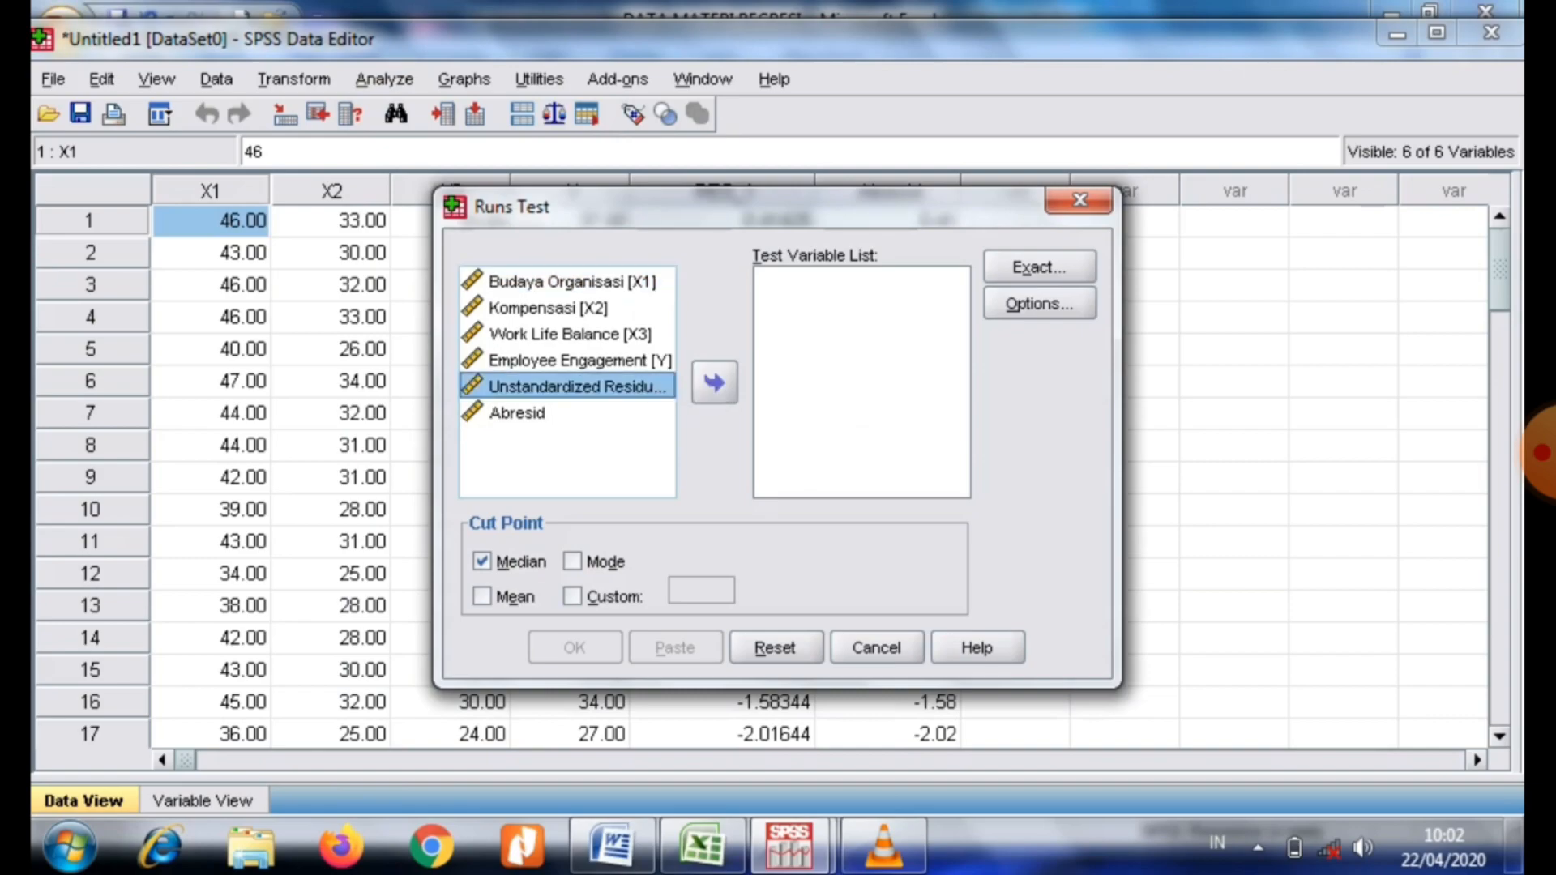
pyautogui.click(714, 383)
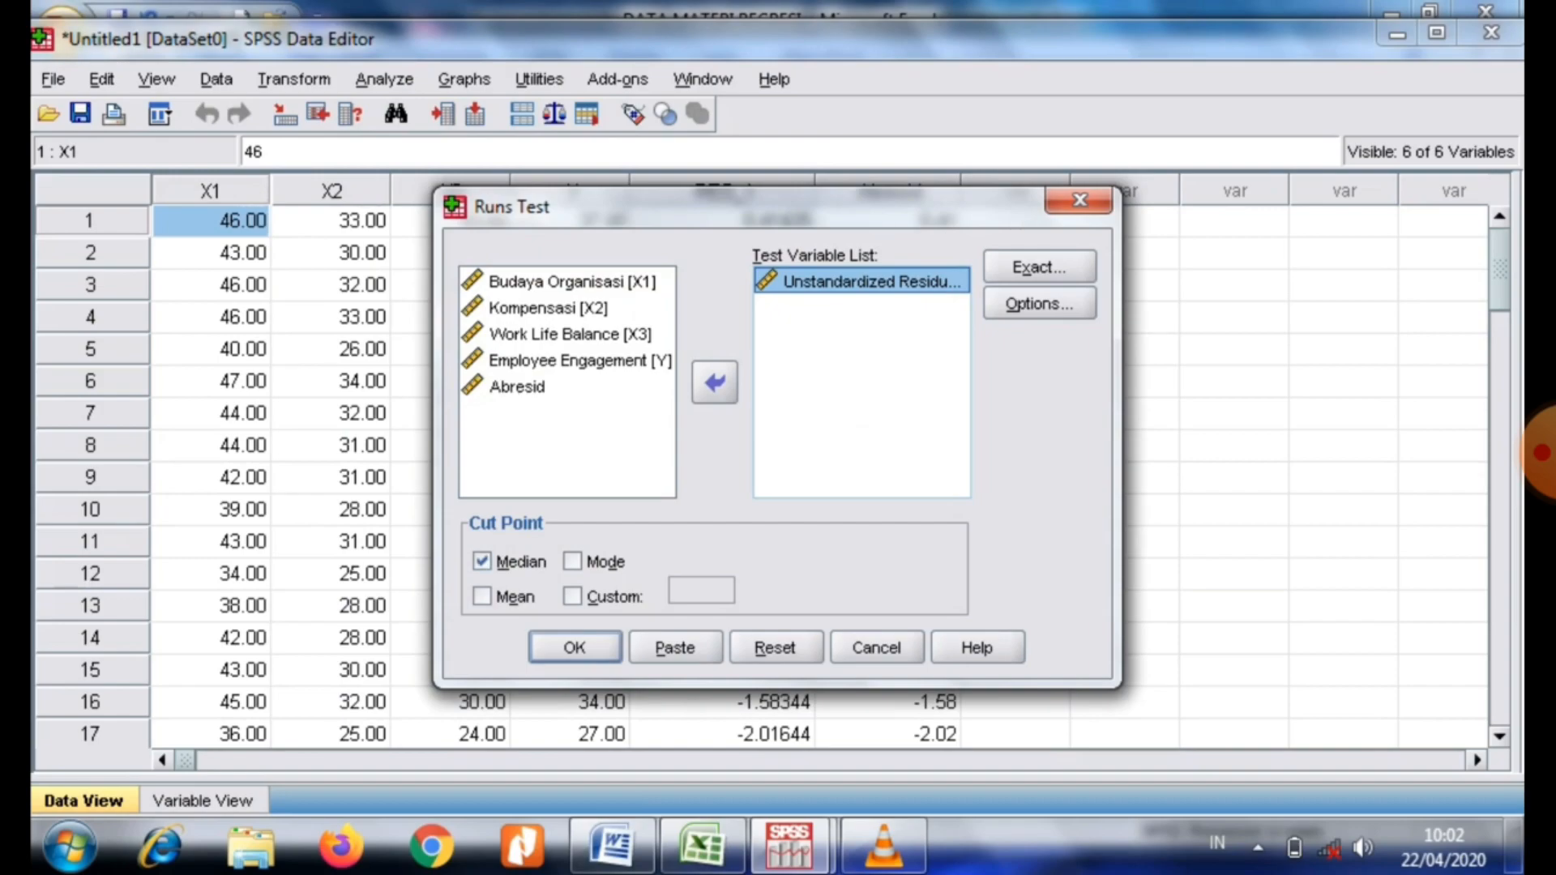
pyautogui.press('Return')
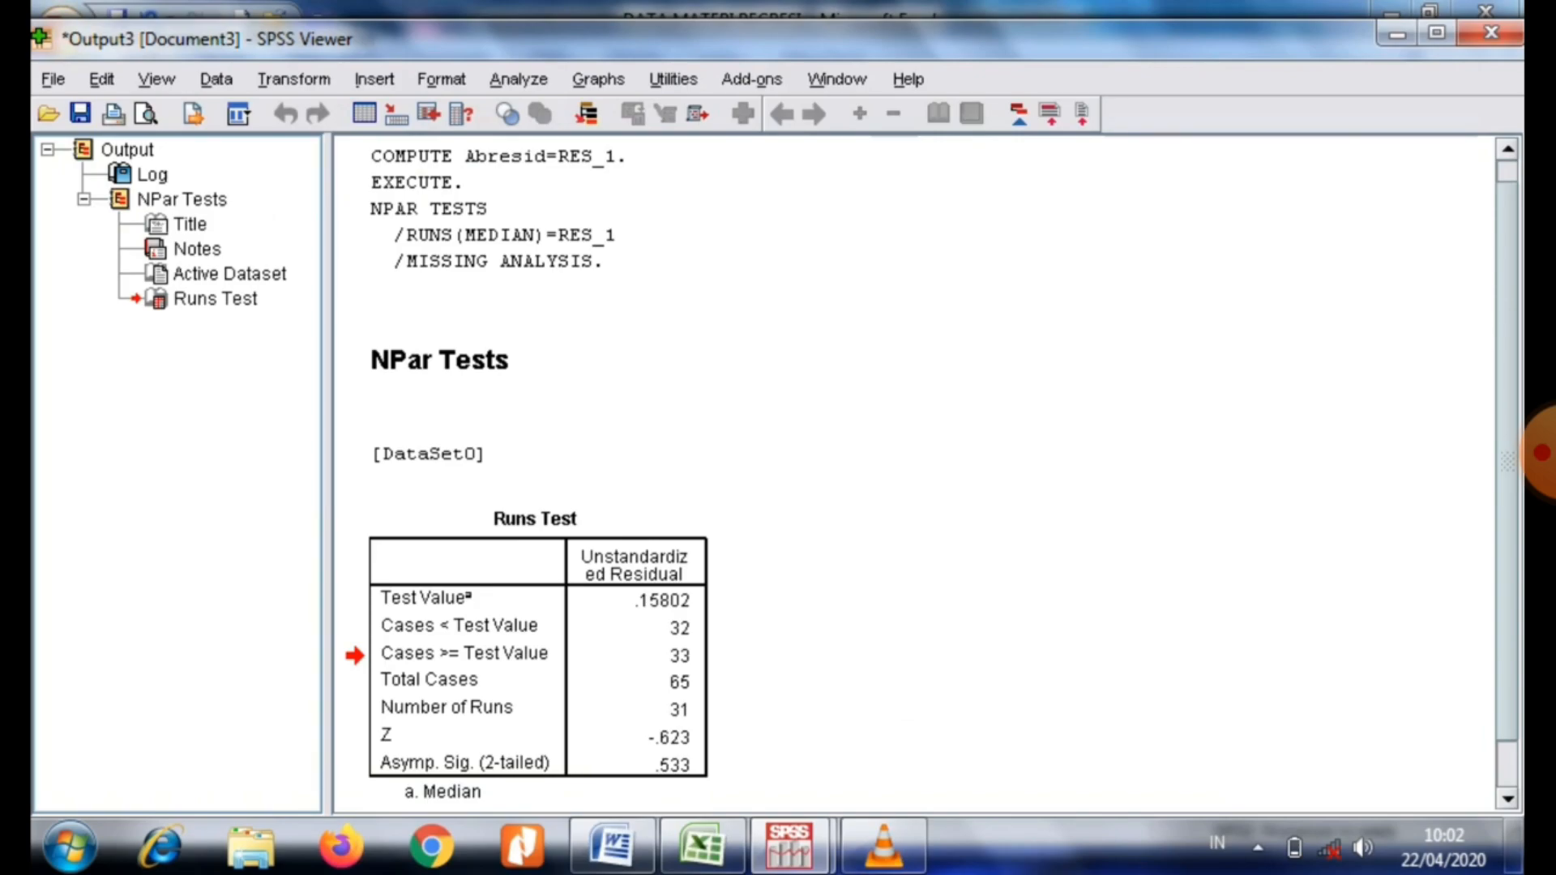
# Switch to the regression tutorial document in Word and view the Autokorelasi section in full screen reading layout.
pyautogui.moveTo(702, 847)
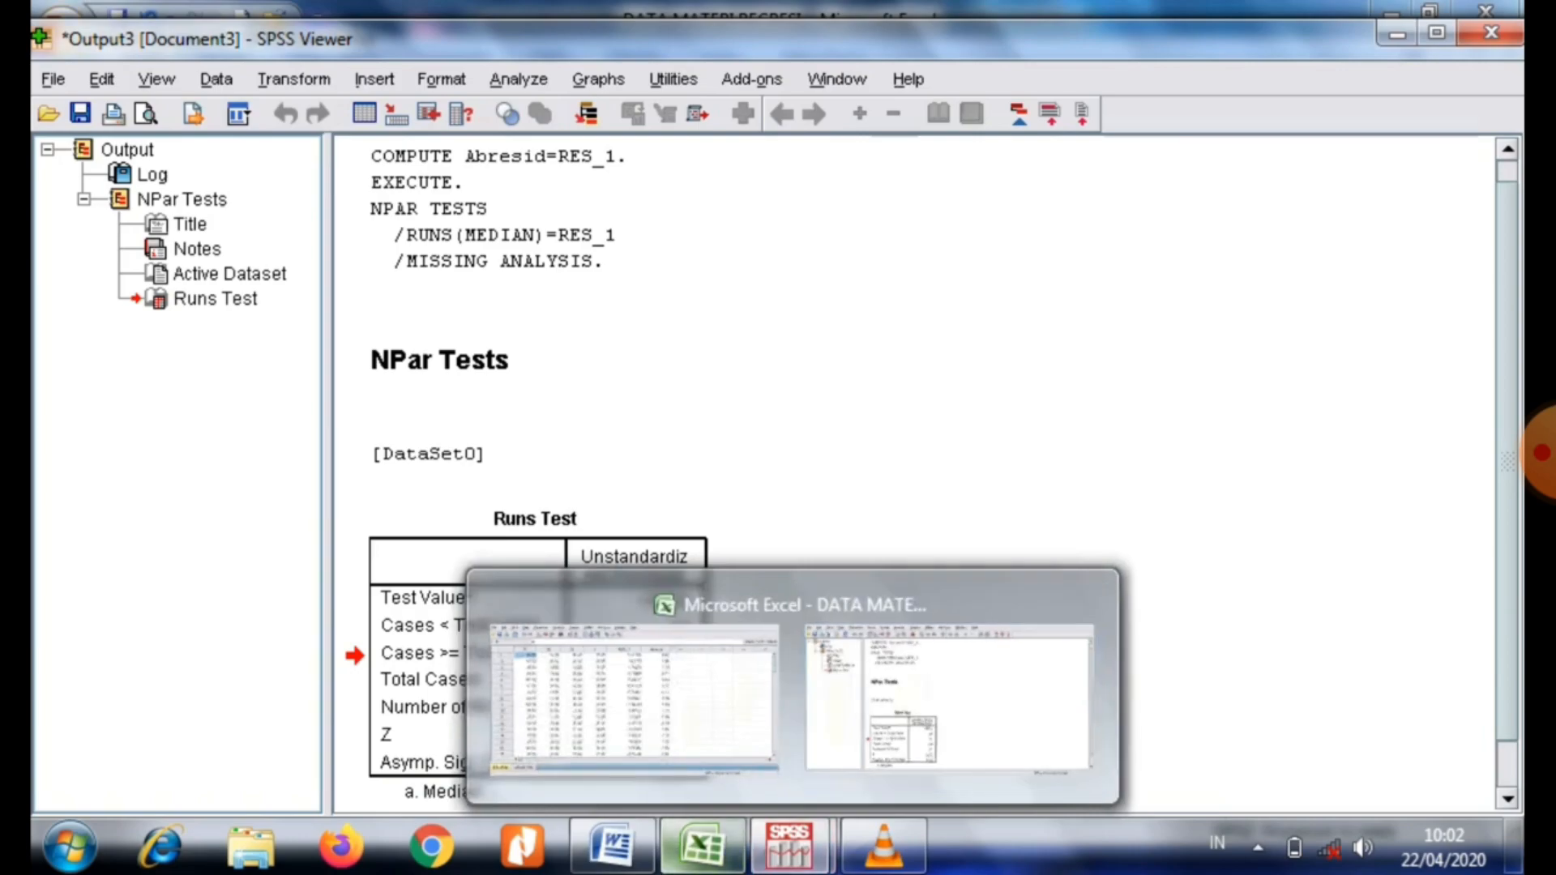
pyautogui.moveTo(612, 847)
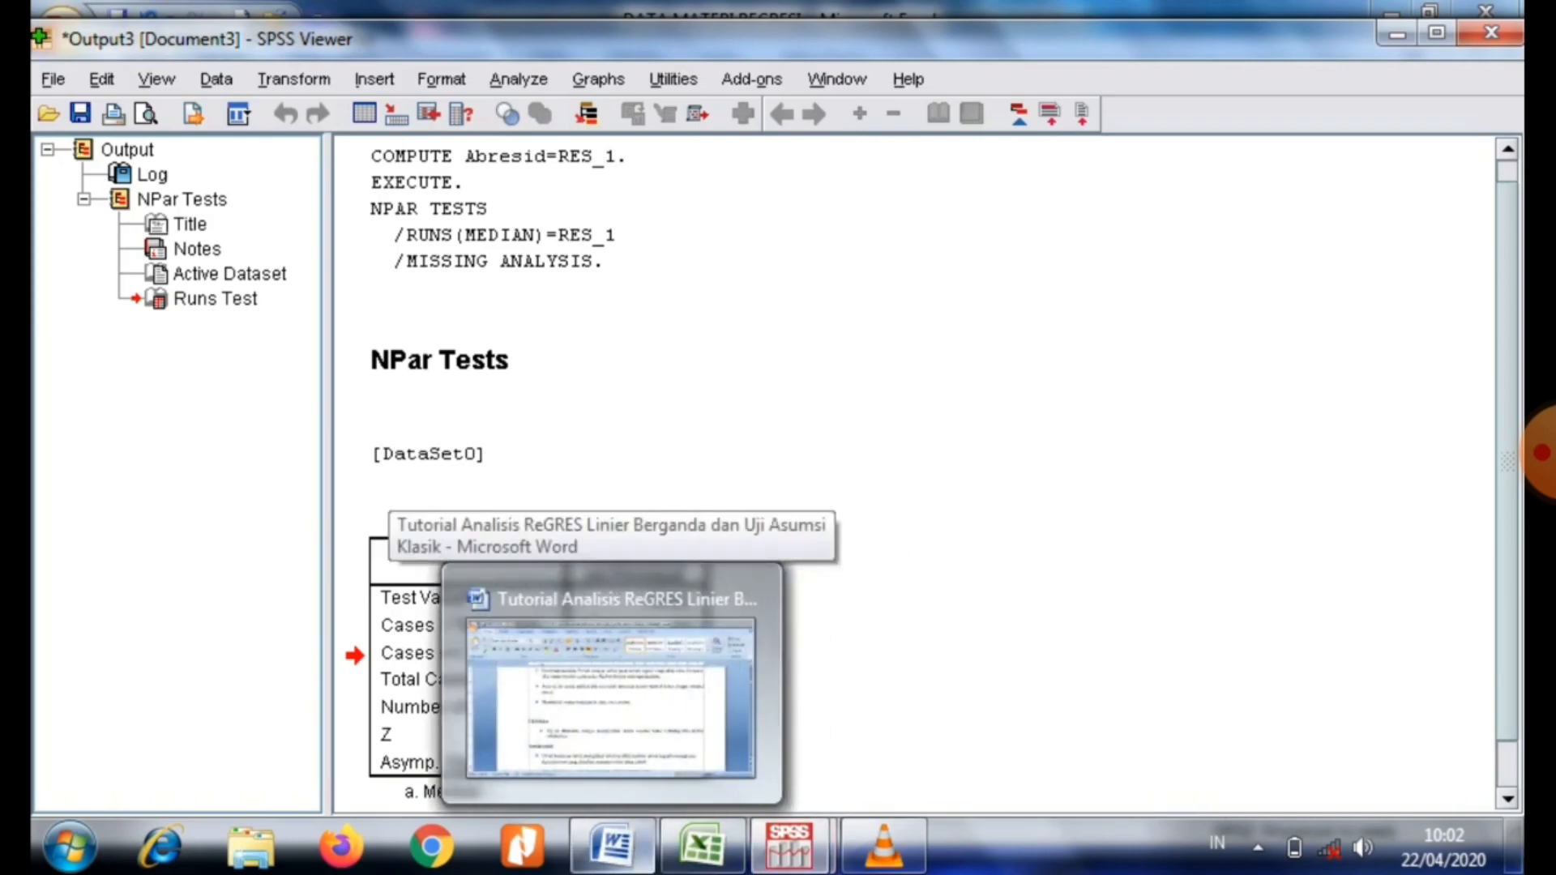
pyautogui.click(611, 697)
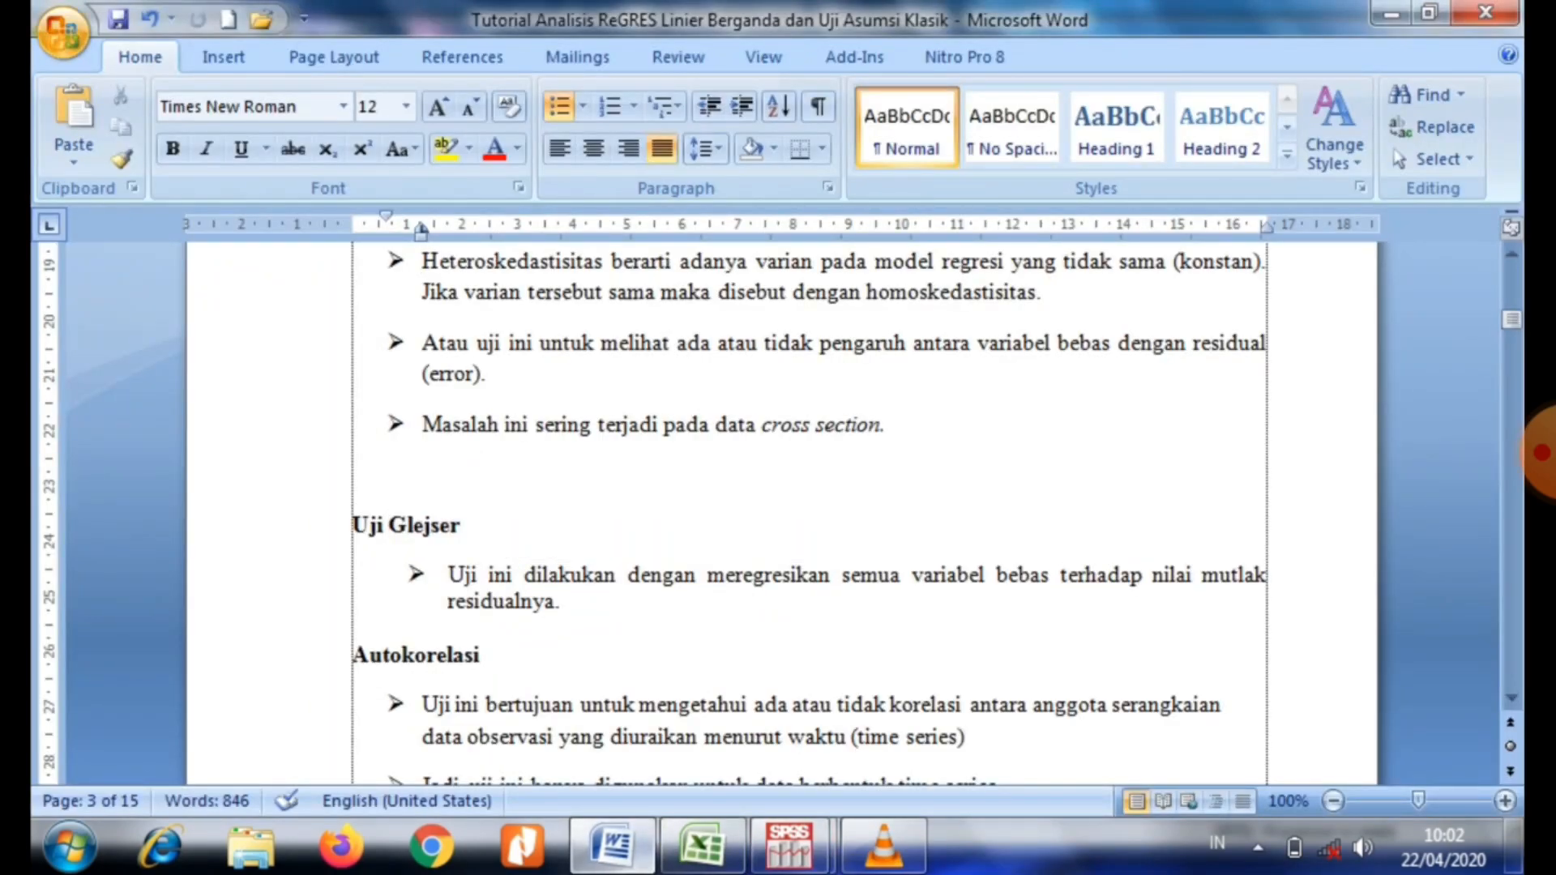
pyautogui.click(1510, 697)
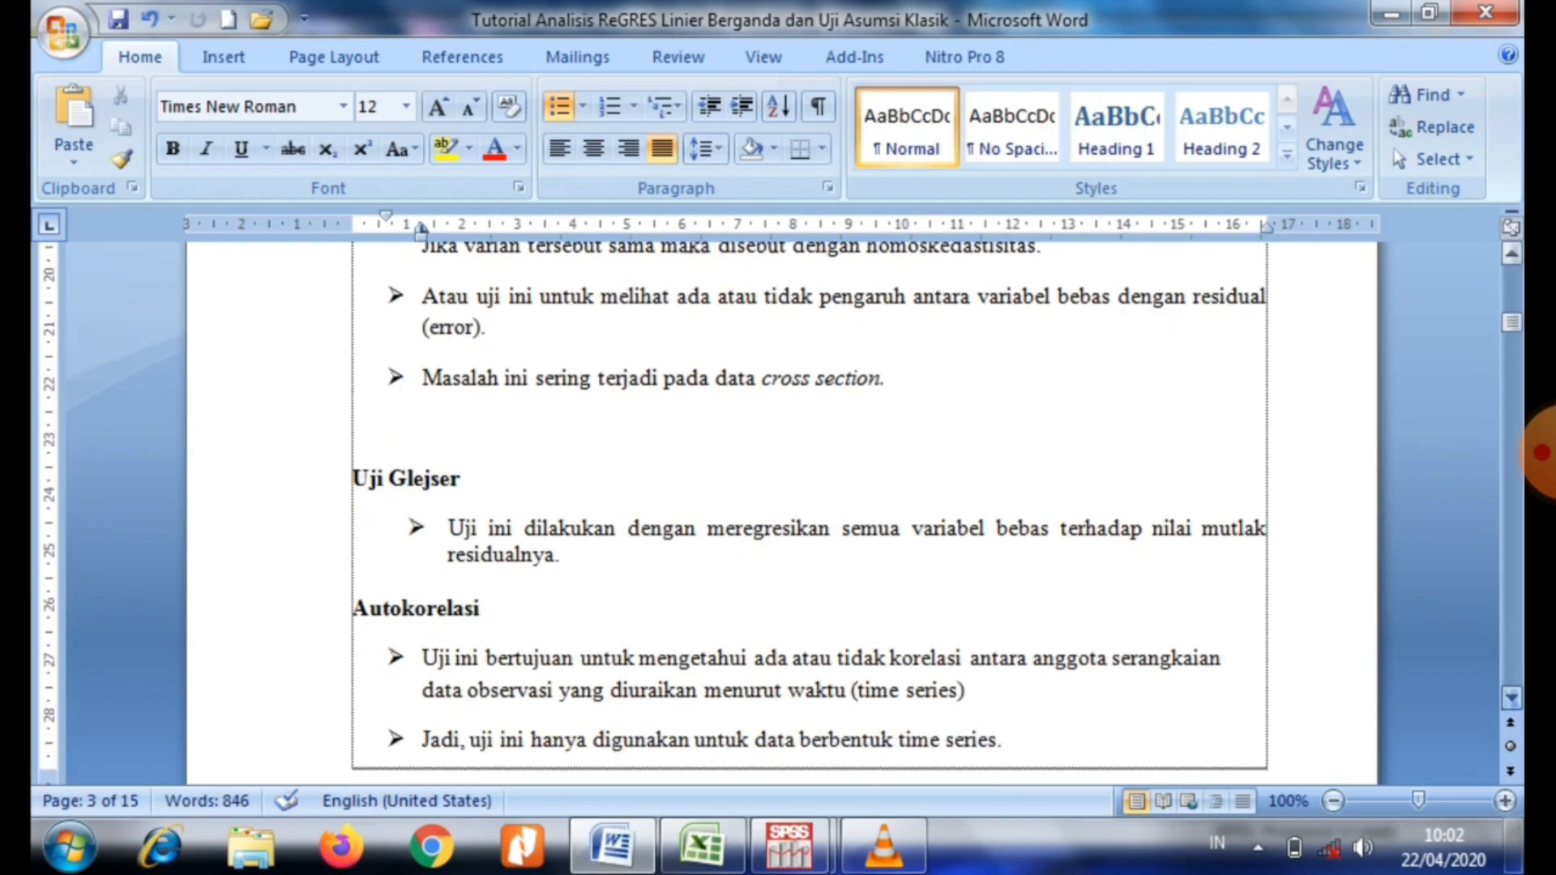
pyautogui.click(1163, 801)
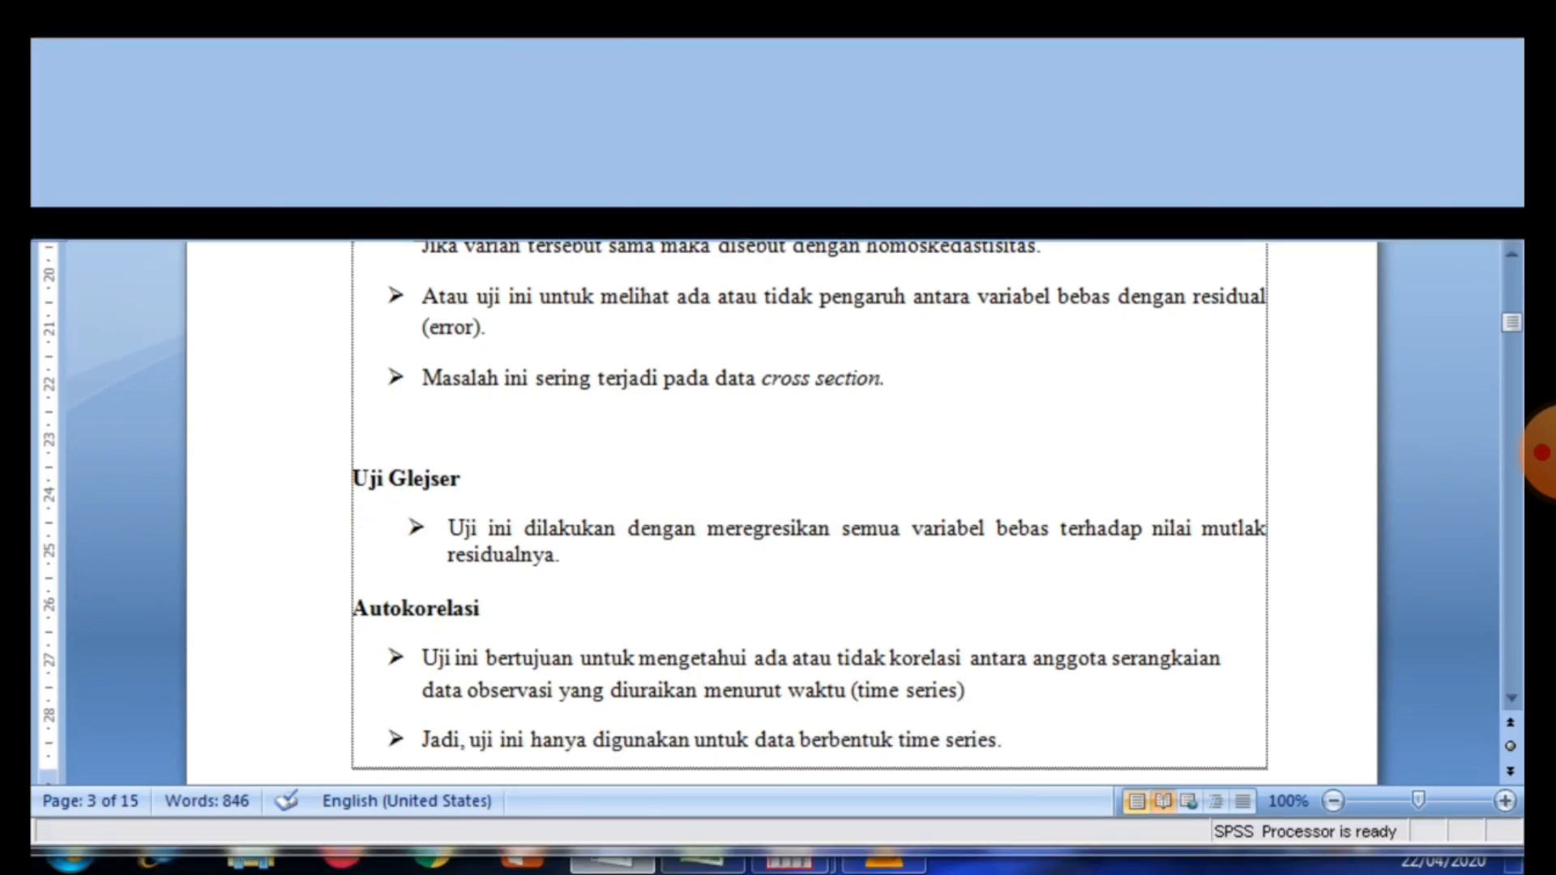